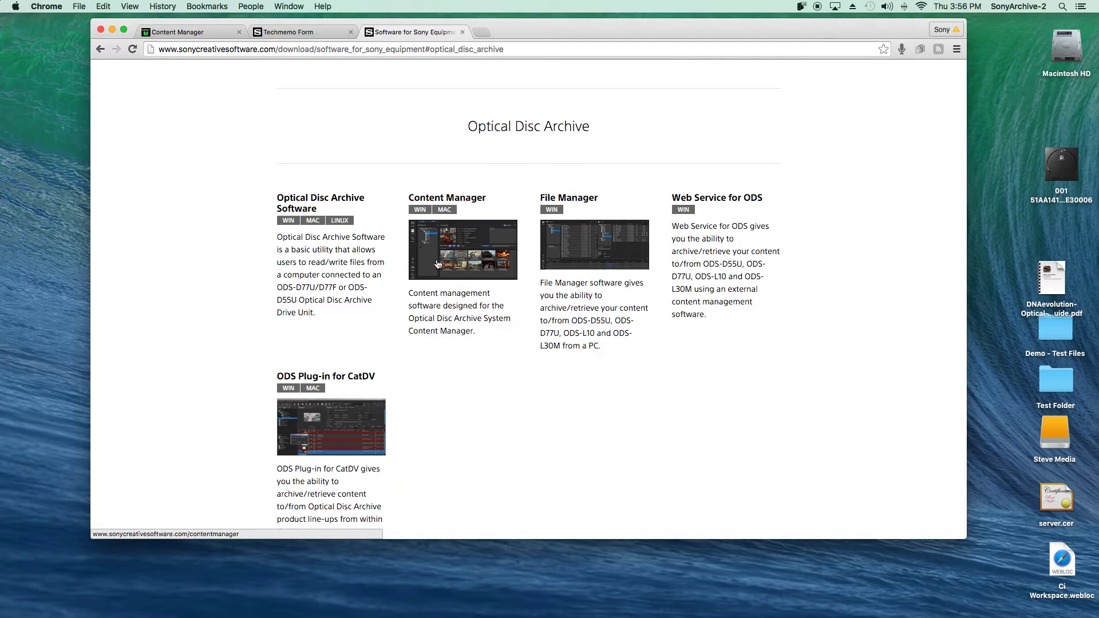
- Open the Content Manager product page from the Optical Disc Archive software and go to its downloadable components
click(438, 265)
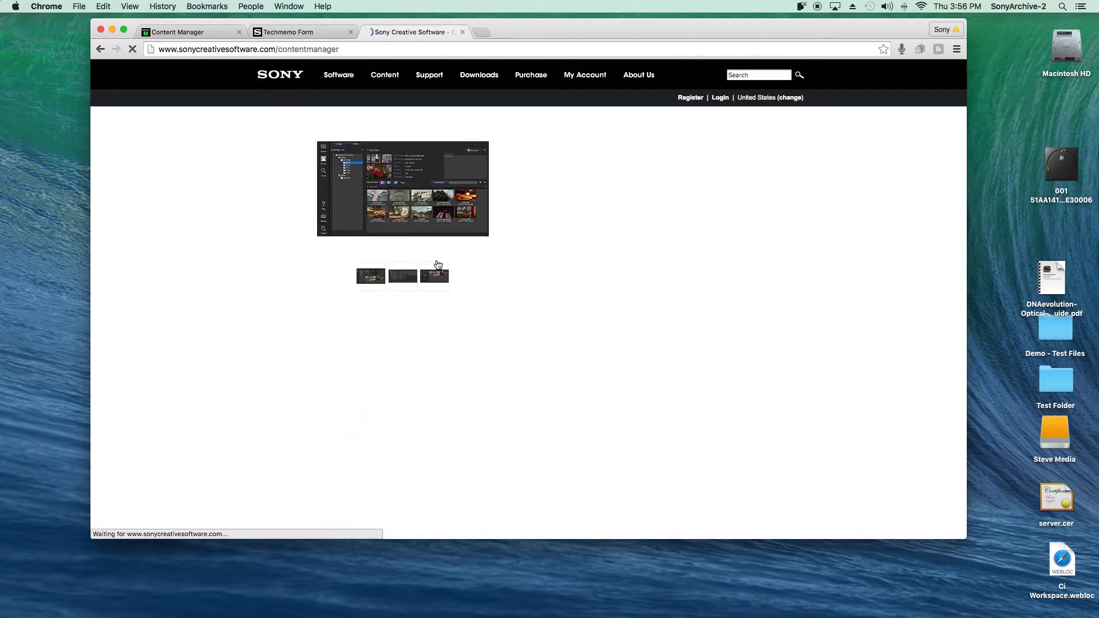
scroll(733, 294, down, 1)
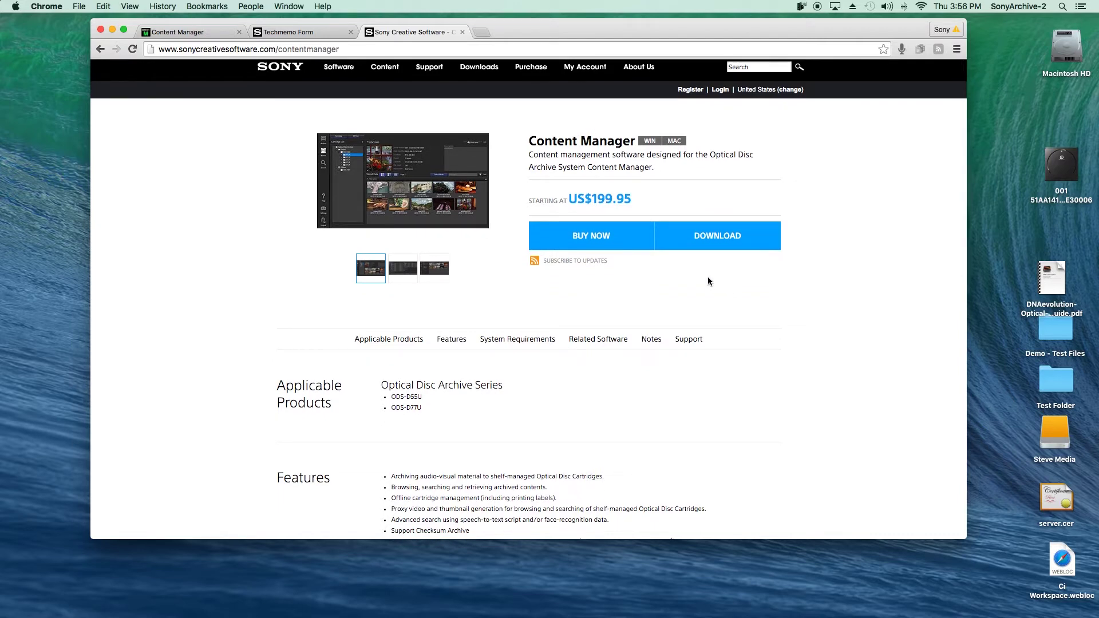
click(721, 240)
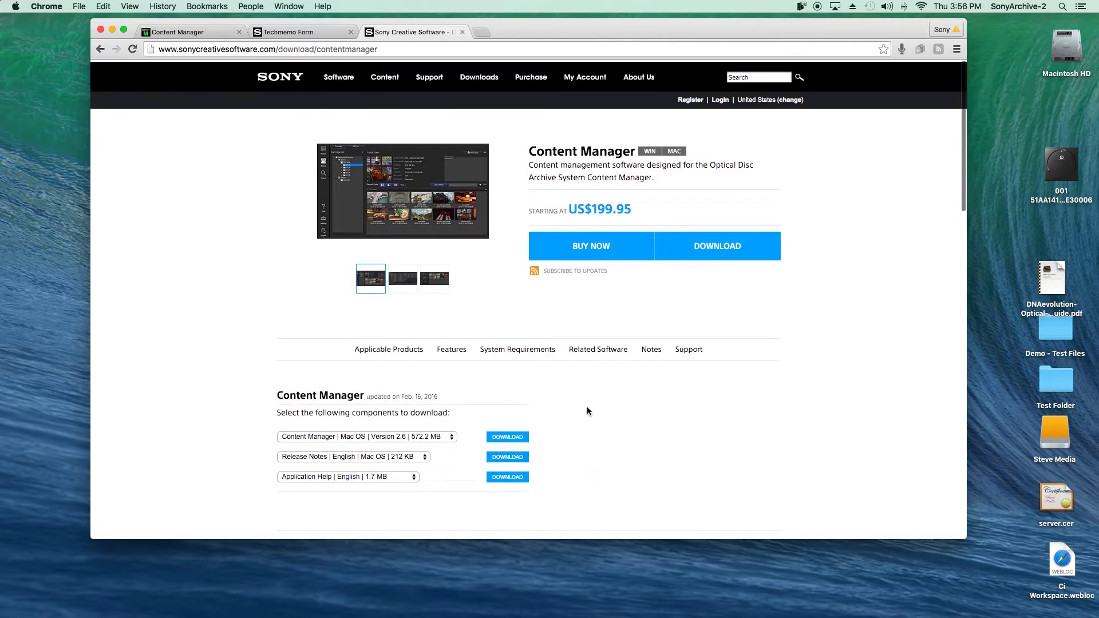
scroll(587, 411, down, 5)
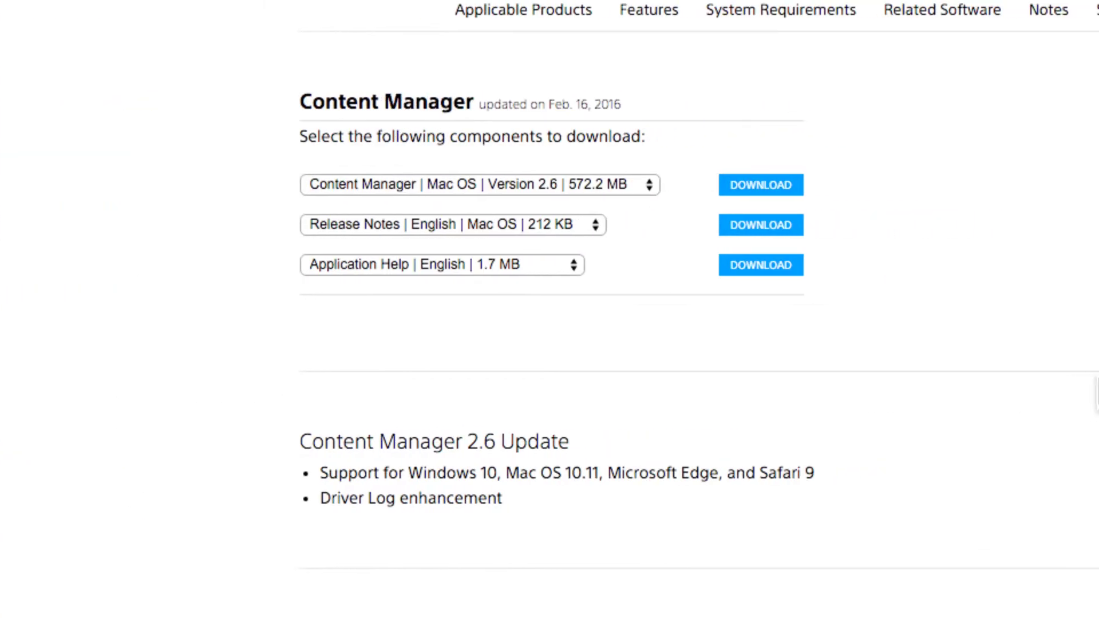
- Check the platform choices offered for the Content Manager version 2.6 download
key(Tab)
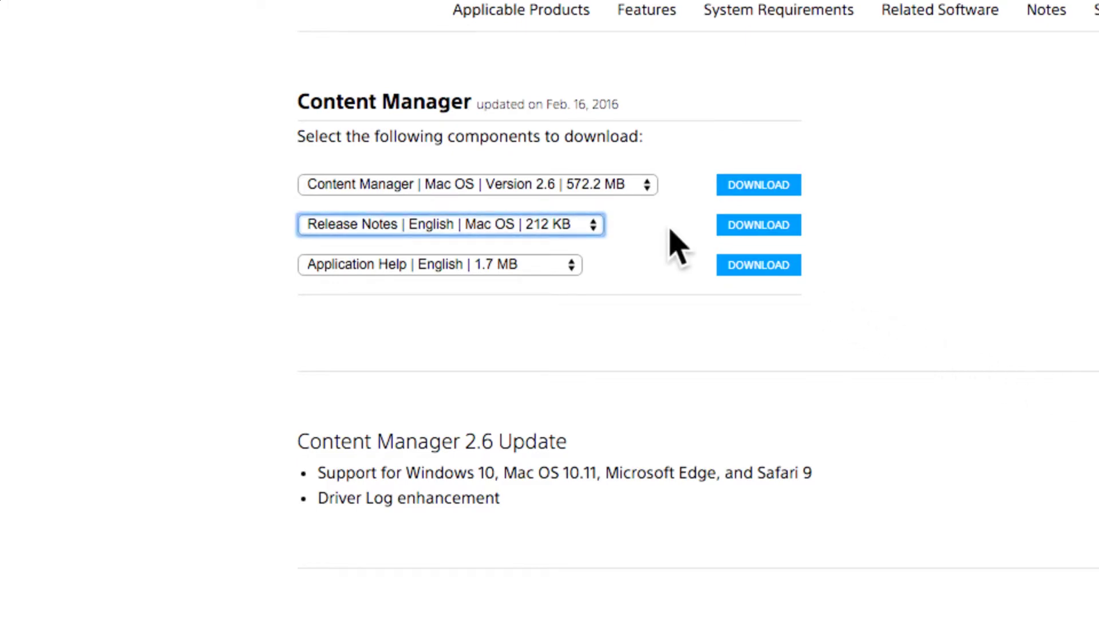
click(652, 188)
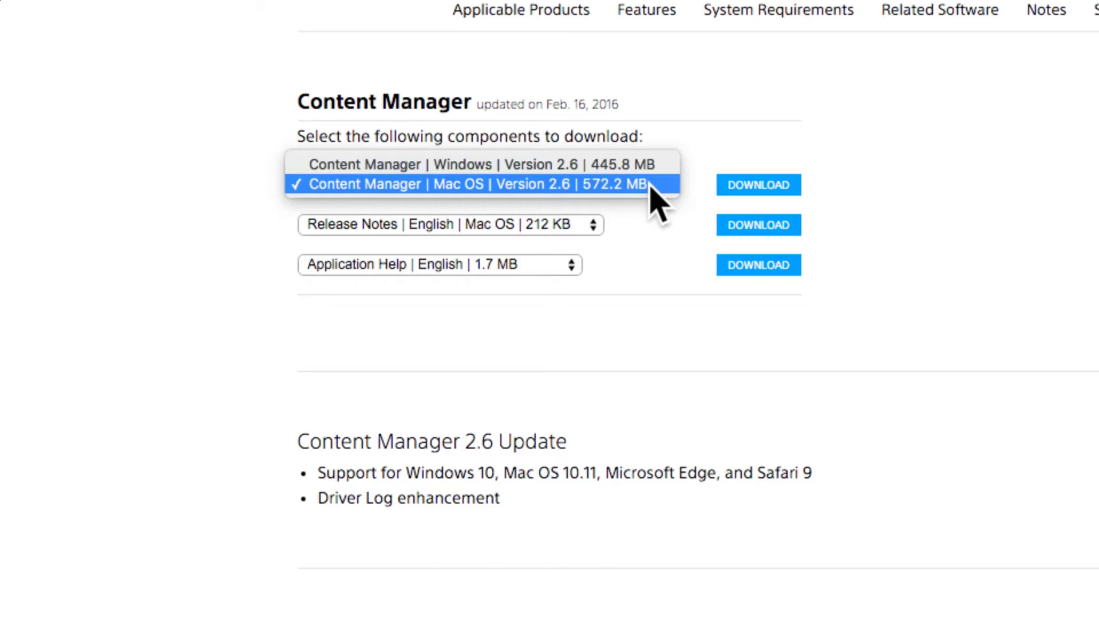
click(868, 184)
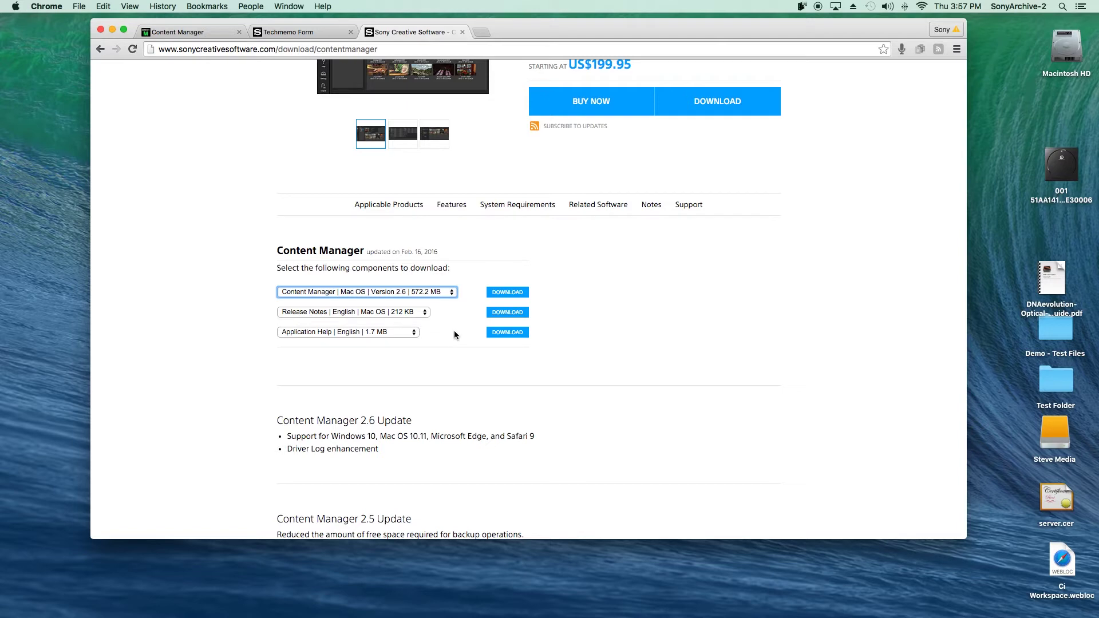
- Open the English Mac OS release notes from the Content Manager download components
scroll(455, 335, up, 1)
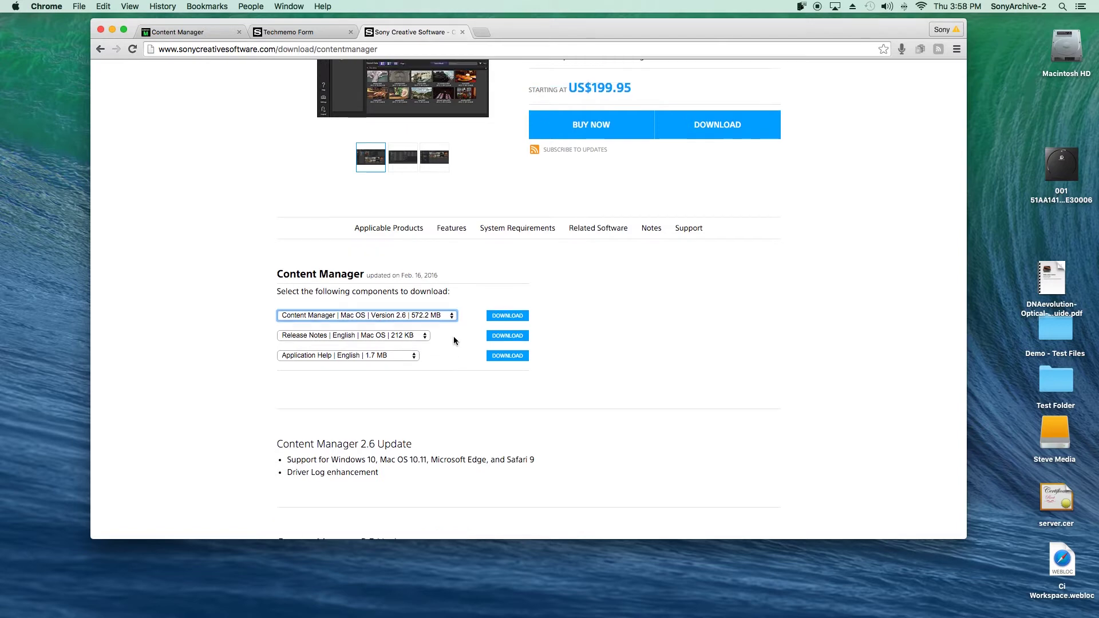
click(312, 338)
click(321, 337)
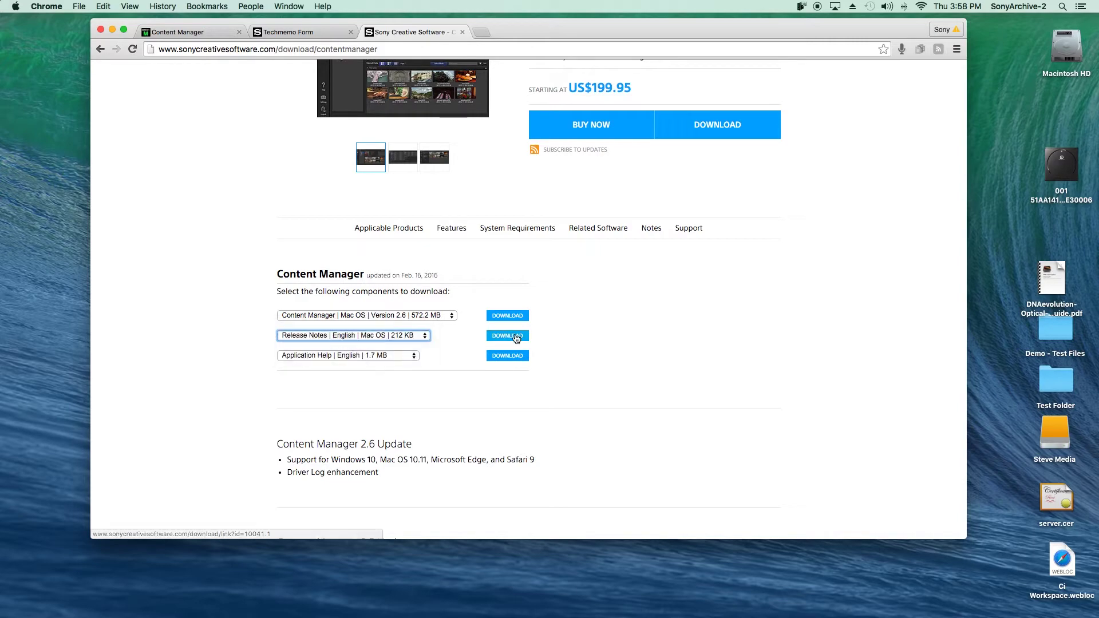
click(511, 336)
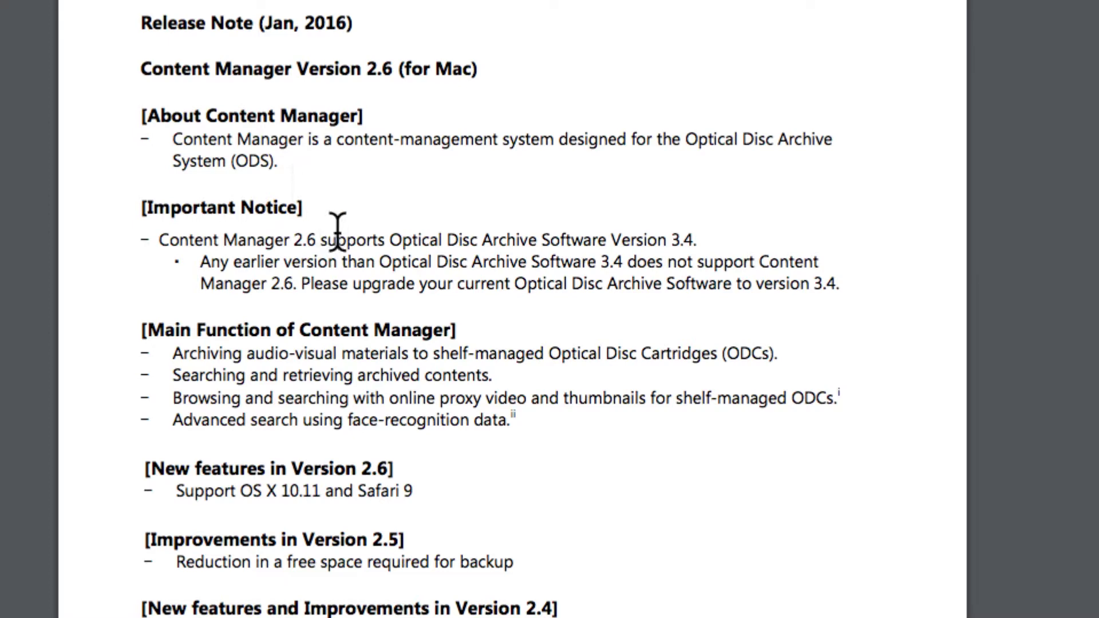
- Read the release notes' important notice, main functions, and new features and improvements listed by version
scroll(319, 232, down, 1)
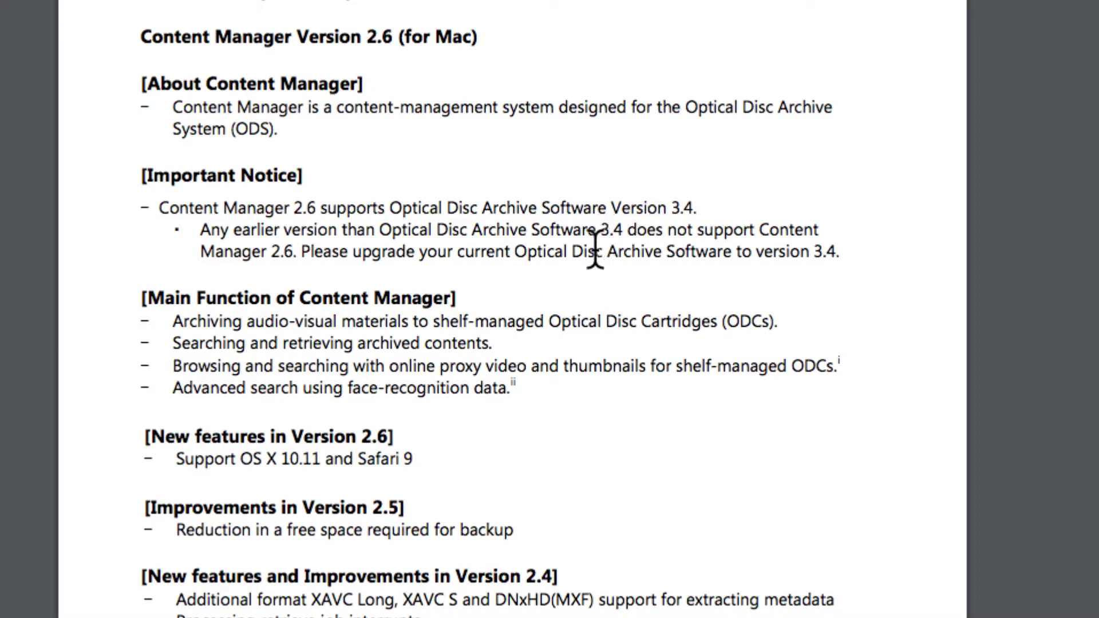
scroll(575, 259, up, 1)
scroll(575, 259, down, 3)
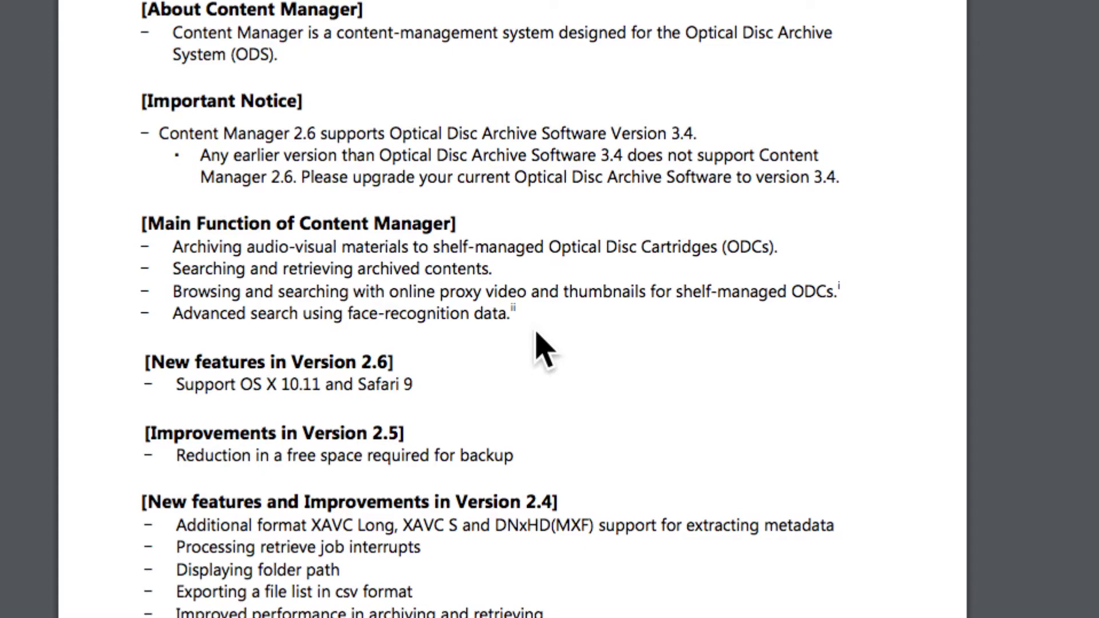
scroll(544, 350, down, 3)
scroll(544, 349, up, 1)
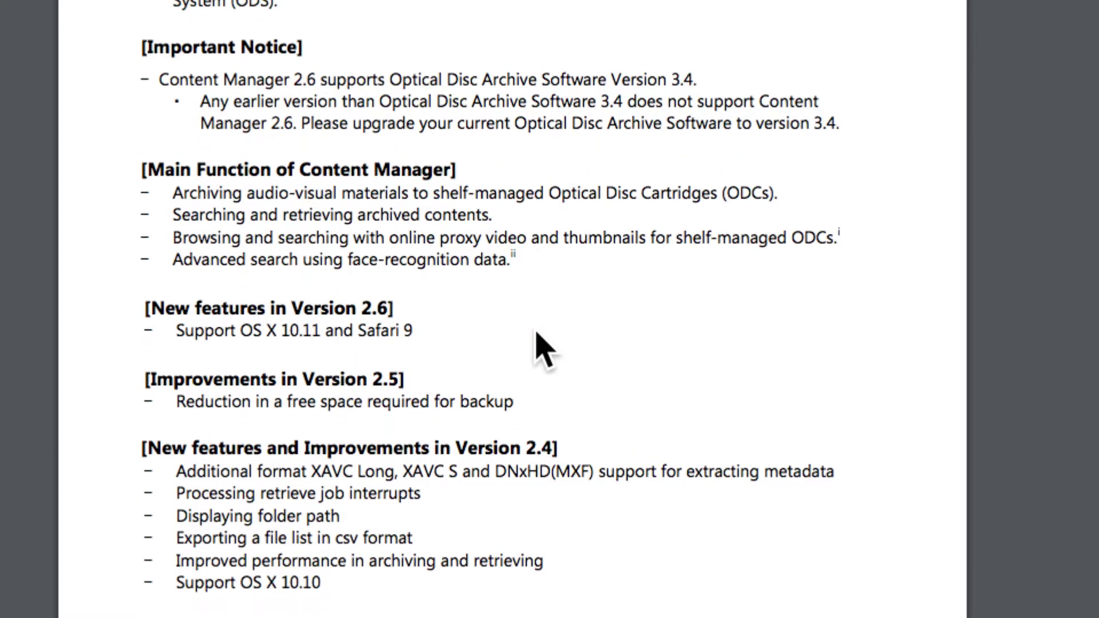
scroll(541, 348, down, 1)
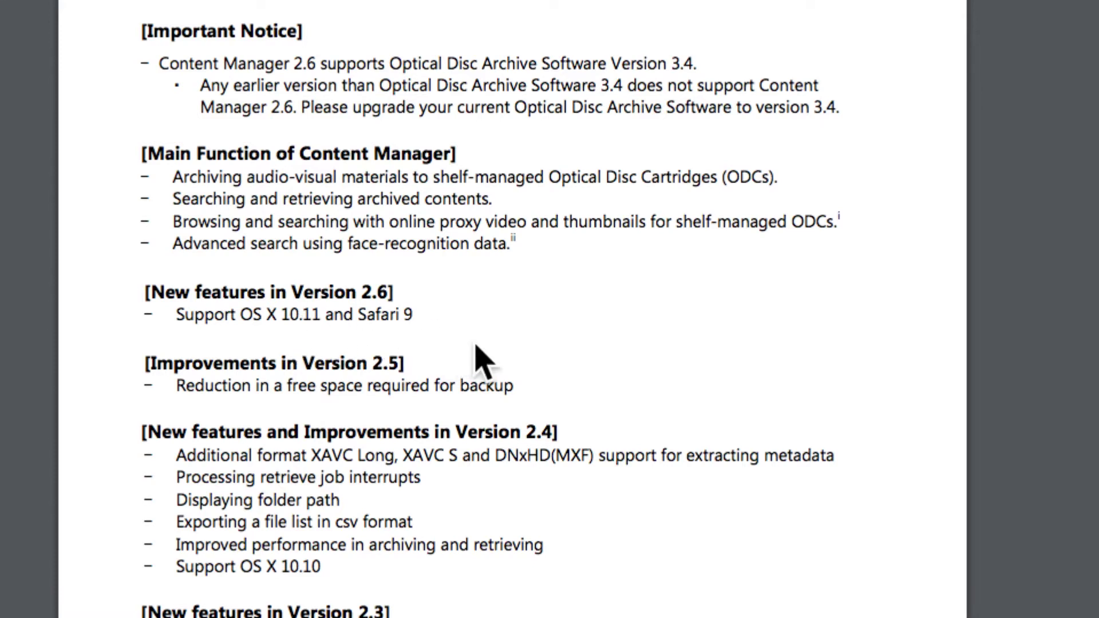
scroll(479, 361, up, 1)
scroll(481, 361, down, 2)
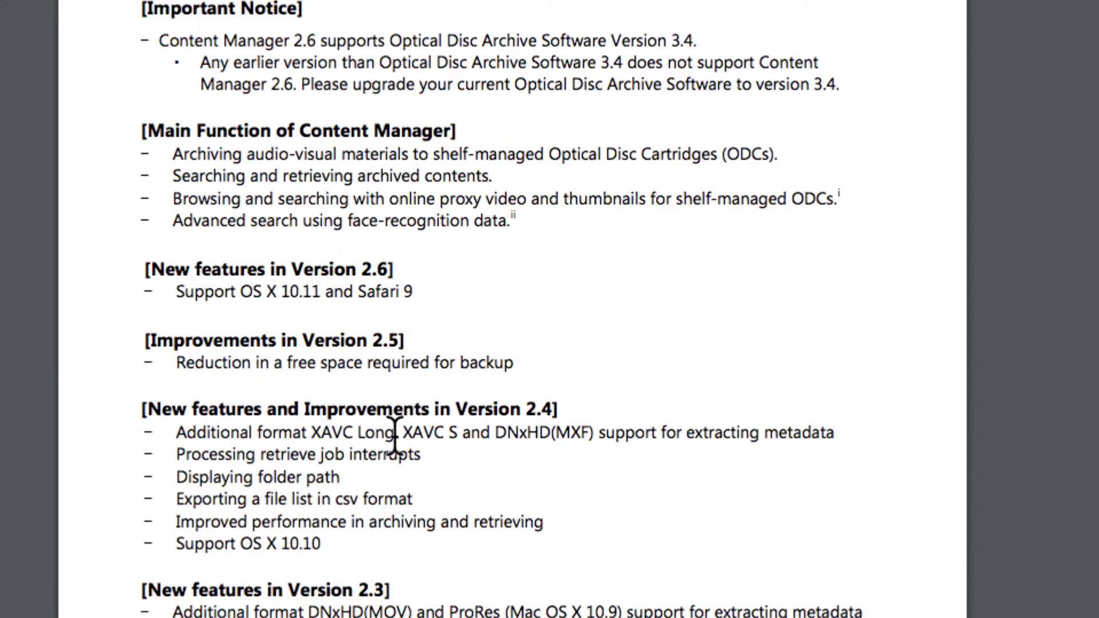
scroll(544, 430, down, 10)
scroll(544, 429, down, 17)
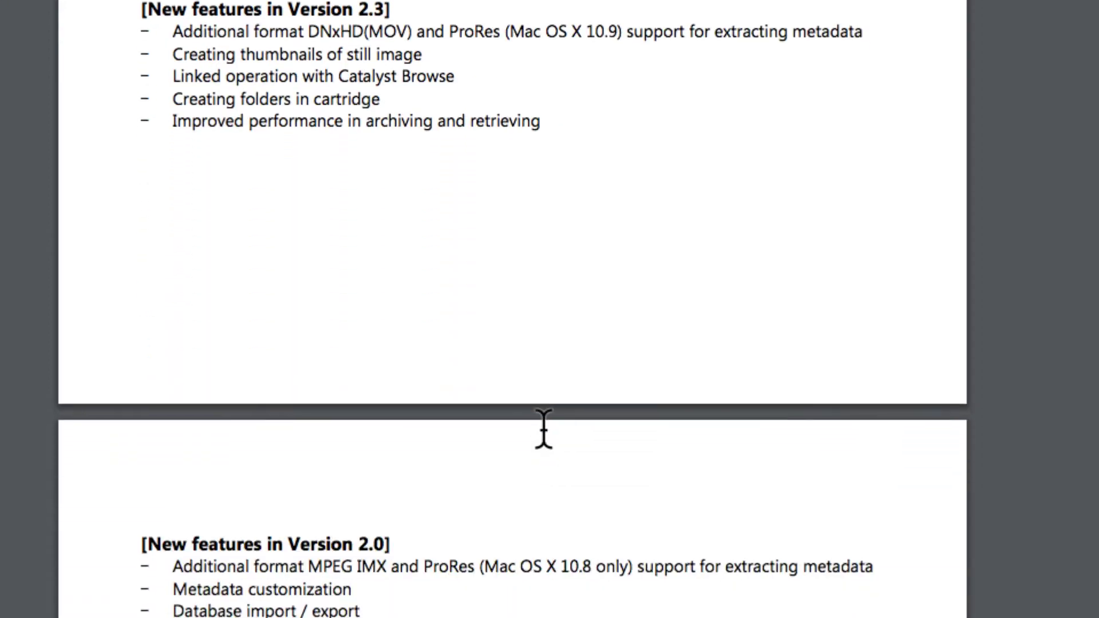
- Read the Note on Use section, covering the application, installation, Catalyst Browse, label printing and Watched Folder Archive
scroll(544, 427, down, 5)
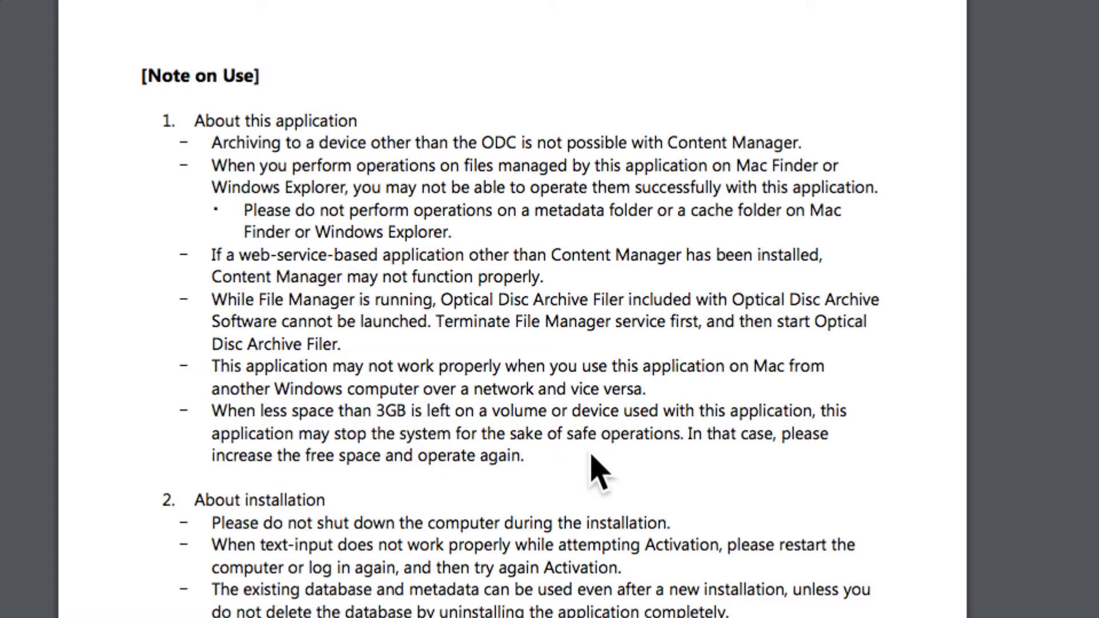
scroll(595, 473, down, 20)
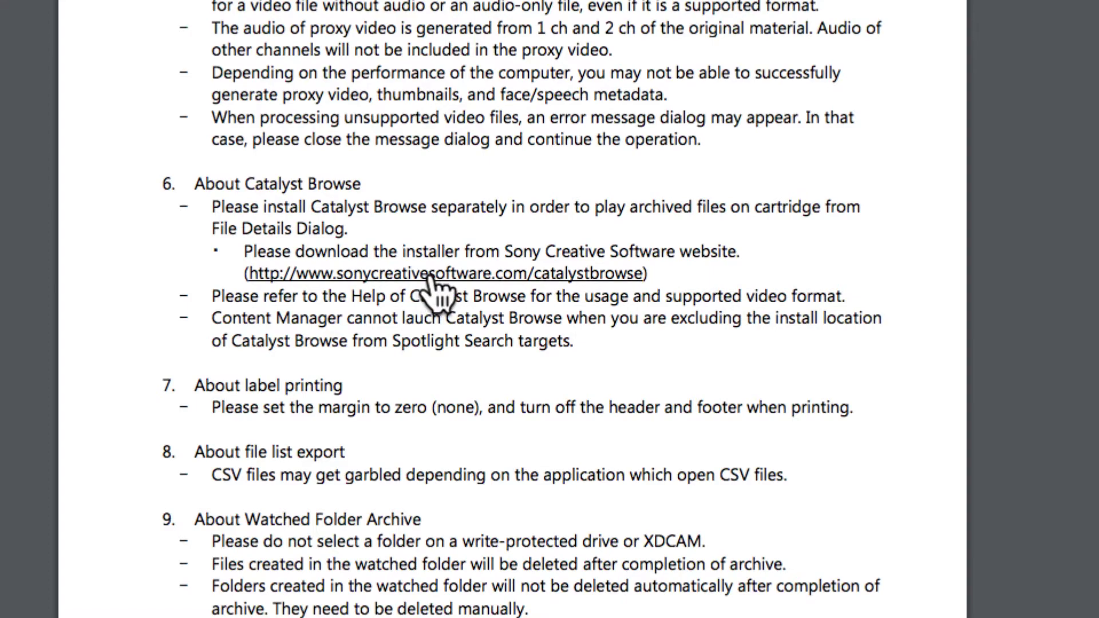
scroll(433, 281, up, 1)
scroll(433, 281, down, 4)
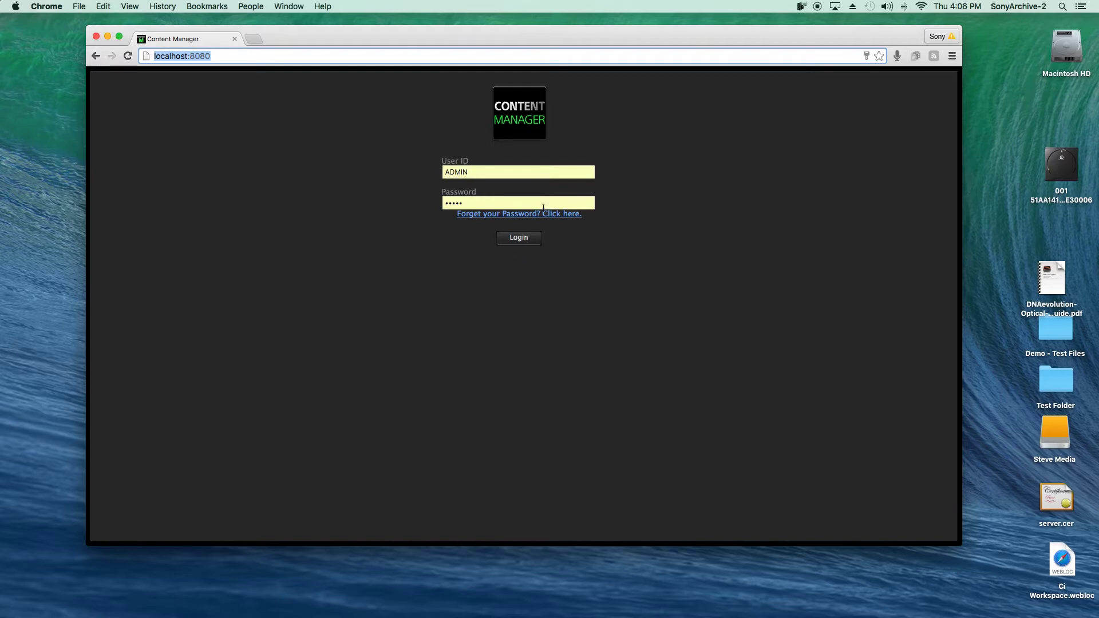
- Log in to Content Manager with the prefilled credentials and review the Desktop drives, the watched folder area and the available desktop commands
click(521, 245)
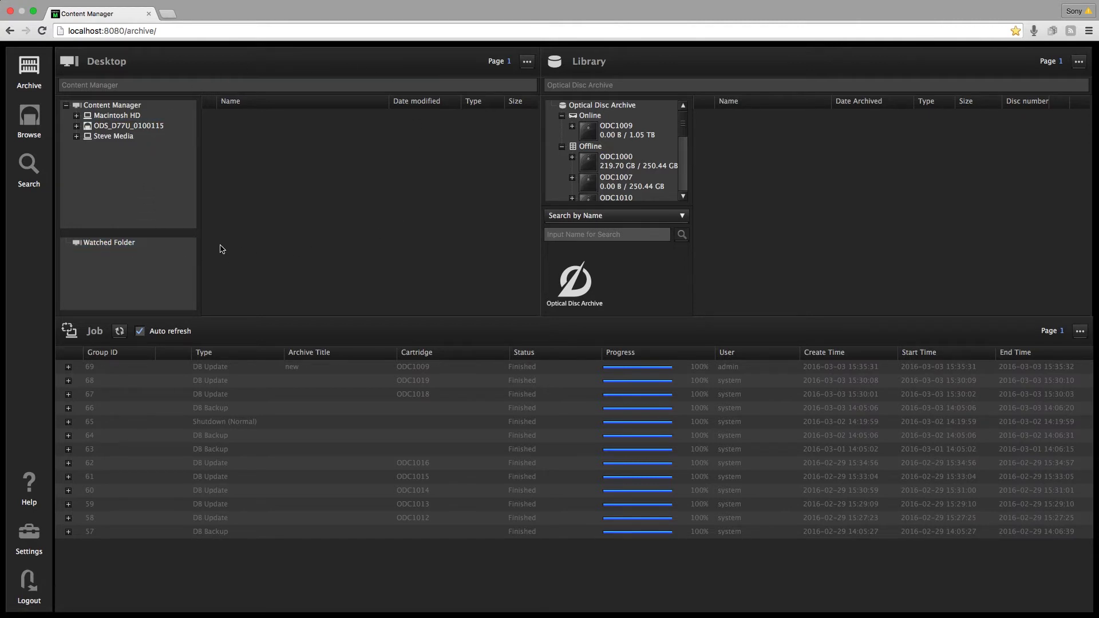
click(116, 107)
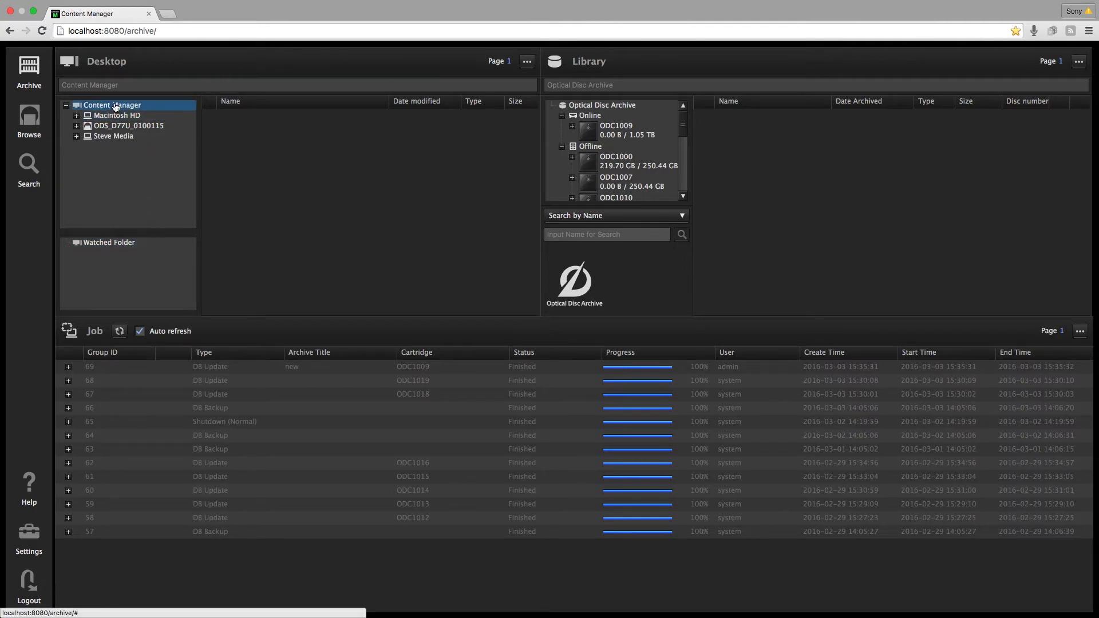
click(122, 138)
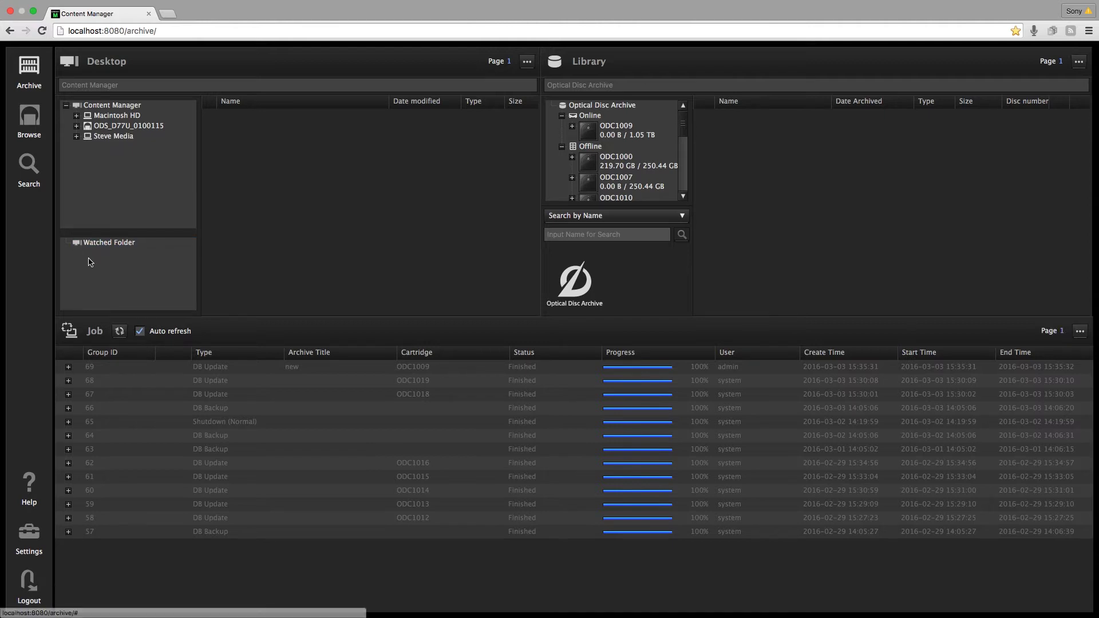
click(103, 248)
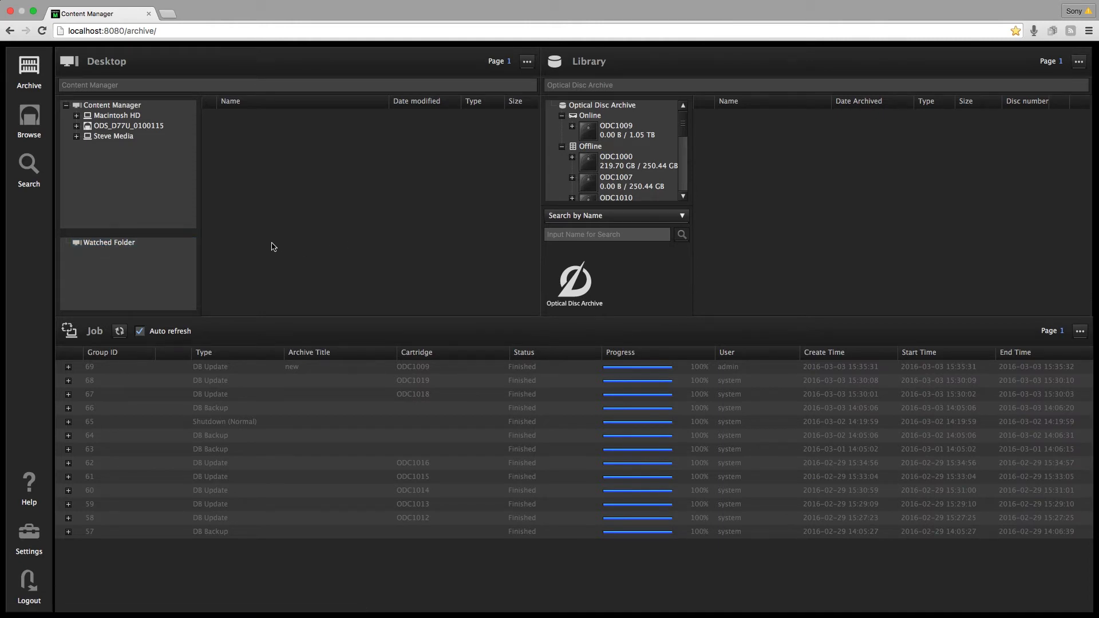
click(527, 62)
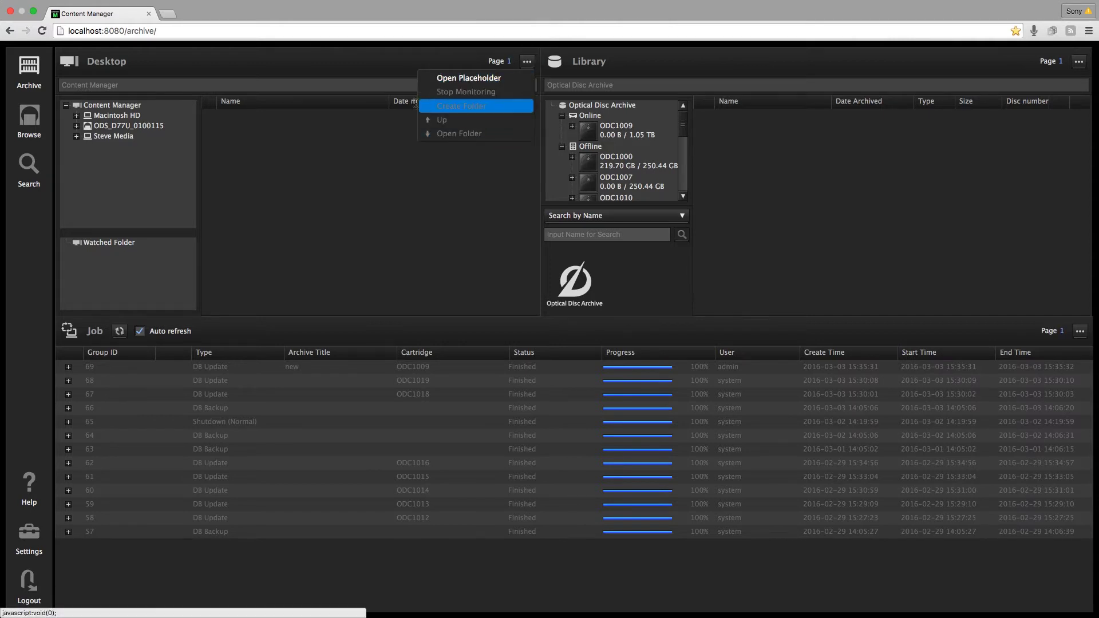
click(452, 198)
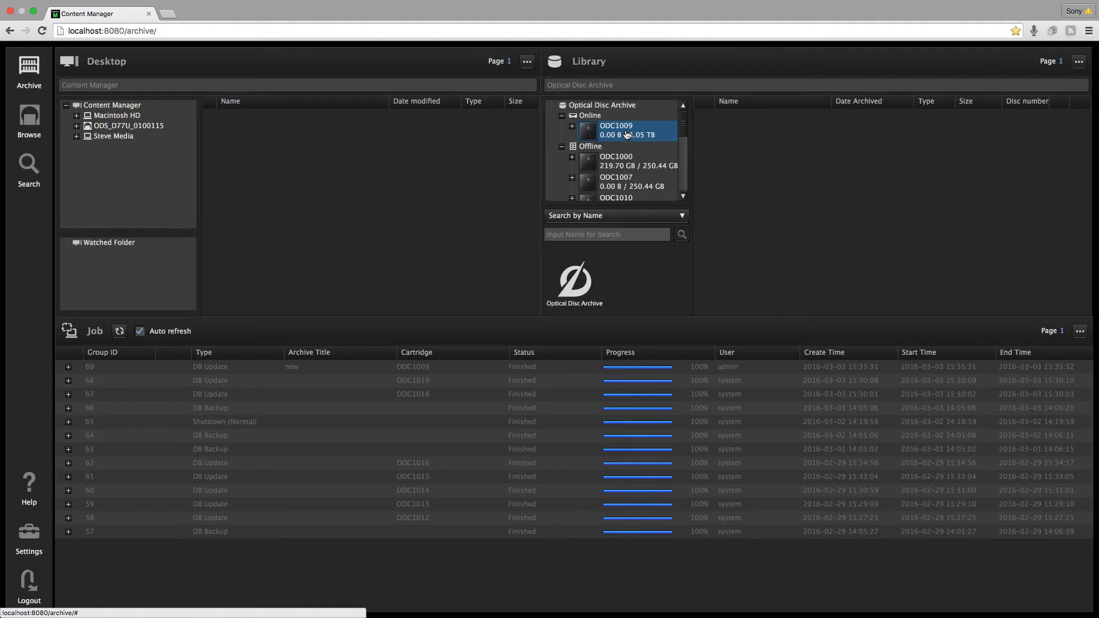
- List the library's online and offline cartridges, and enlarge the Desktop and Library area above the job list
click(590, 117)
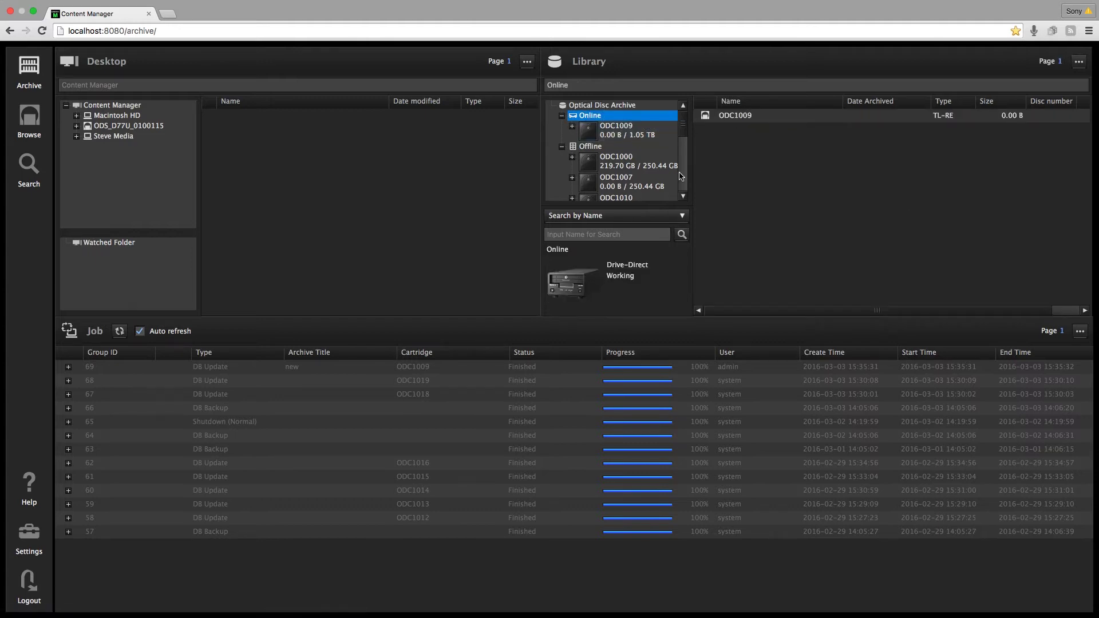
click(591, 148)
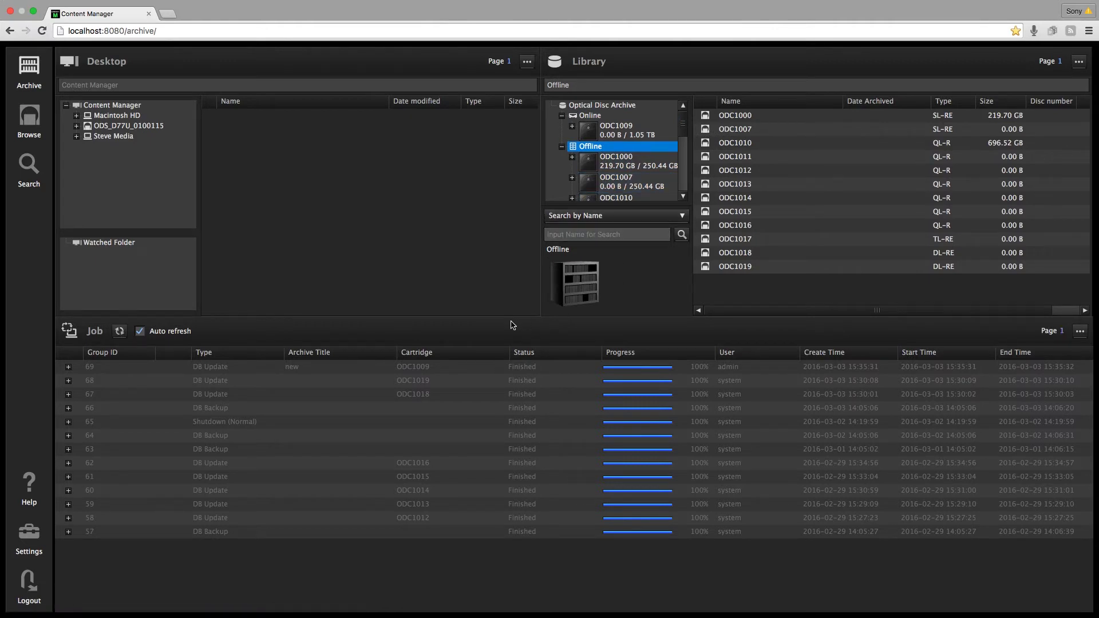
drag(511, 317, 527, 431)
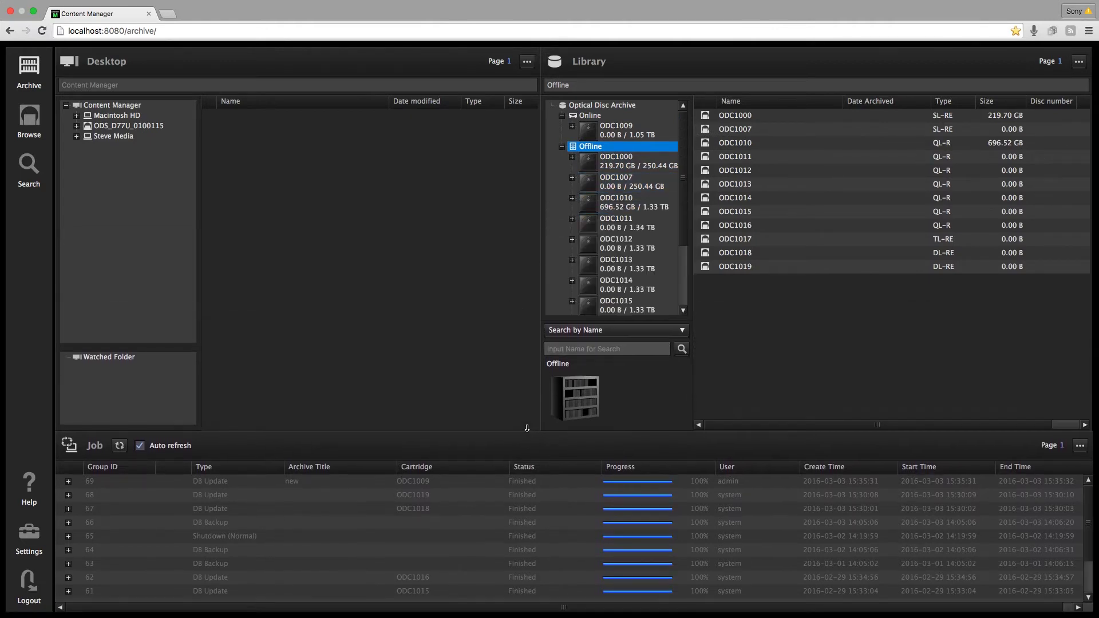
drag(689, 211, 686, 174)
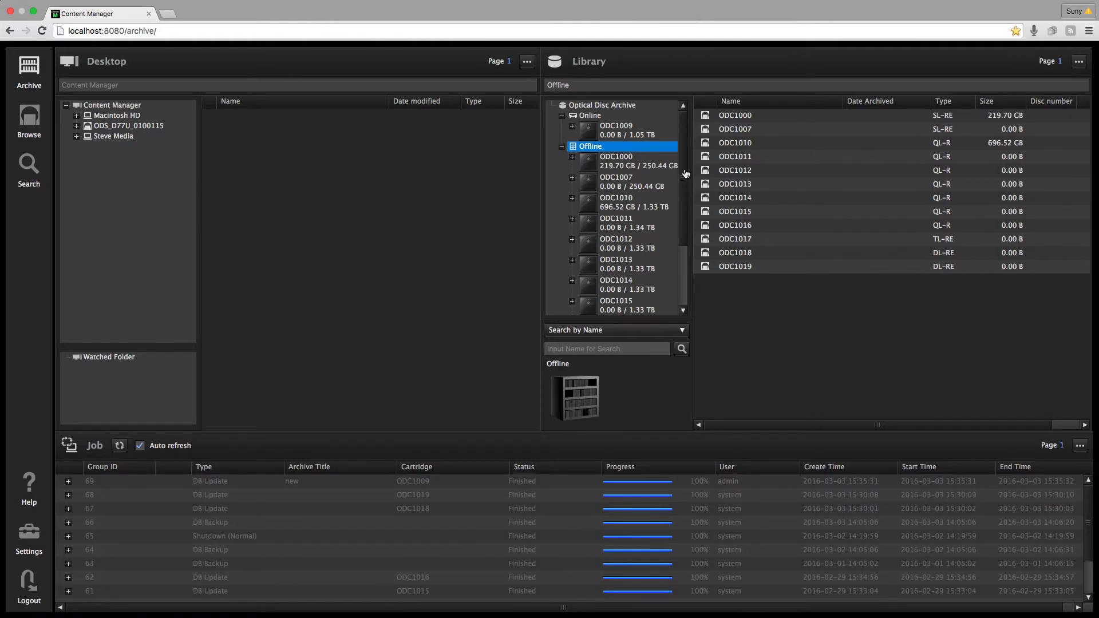
- Show the contents of the offline cartridge ODC1000
click(595, 166)
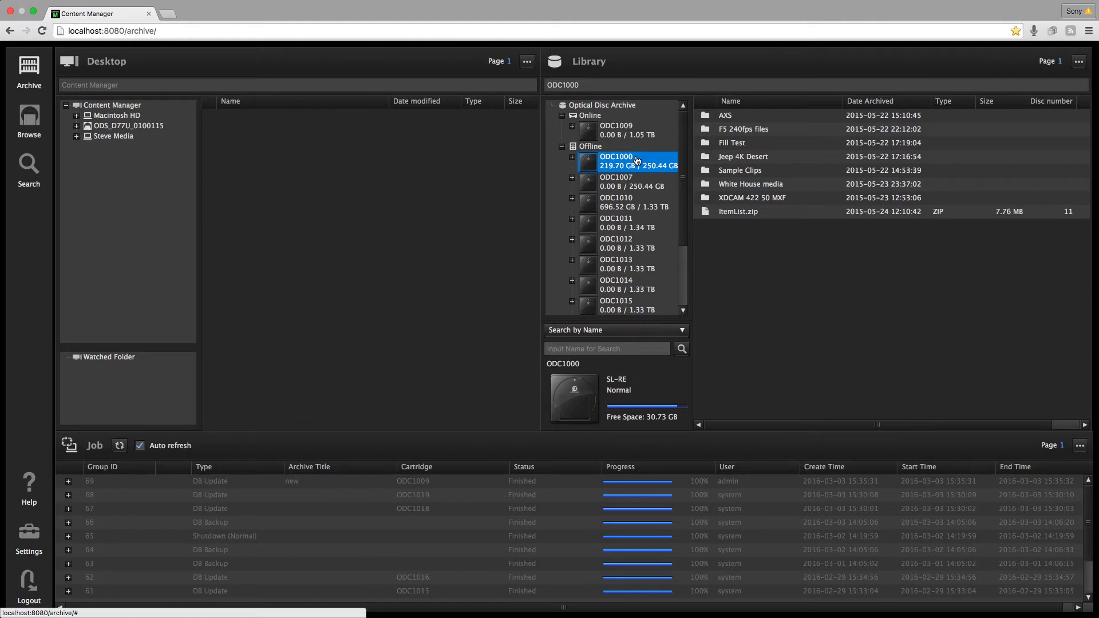
click(748, 148)
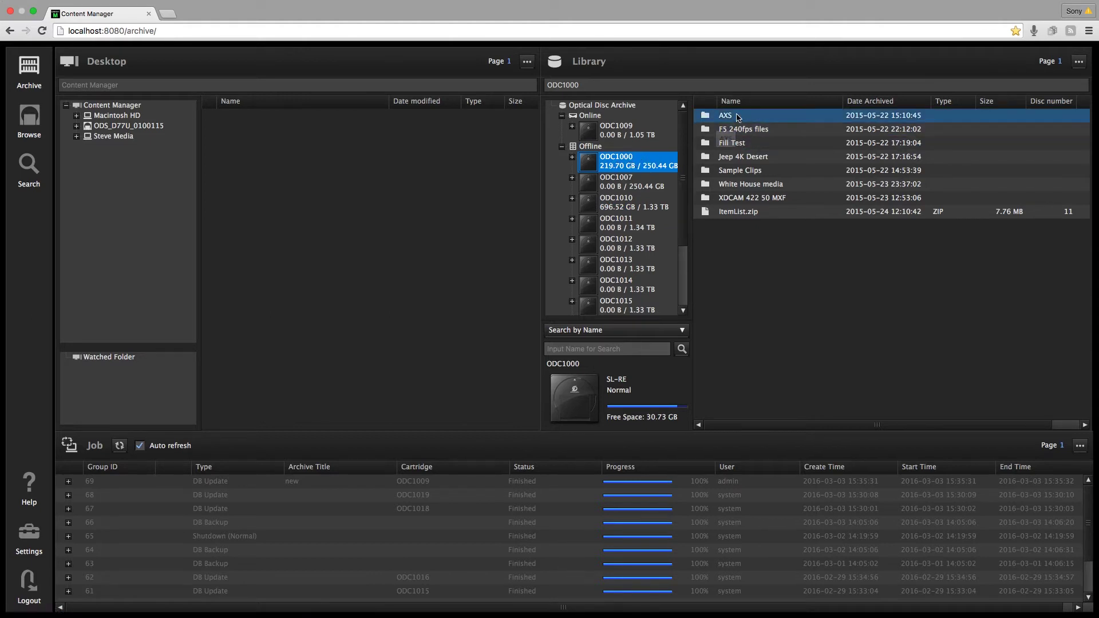
drag(762, 148, 593, 173)
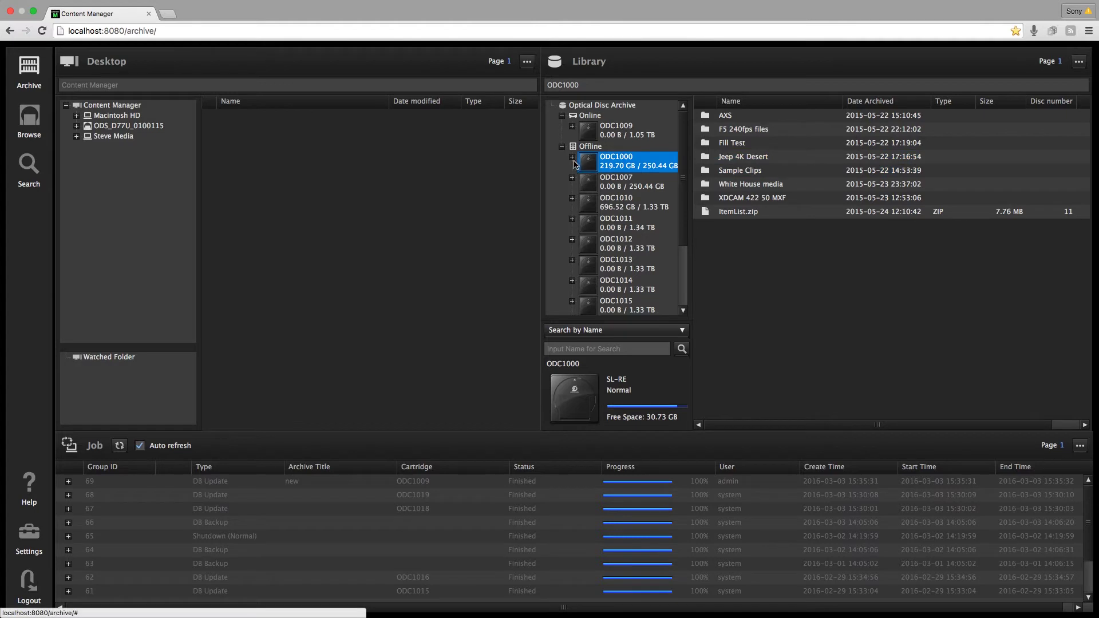
- Browse ODC1000 down to the Footage folder inside Jeep 4K Desert, and collapse the Offline cartridge group
click(572, 157)
click(621, 208)
click(583, 208)
click(623, 219)
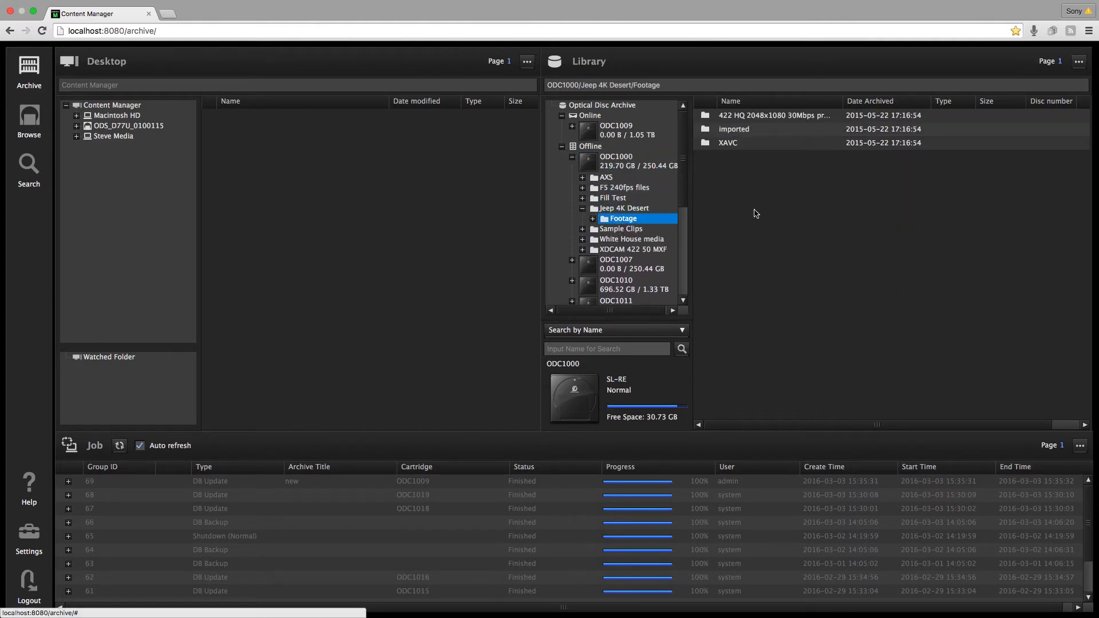
click(793, 142)
click(766, 166)
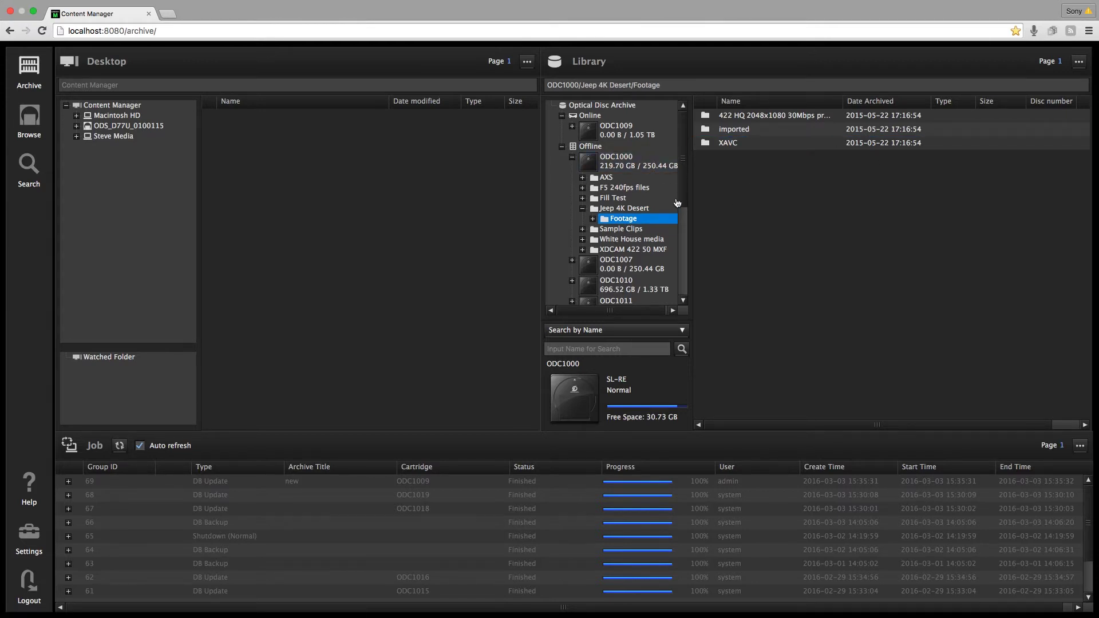
click(616, 158)
click(563, 147)
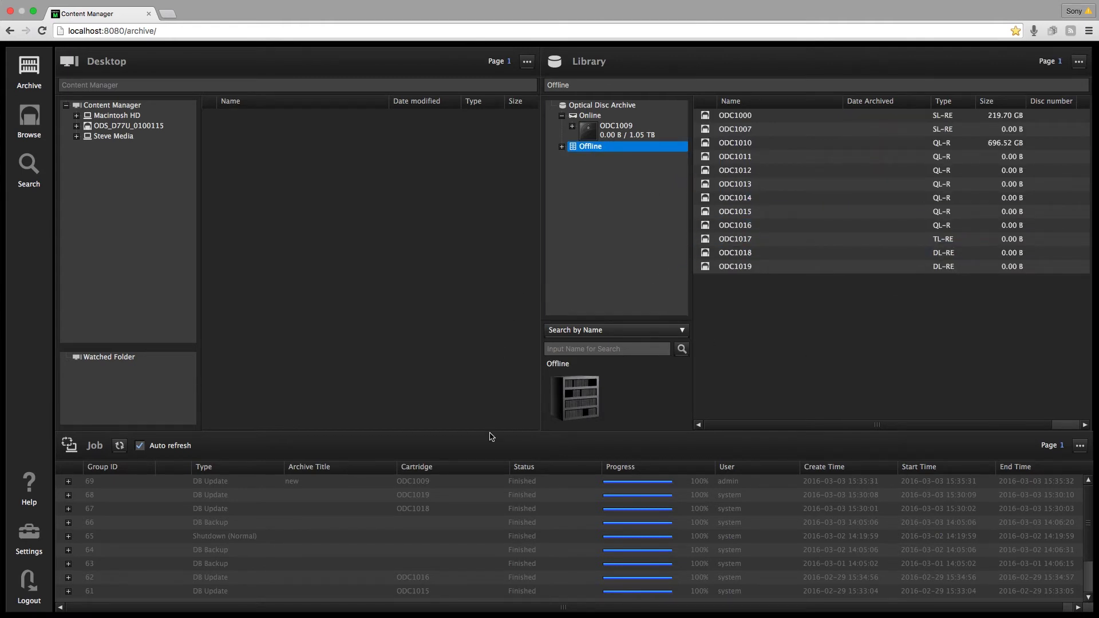
- Adjust the height of the job list area, and open My Settings to review its language, file-type, password and e-mail options
drag(499, 430, 499, 279)
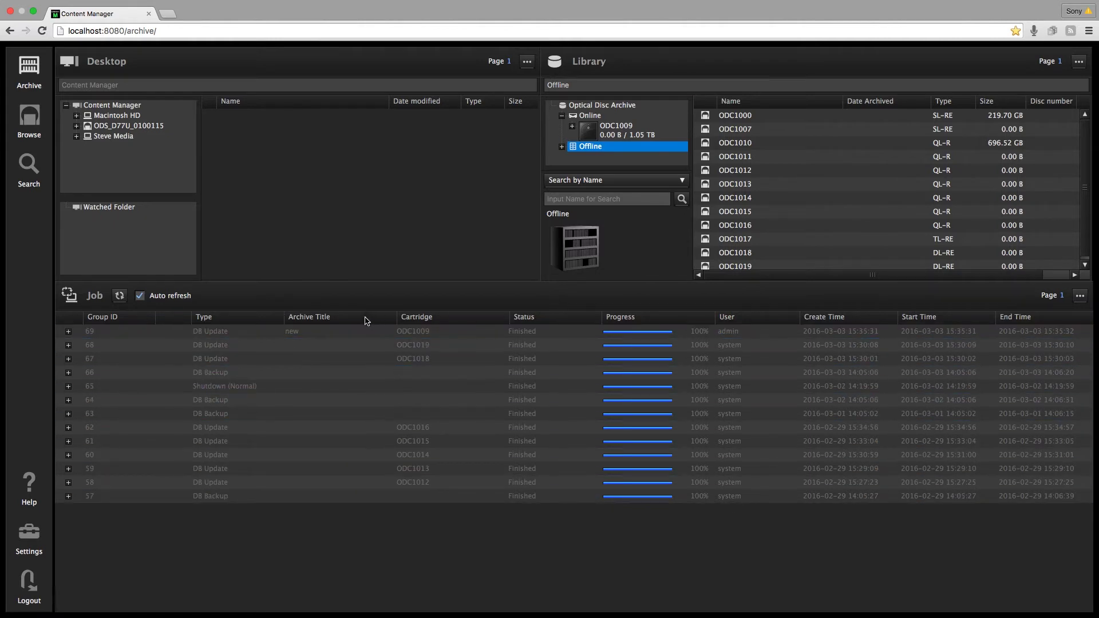
drag(390, 280, 401, 475)
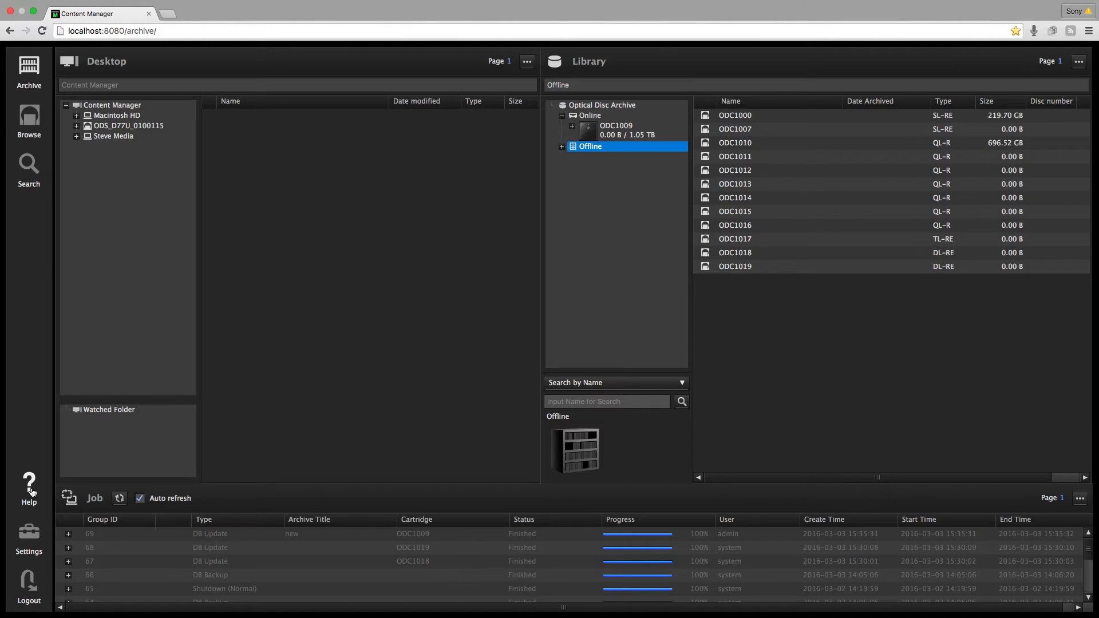
click(30, 541)
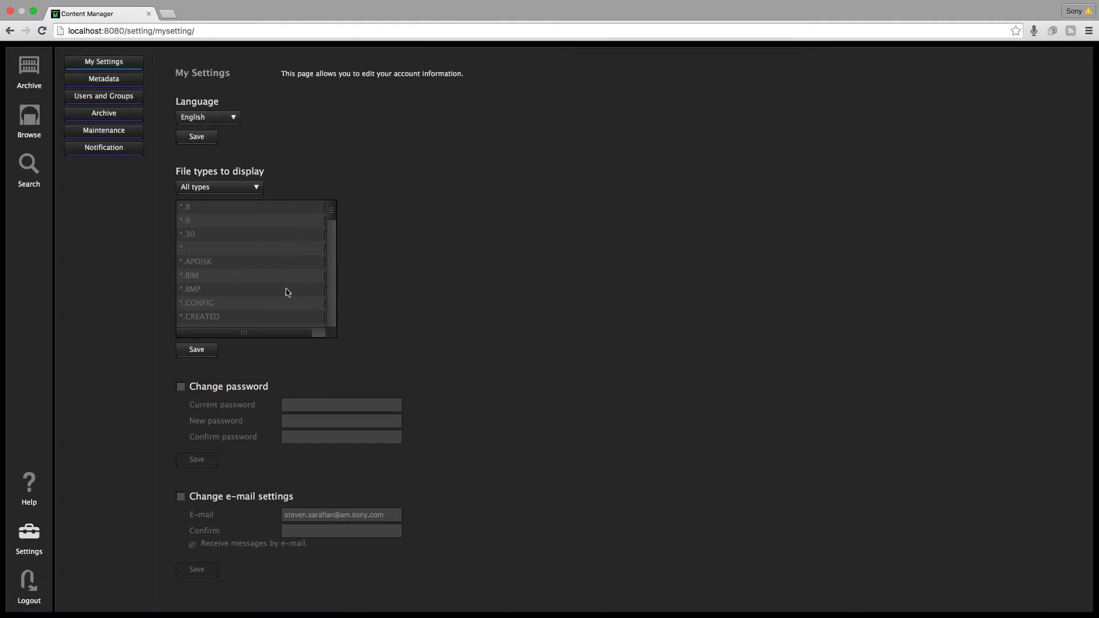
mouse_move(332, 212)
mouse_down()
mouse_move(338, 331)
mouse_move(337, 196)
mouse_up()
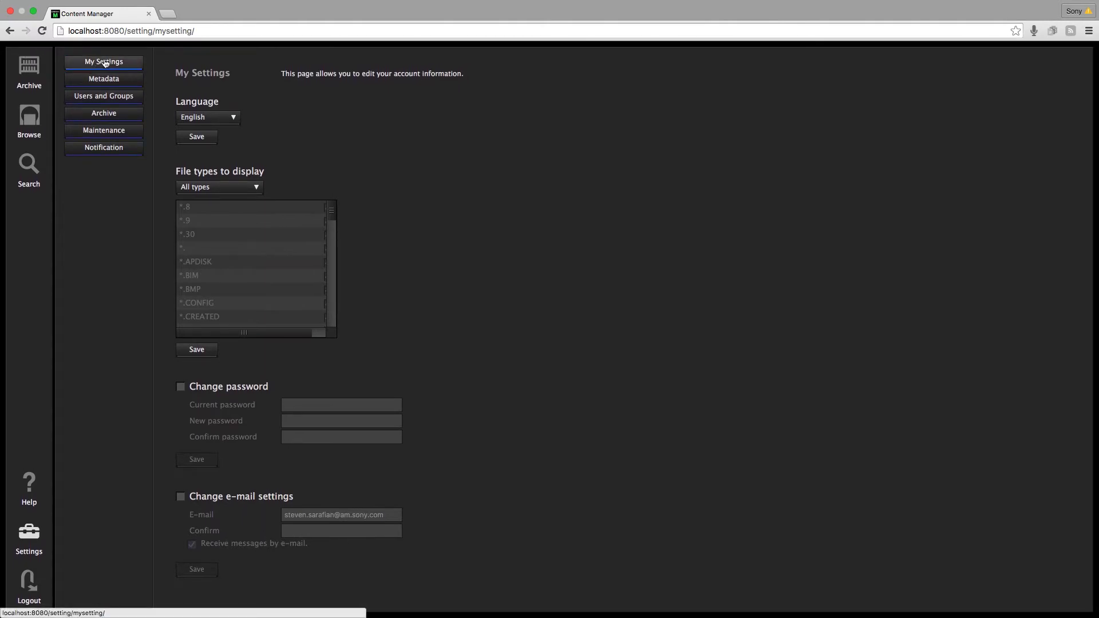
- Open the Metadata settings and examine the fields listed as primary and secondary metadata
click(117, 81)
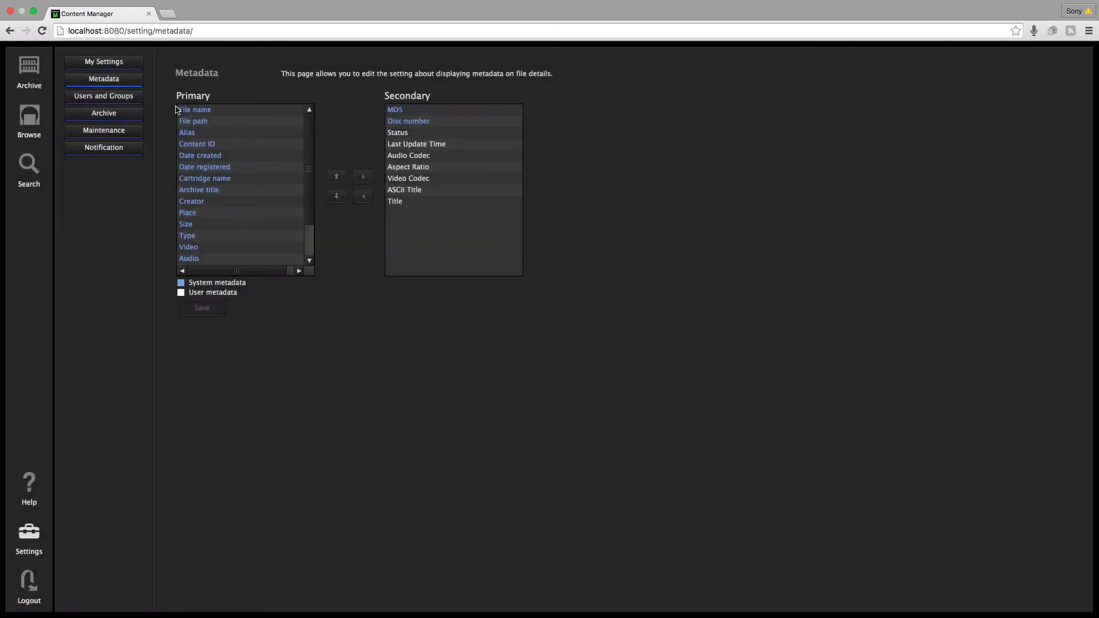
click(245, 133)
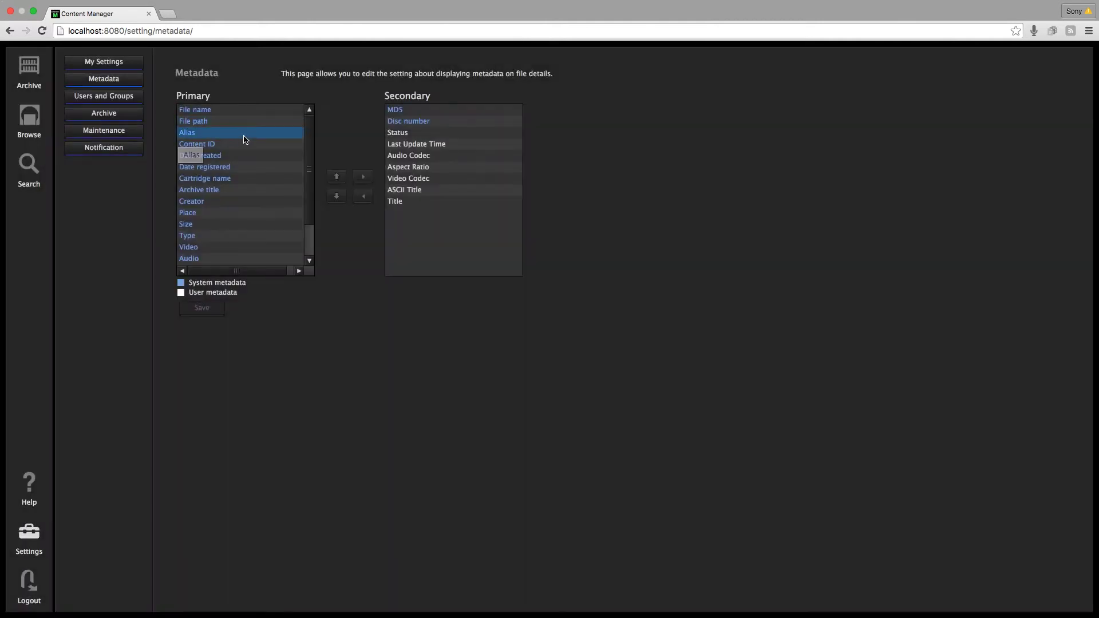
click(245, 213)
click(225, 120)
click(262, 223)
click(252, 132)
click(248, 110)
click(250, 103)
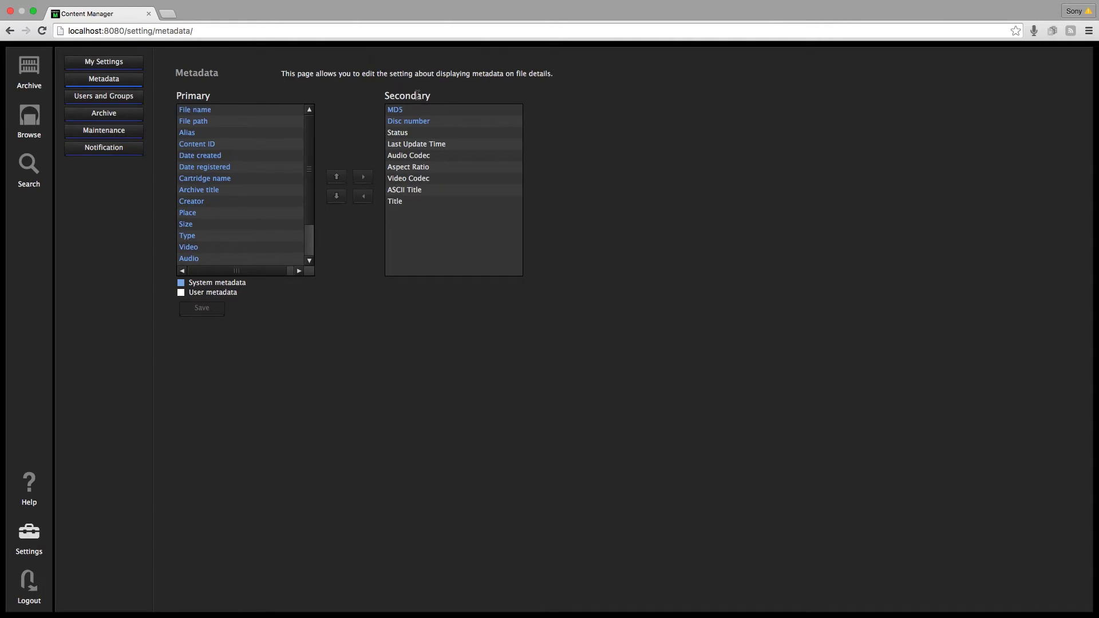
click(251, 190)
click(229, 201)
click(241, 178)
click(229, 143)
click(283, 134)
click(443, 132)
click(238, 144)
click(262, 189)
click(258, 212)
click(246, 189)
click(237, 146)
- Move the Audio and Video fields from the primary to the secondary metadata list
drag(237, 150, 216, 261)
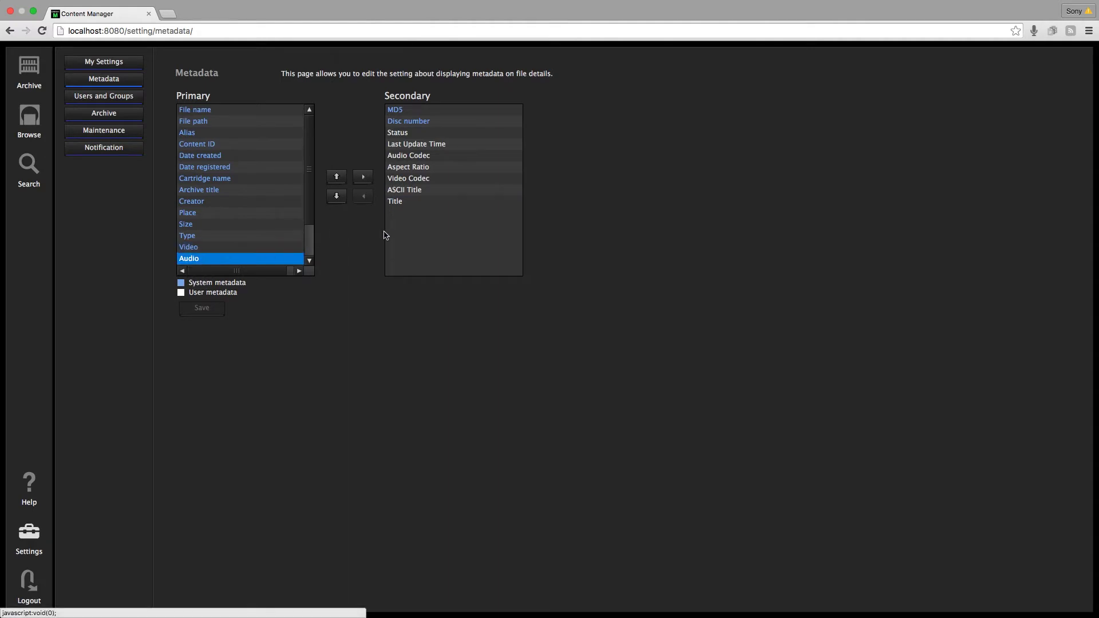
click(363, 181)
click(246, 246)
click(363, 177)
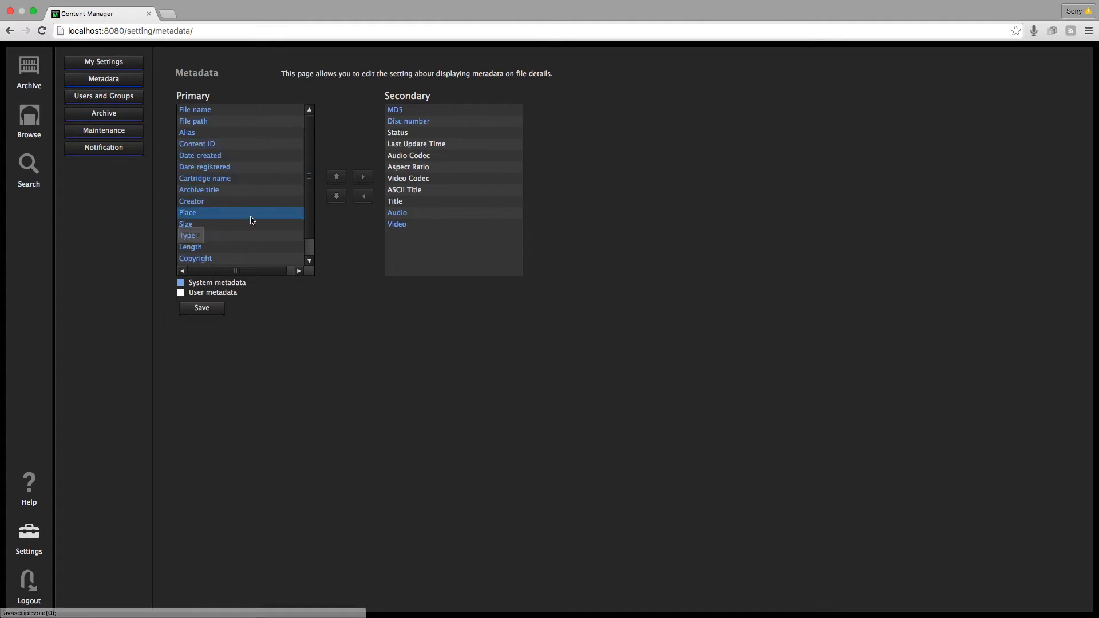
click(252, 189)
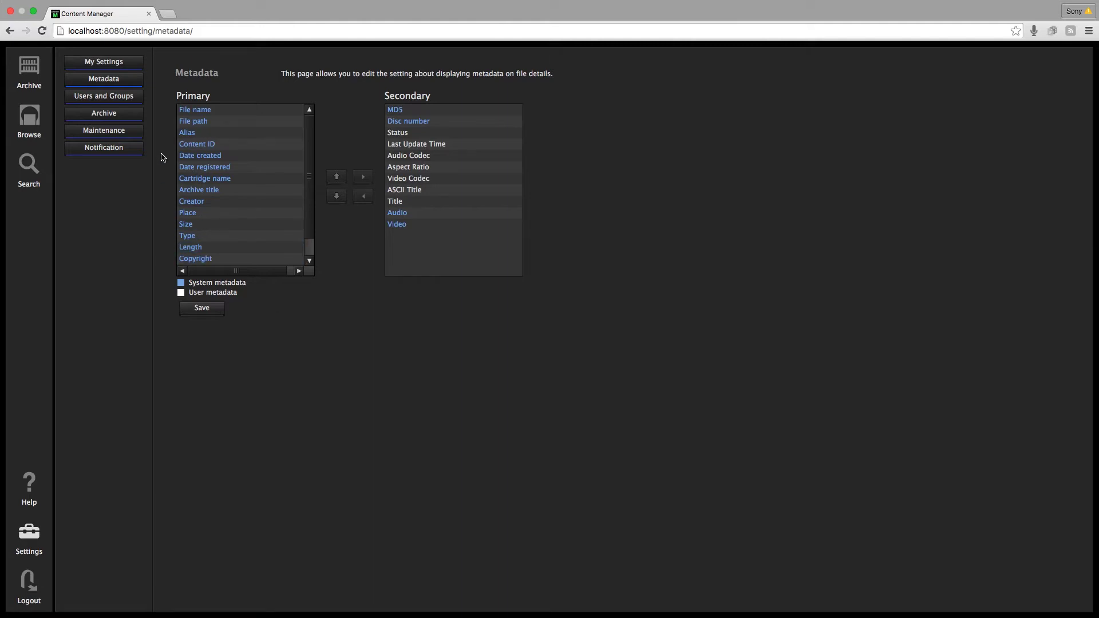
- Review the Users and Groups settings and the Archive settings, including the cartridge name prefix
click(74, 97)
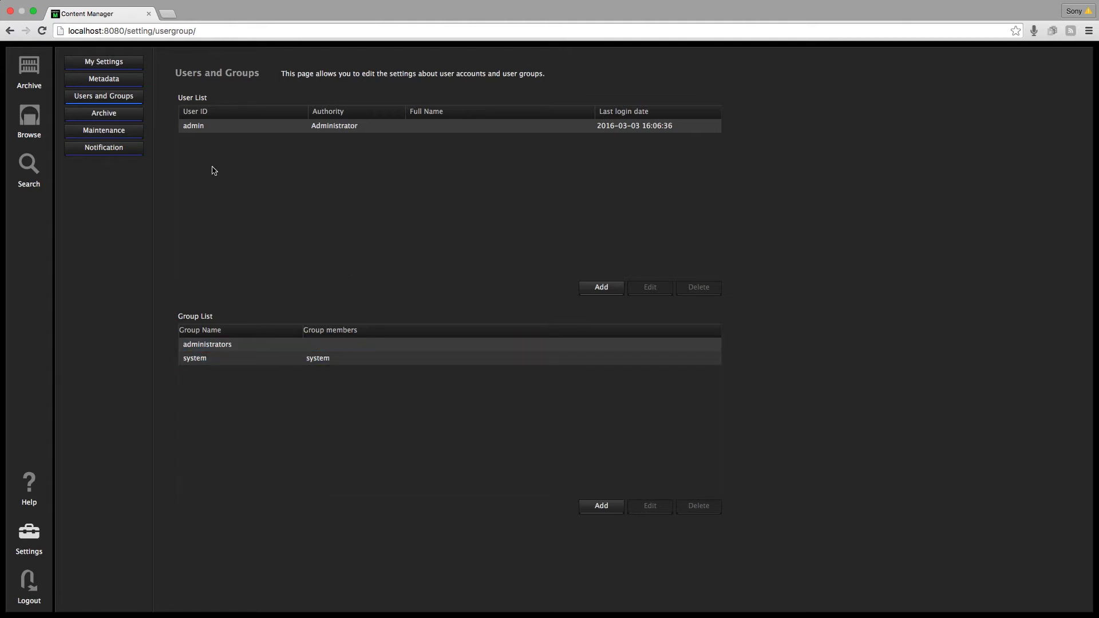
click(121, 116)
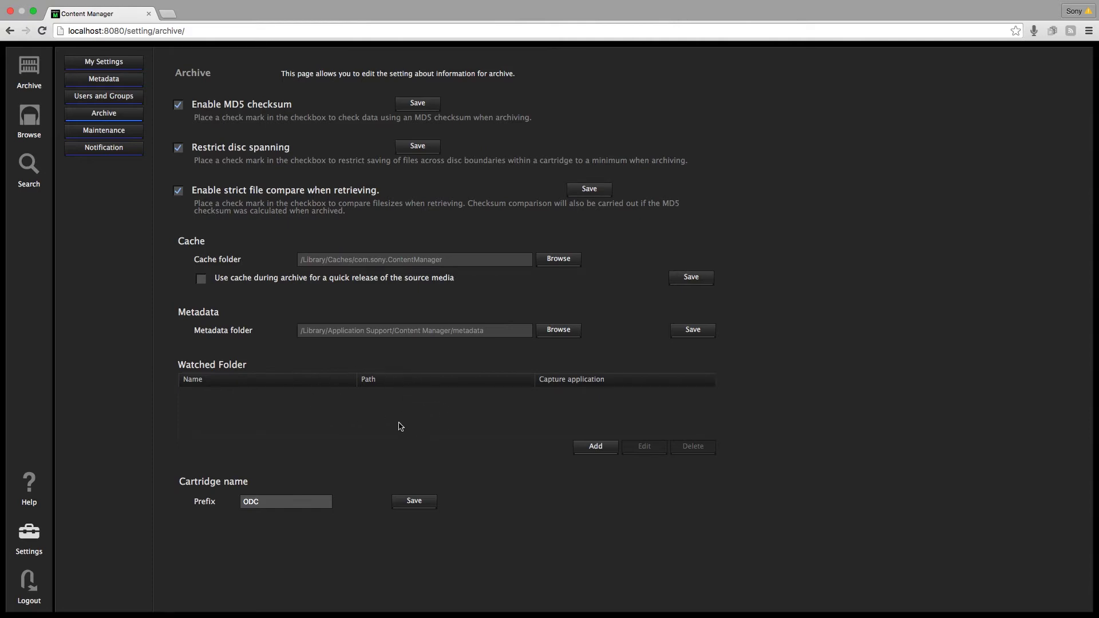
click(258, 503)
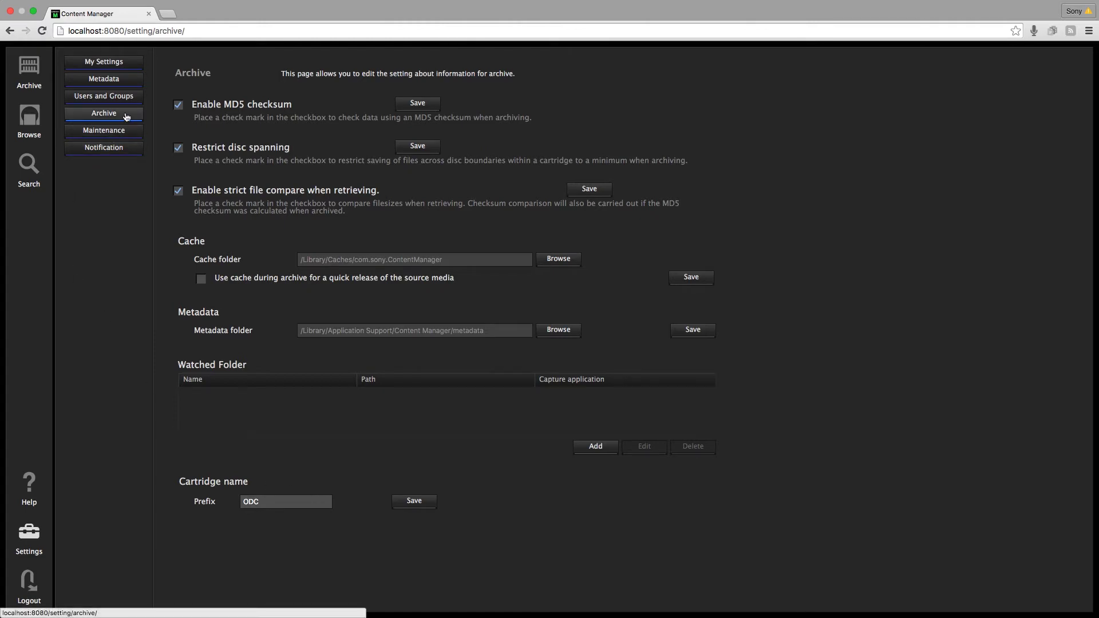
- Open the Maintenance settings and inspect the cartridge choices for a database export, without exporting anything
click(108, 132)
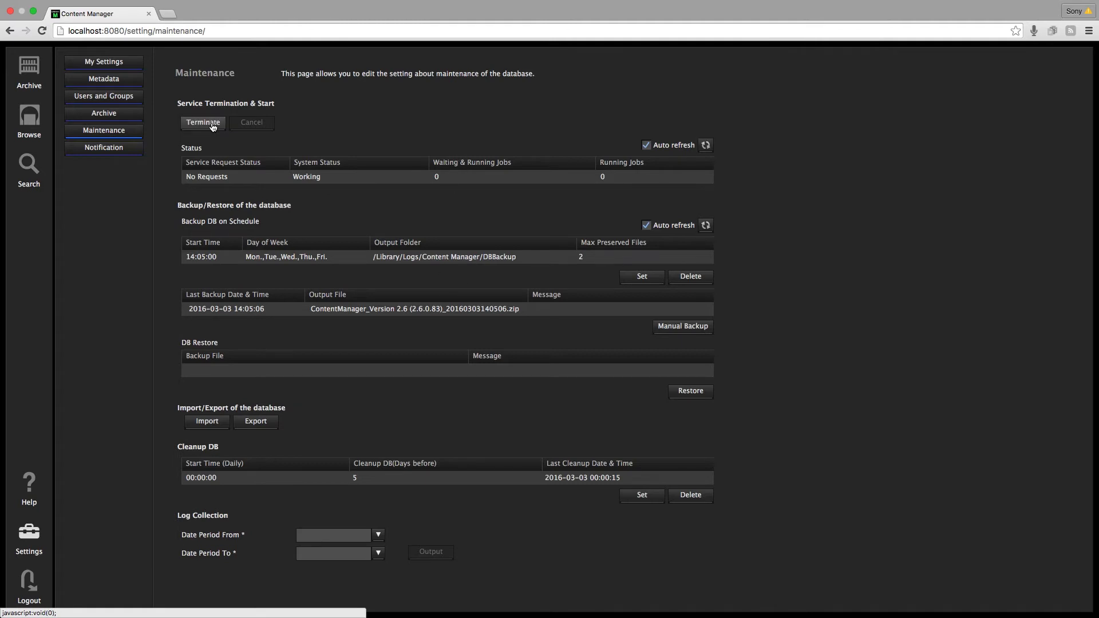
click(366, 180)
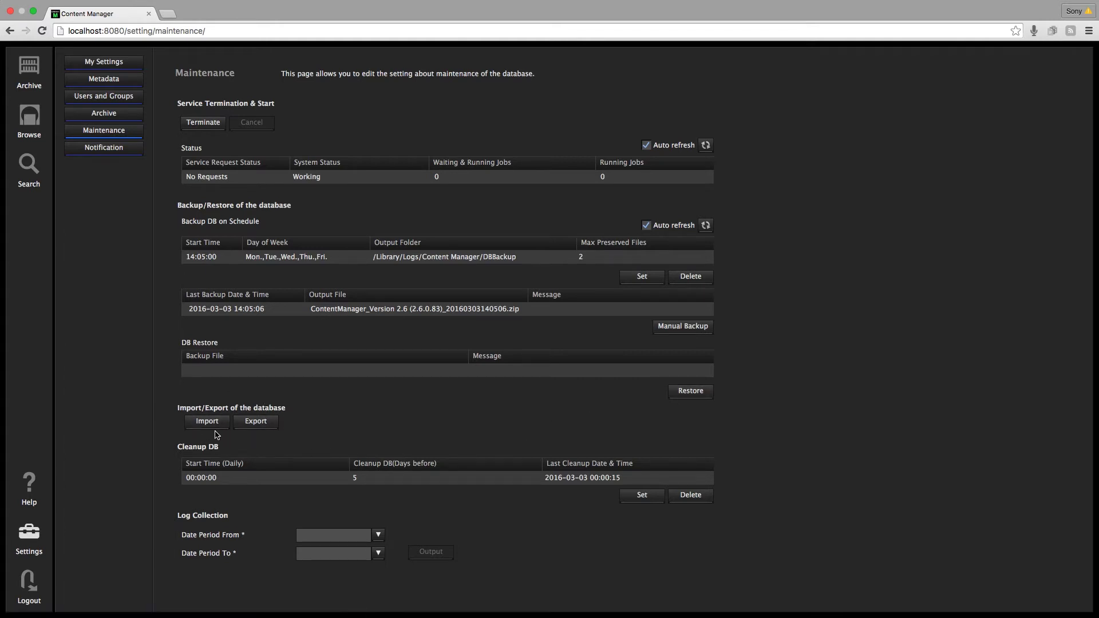
click(256, 422)
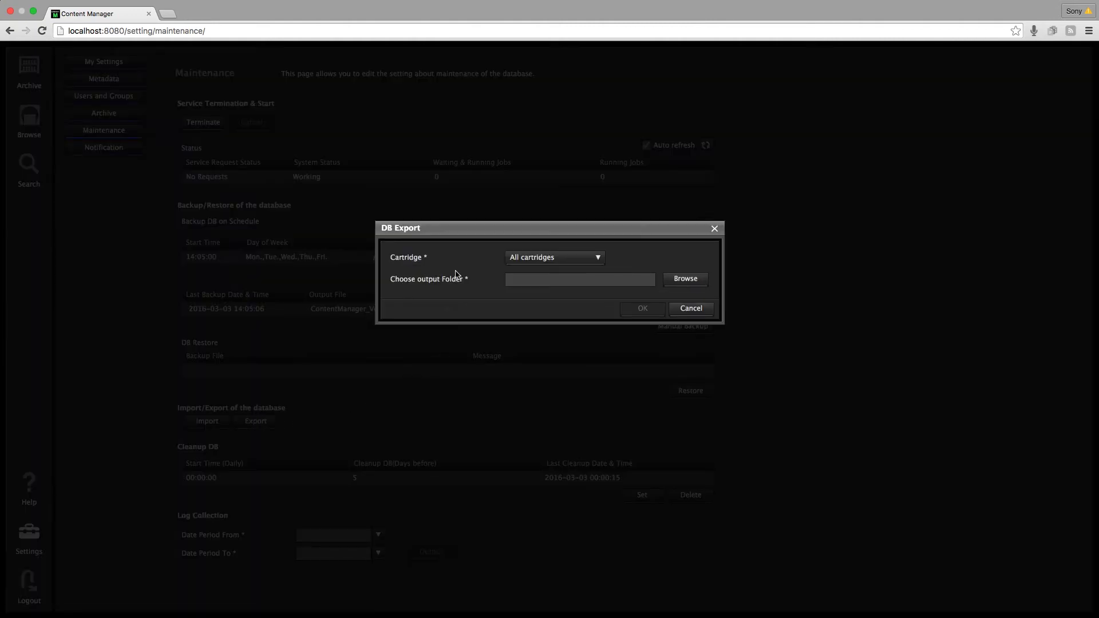
click(599, 259)
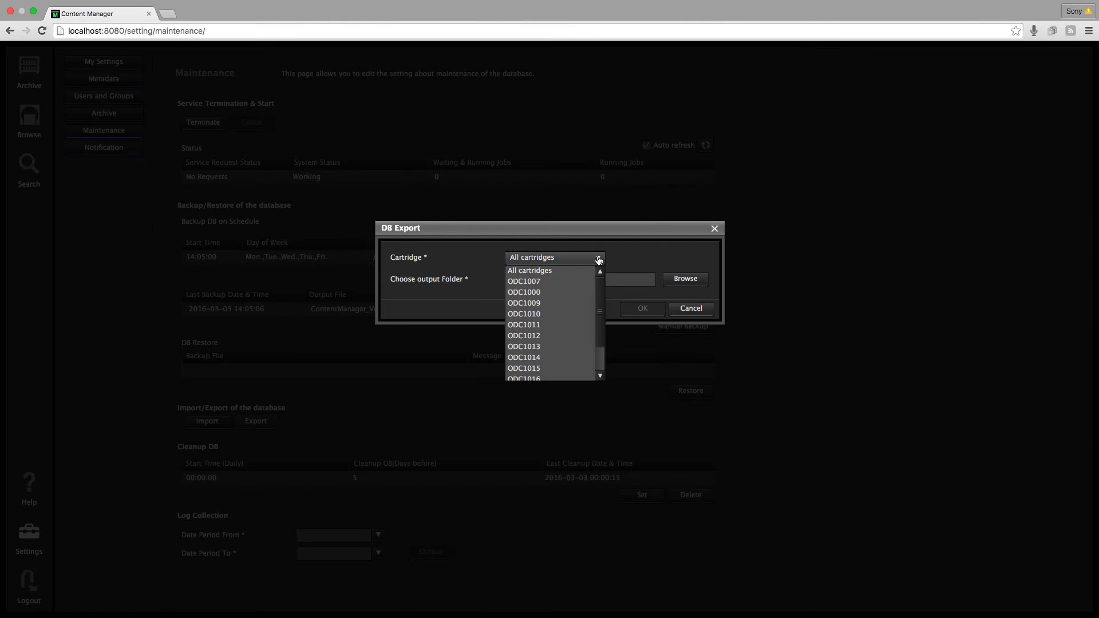
click(637, 260)
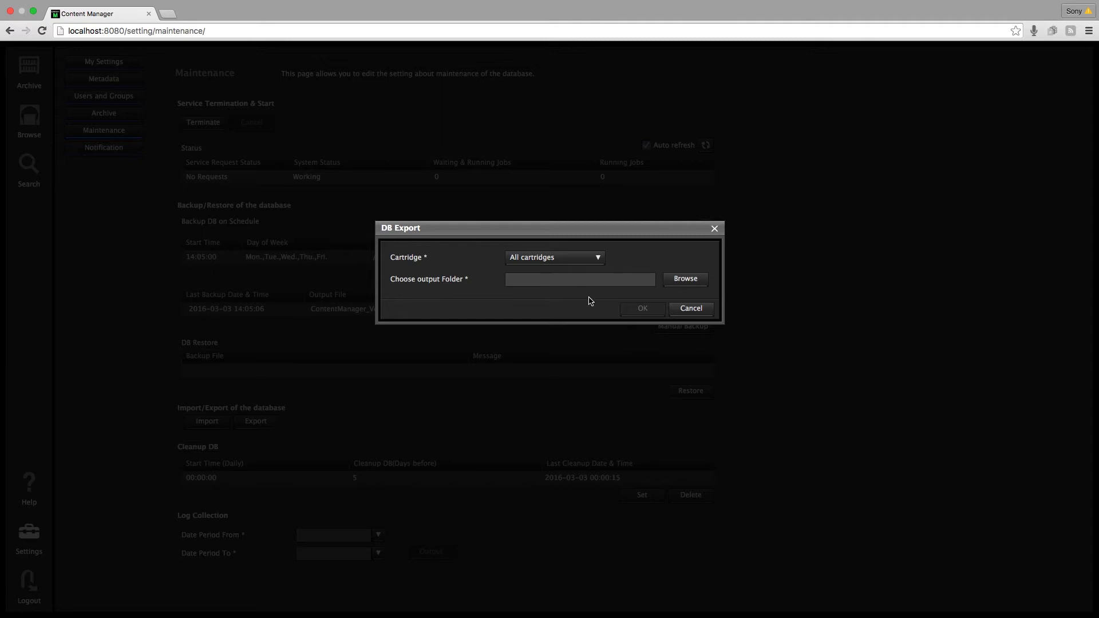
click(691, 309)
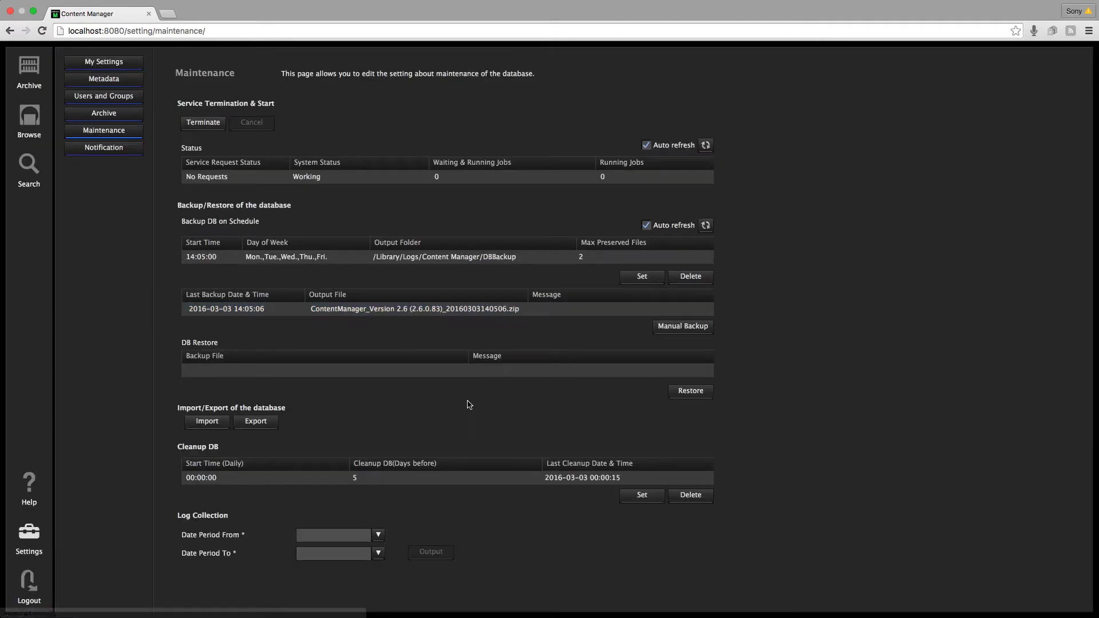
- Look over the database import, backup and cleanup sections, and open the e-mail Notification settings
click(349, 406)
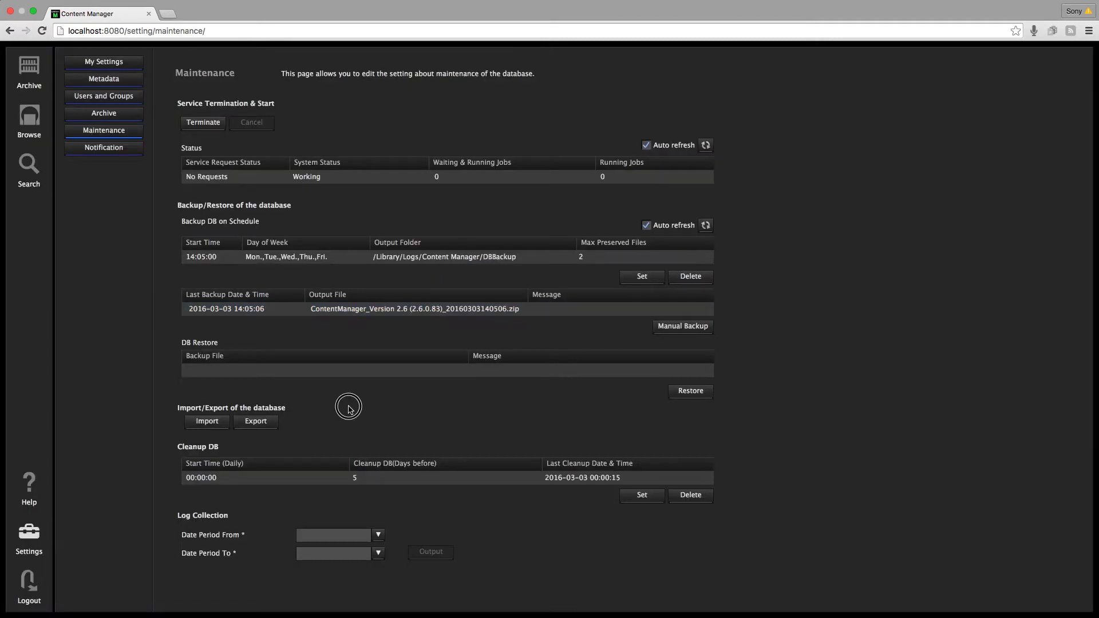
click(193, 426)
click(384, 481)
click(335, 312)
click(120, 150)
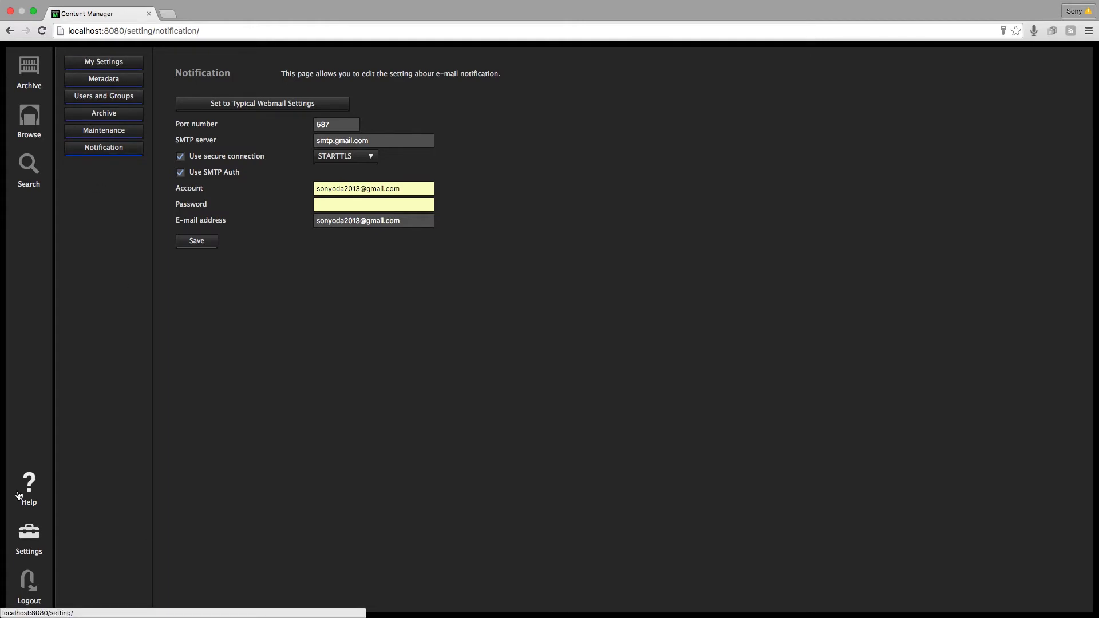
- Return to the archive view and show the Watched Folder area
click(32, 72)
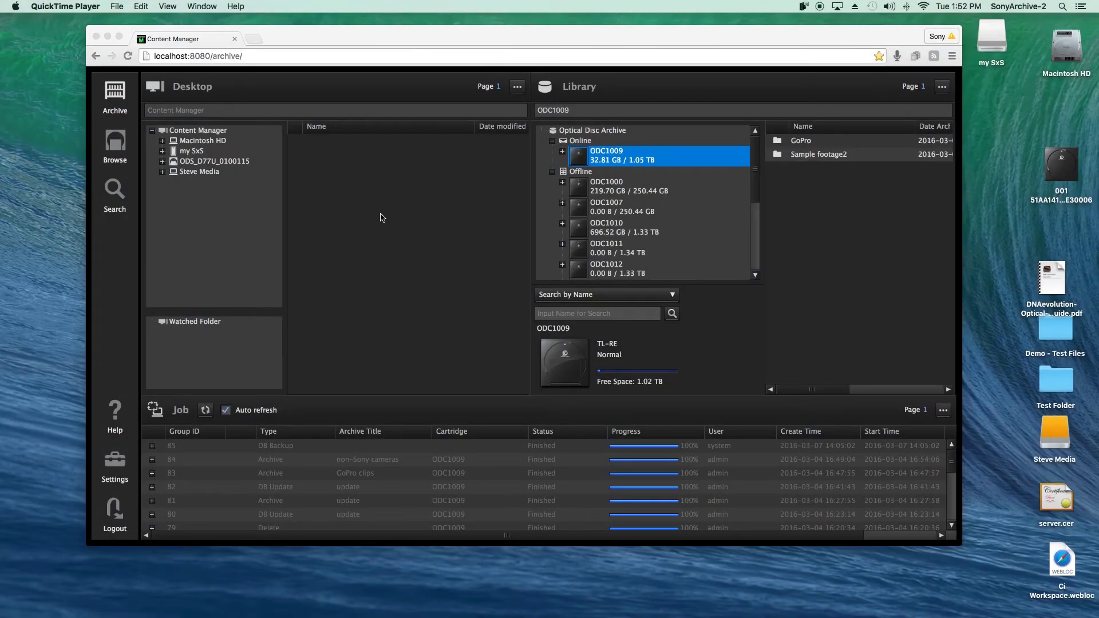
click(120, 38)
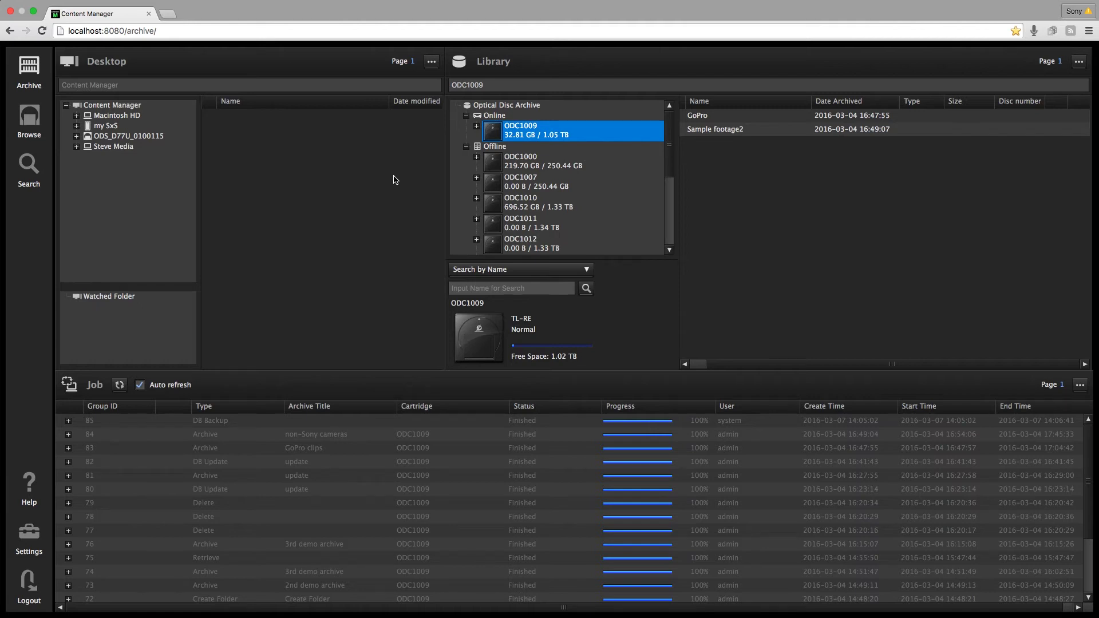
click(434, 63)
click(102, 299)
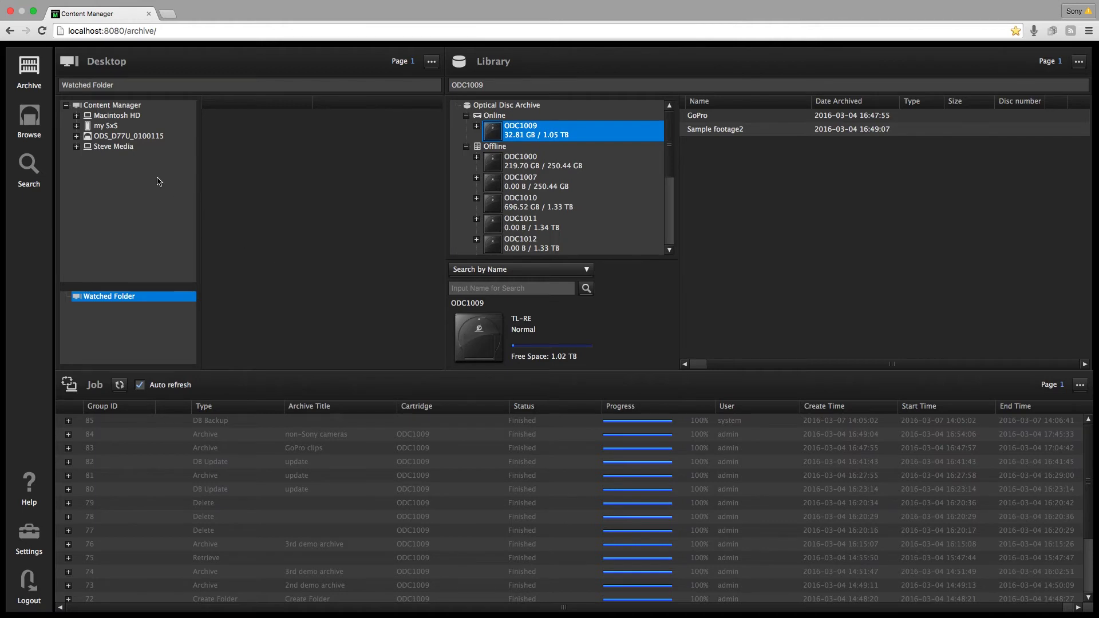
- Browse the Desktop's media drive to the Demo Clips folder and list its contents
click(114, 150)
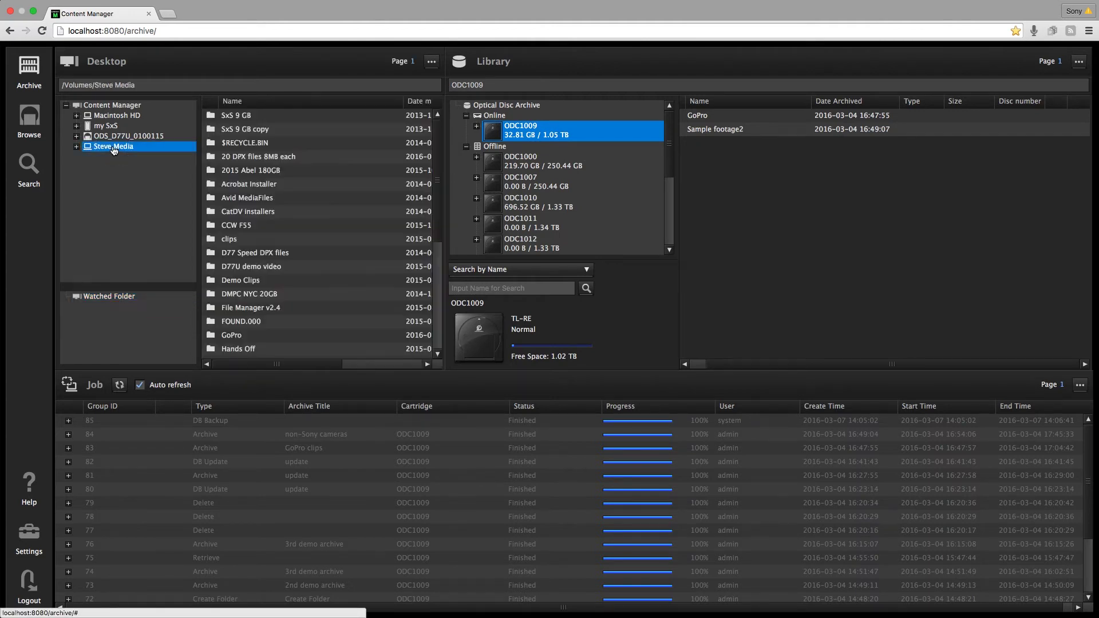
click(77, 148)
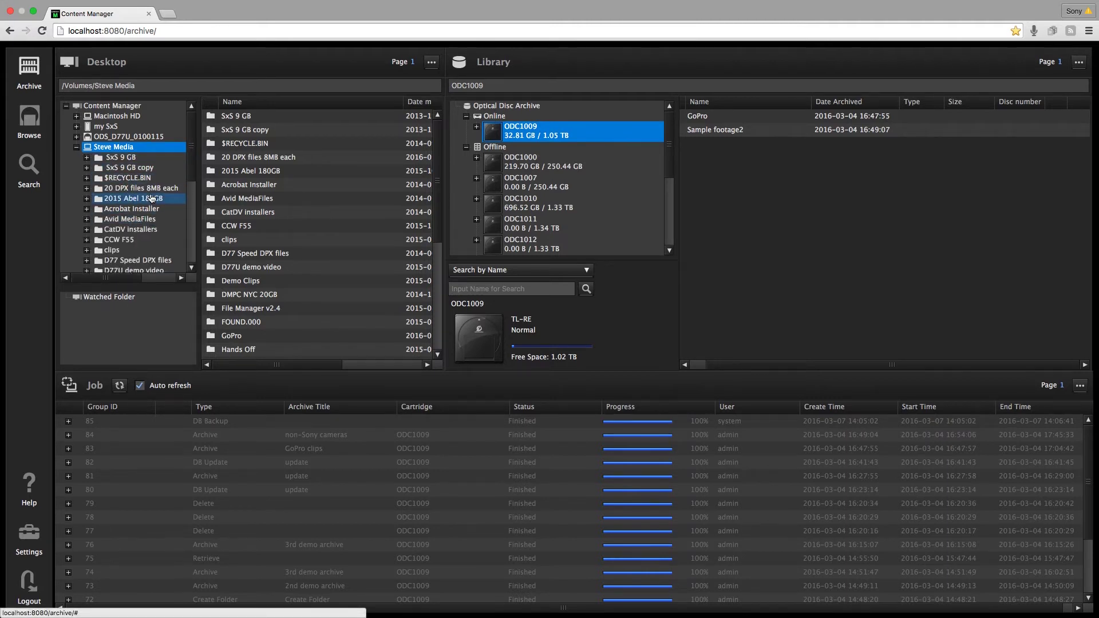
scroll(152, 198, down, 4)
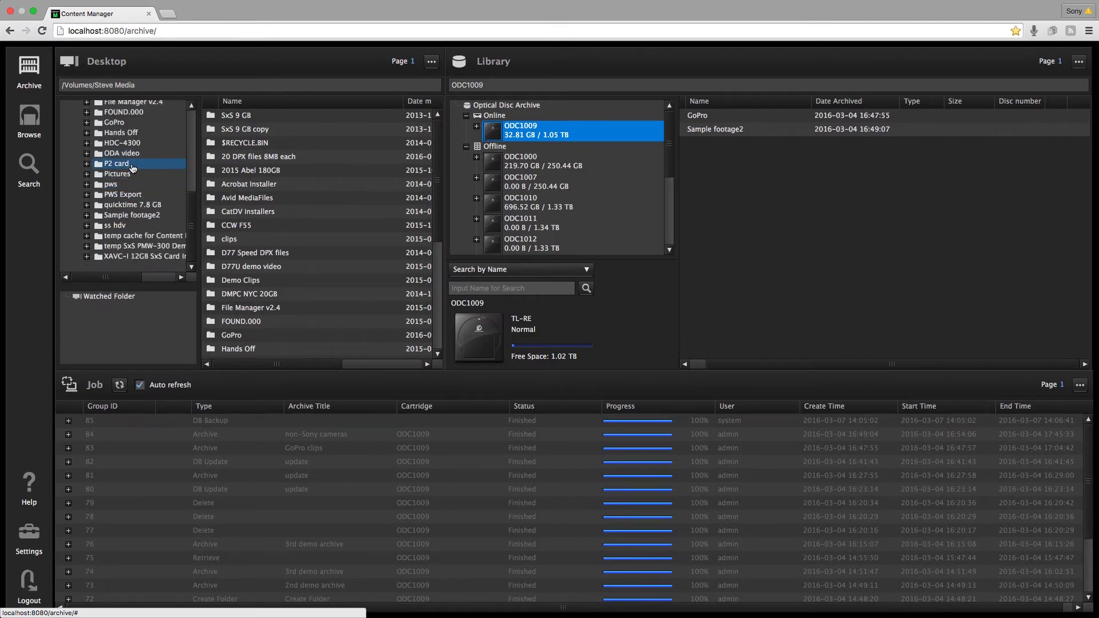
drag(194, 220, 192, 195)
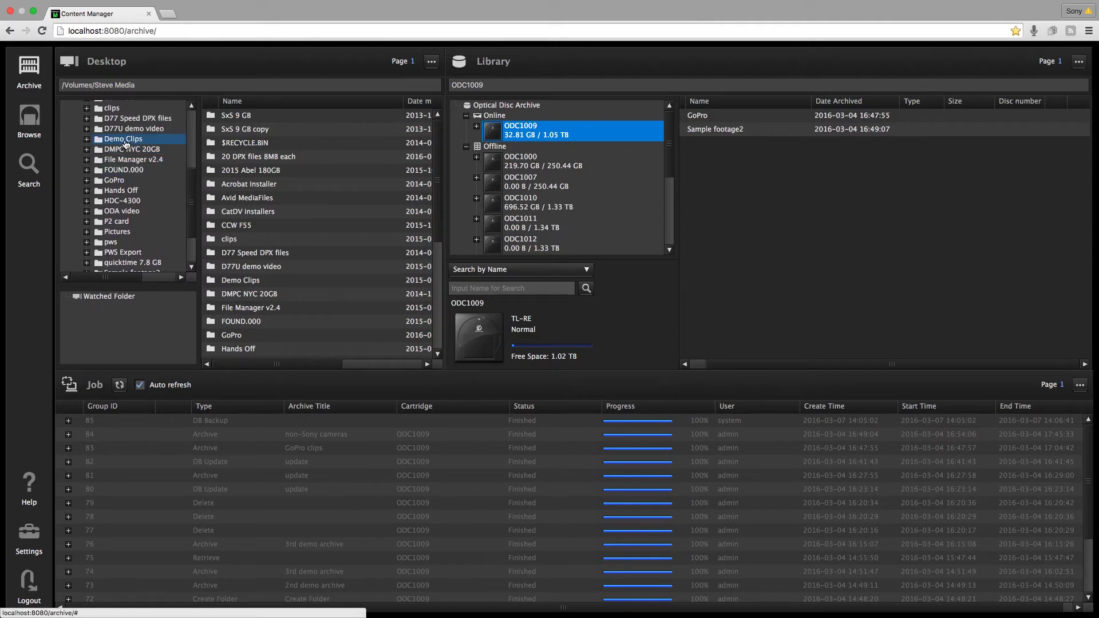
click(86, 139)
click(106, 141)
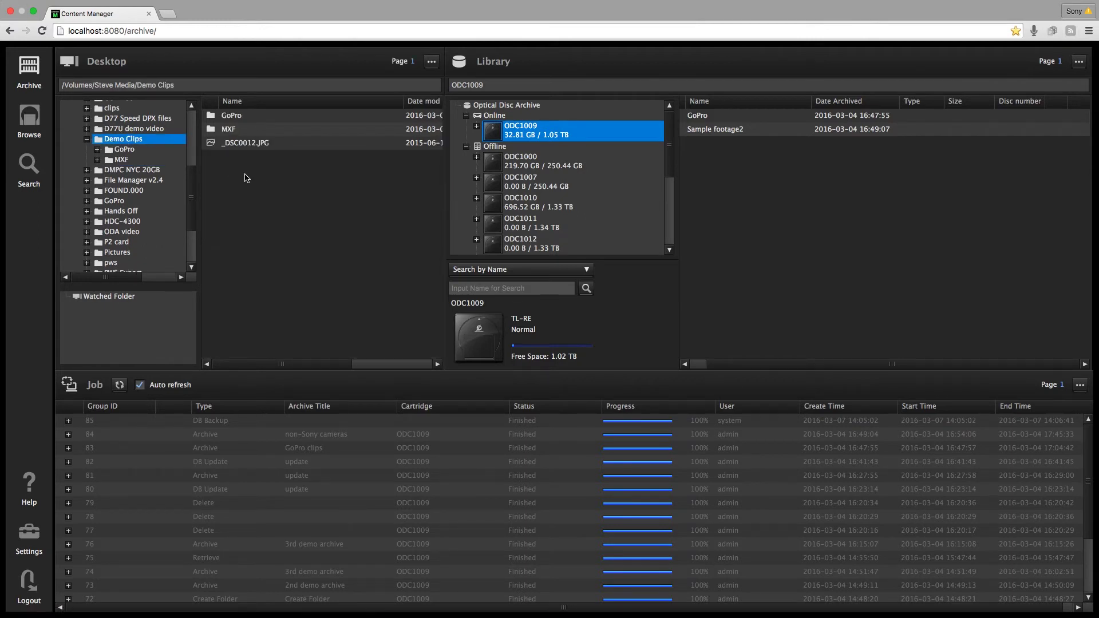
- Archive _DSC0012.JPG from Demo Clips onto cartridge ODC1009 with the archive title "singel file example", and expand the cartridge's folders
click(527, 135)
click(245, 146)
drag(243, 146, 749, 195)
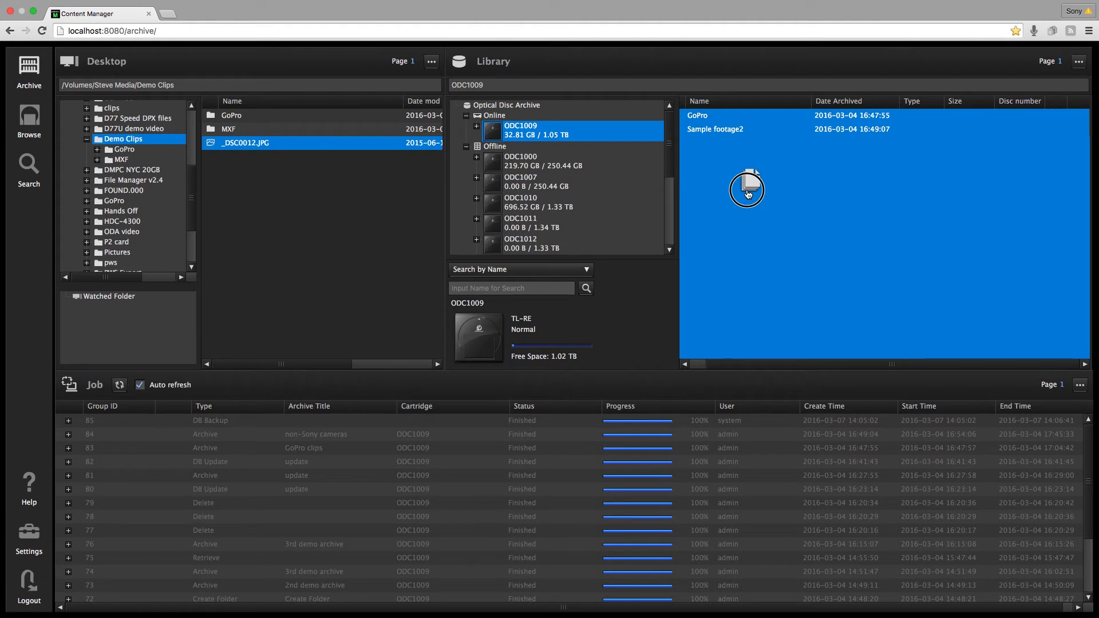
drag(749, 195, 749, 194)
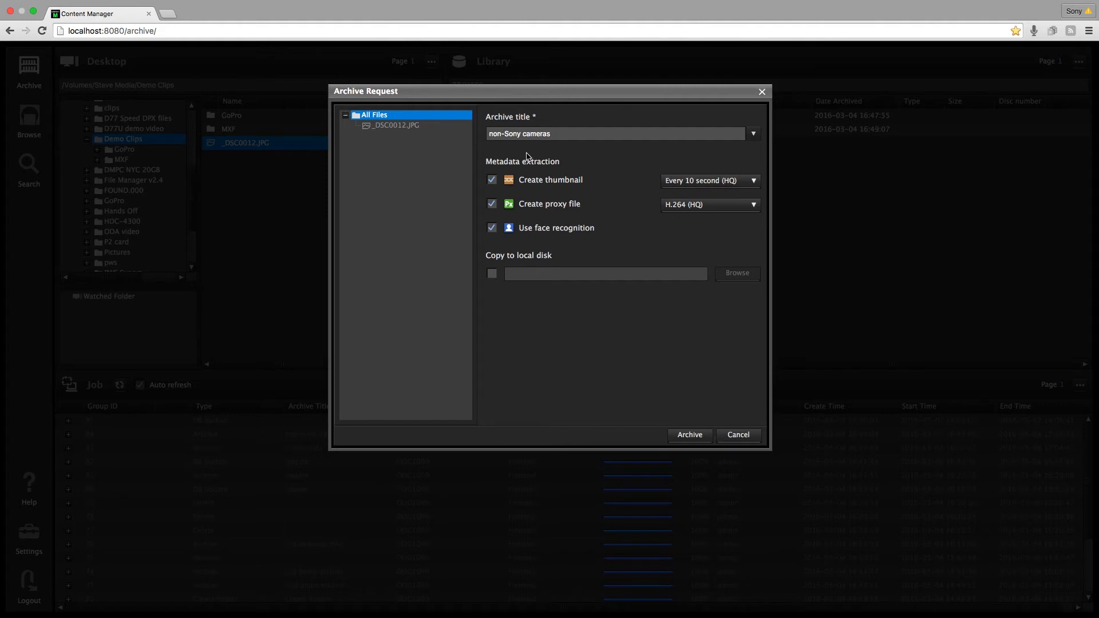
drag(559, 137, 420, 135)
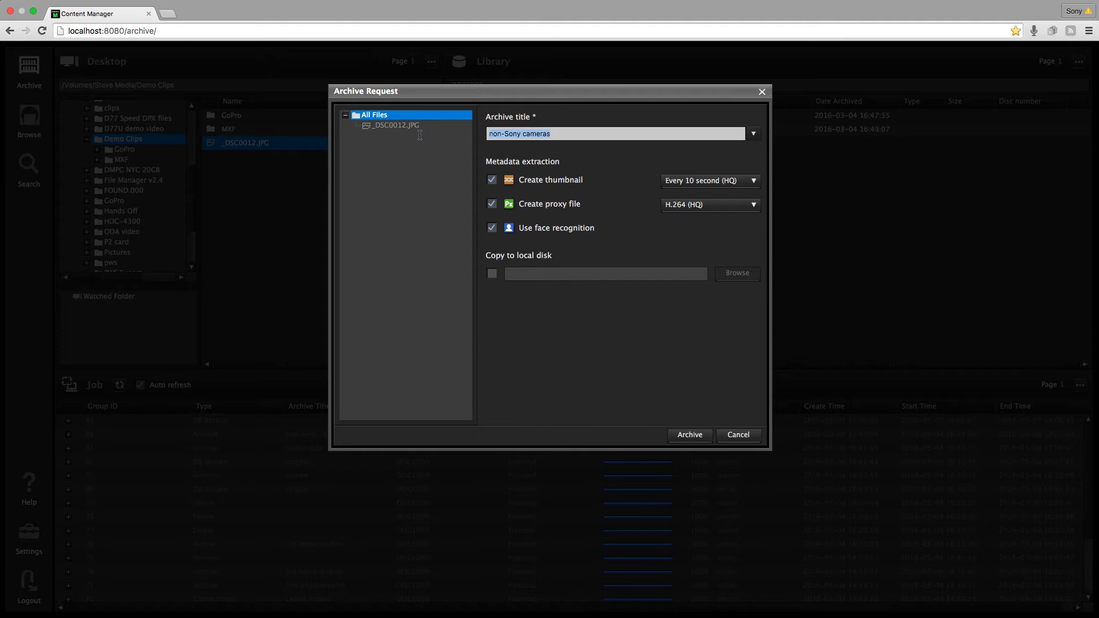
text(singel fiile example)
click(689, 437)
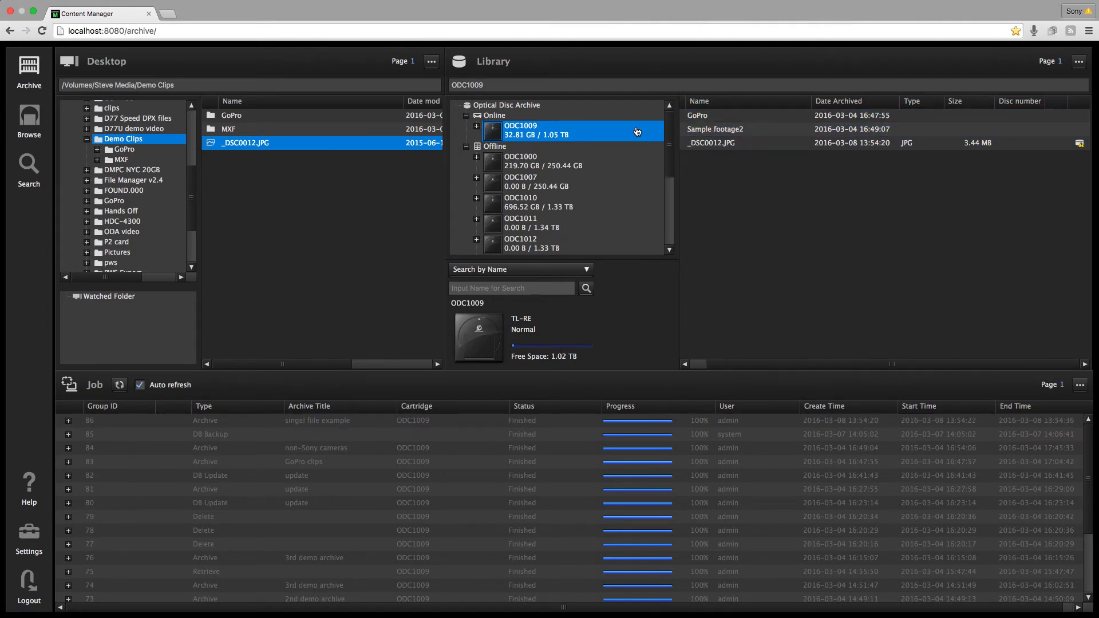
click(477, 127)
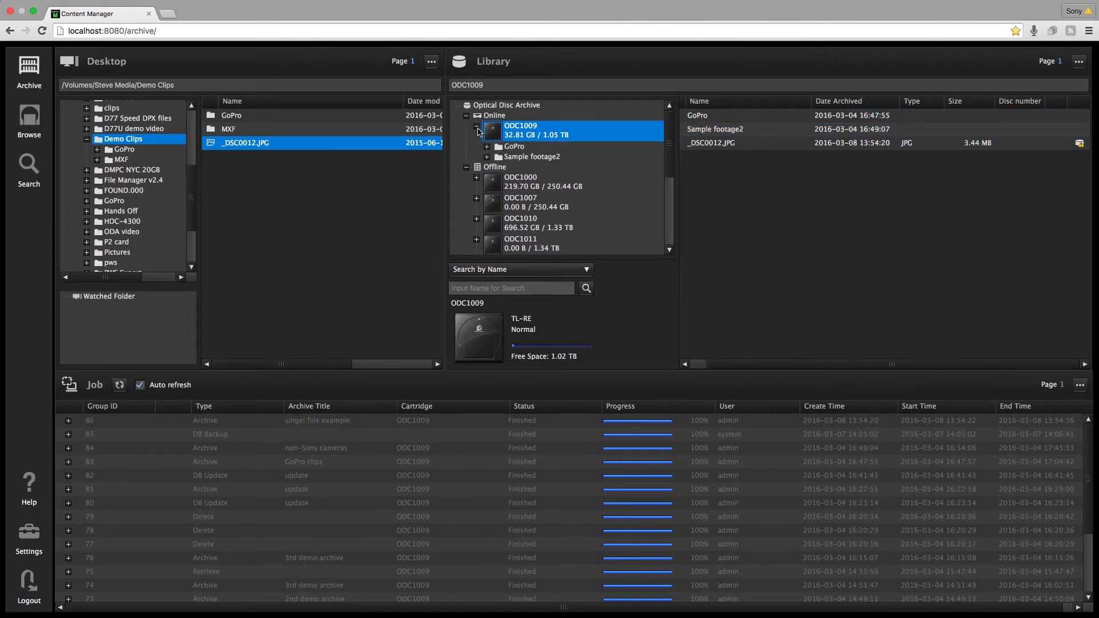
click(786, 203)
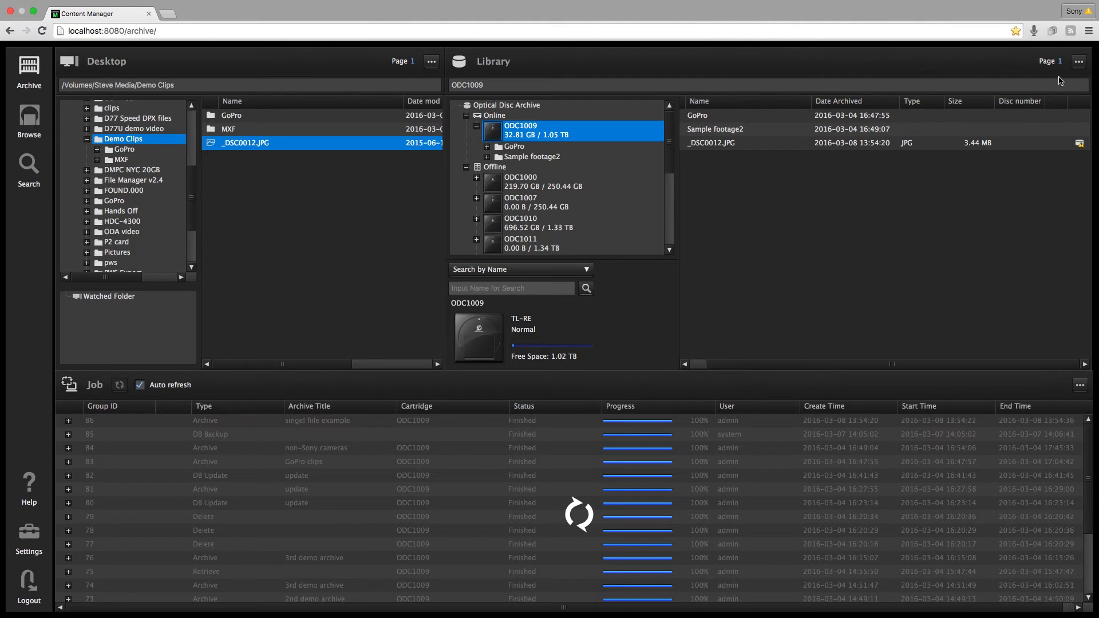
- Create a folder named GOPro2 on cartridge ODC1009 in the library
click(1079, 63)
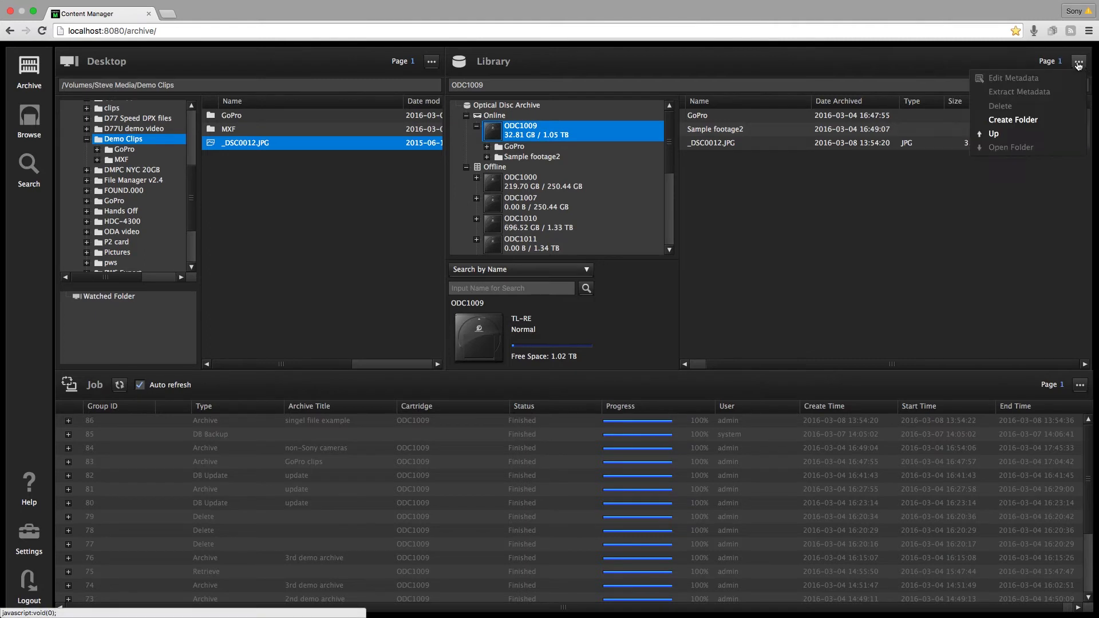
click(1037, 122)
text(GOPro2)
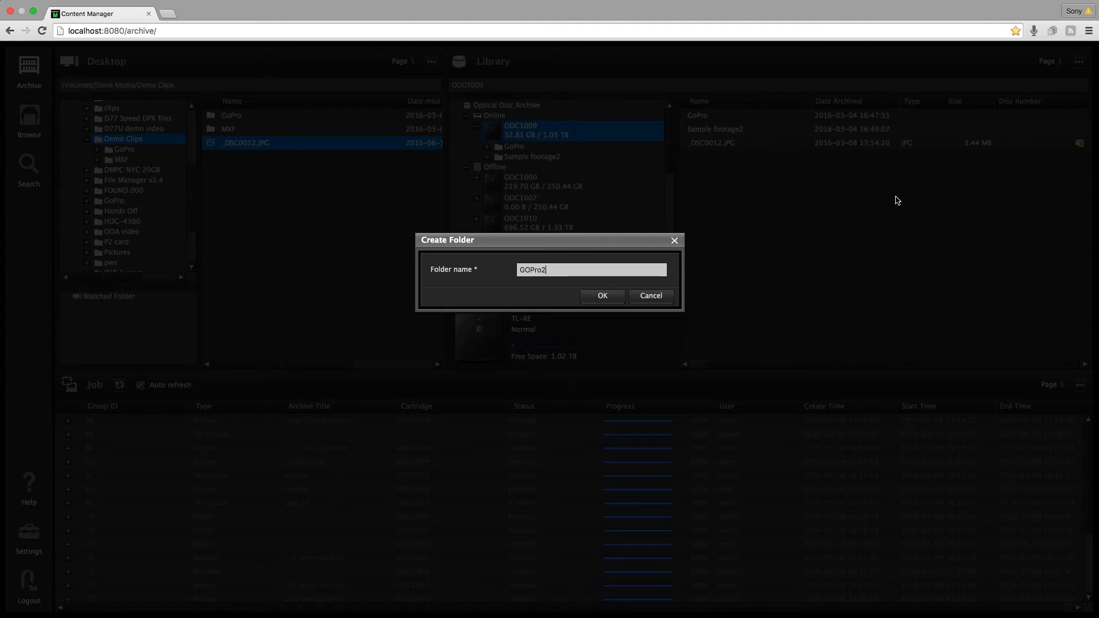
click(593, 296)
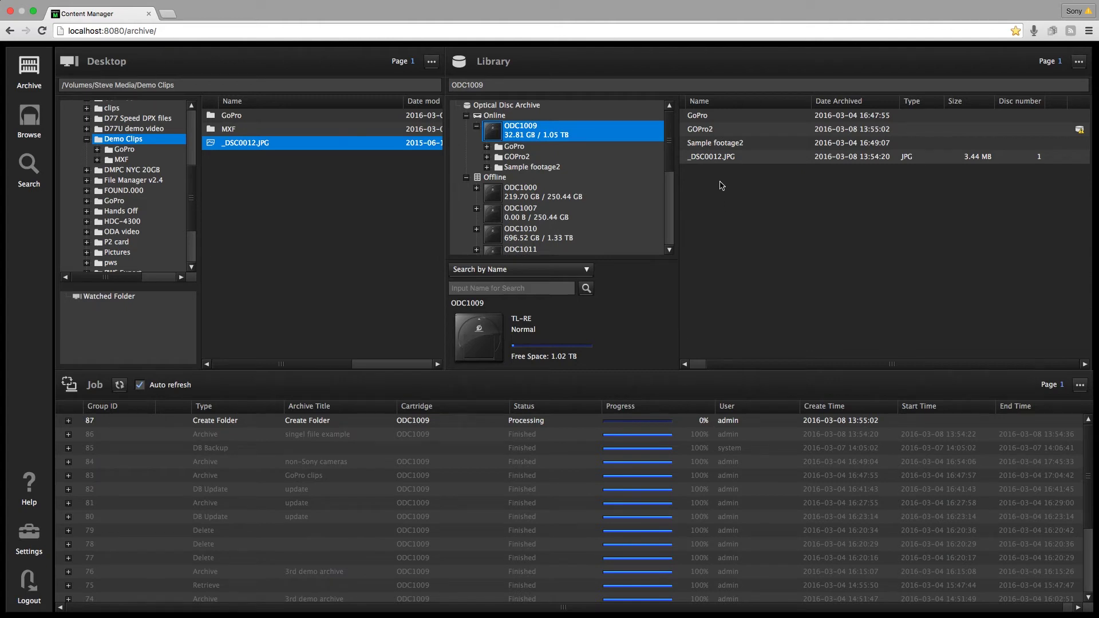
- Archive the GoPro folder from Demo Clips into the cartridge's GOPro2 folder with the archive title "GoPro example"
click(523, 159)
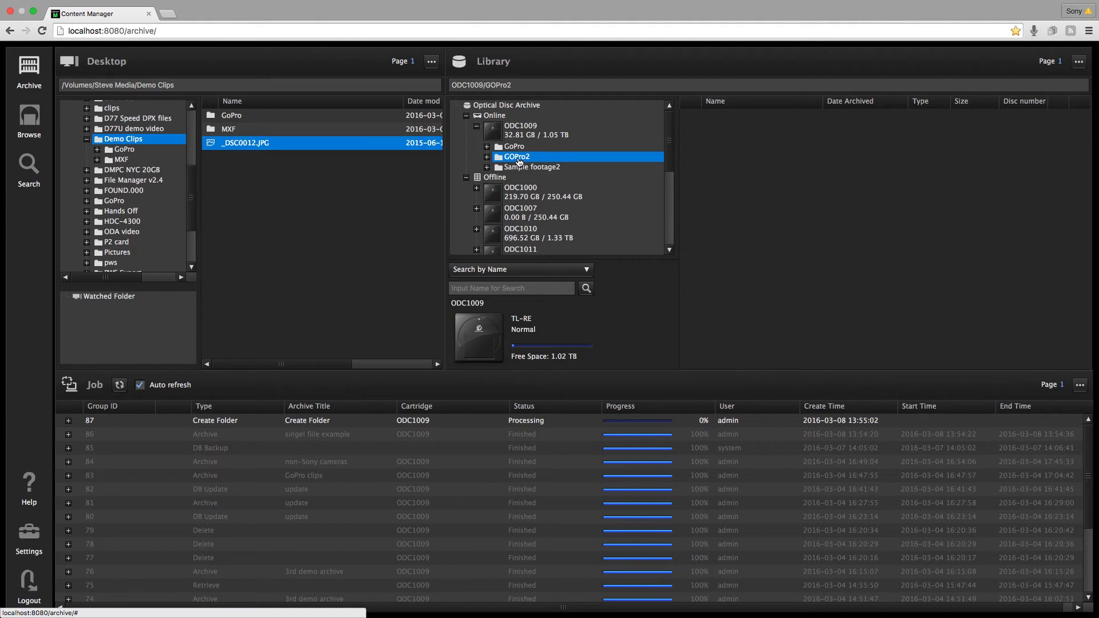
click(122, 154)
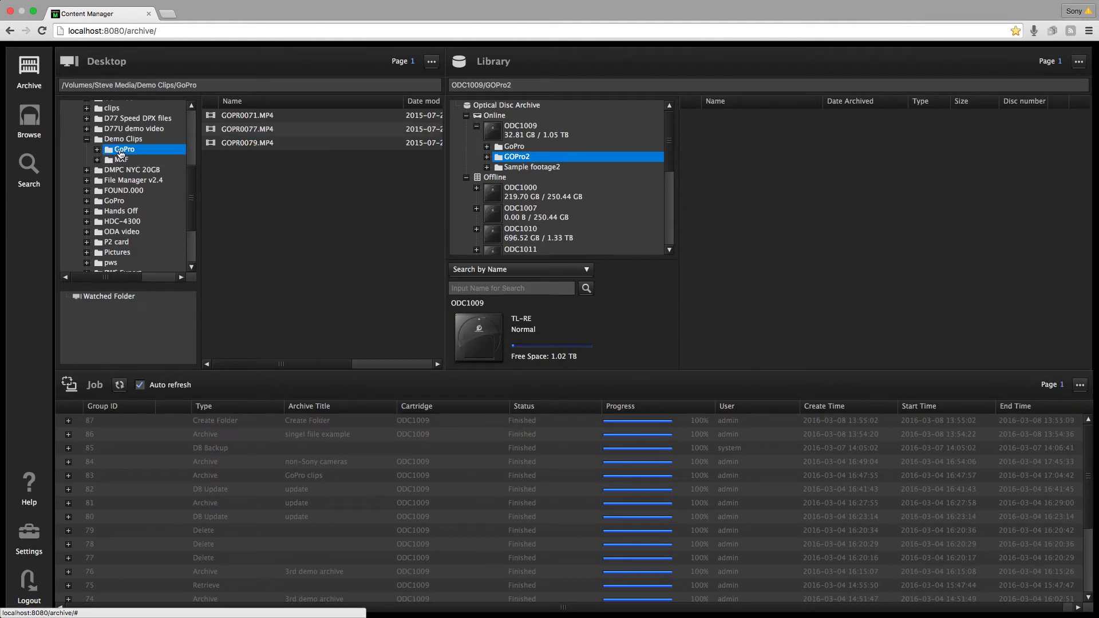
drag(156, 152, 842, 202)
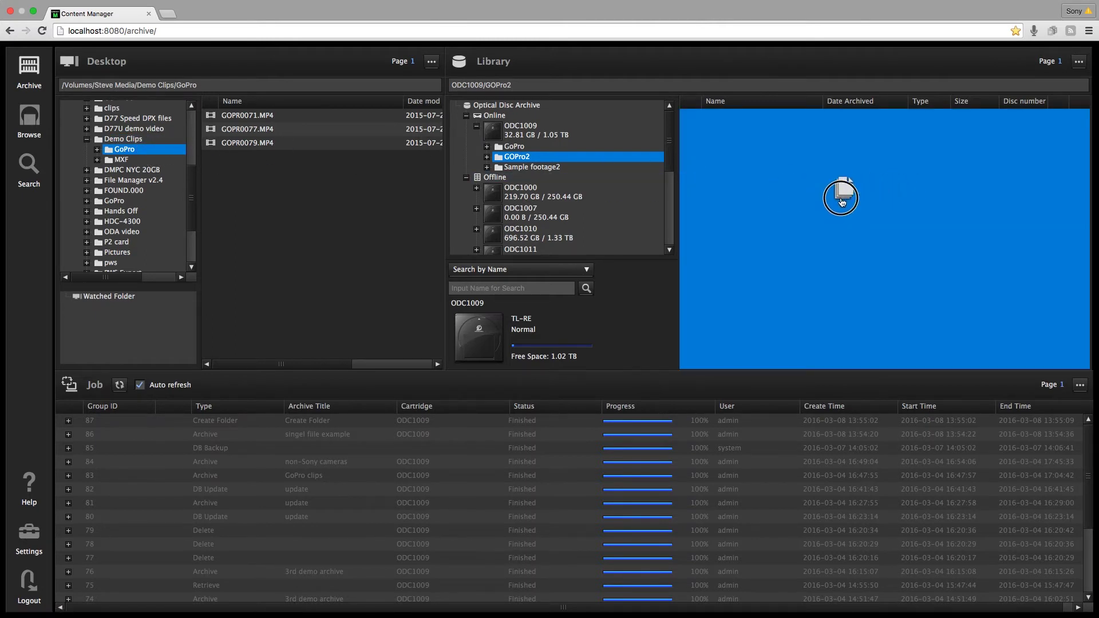
drag(842, 201, 843, 202)
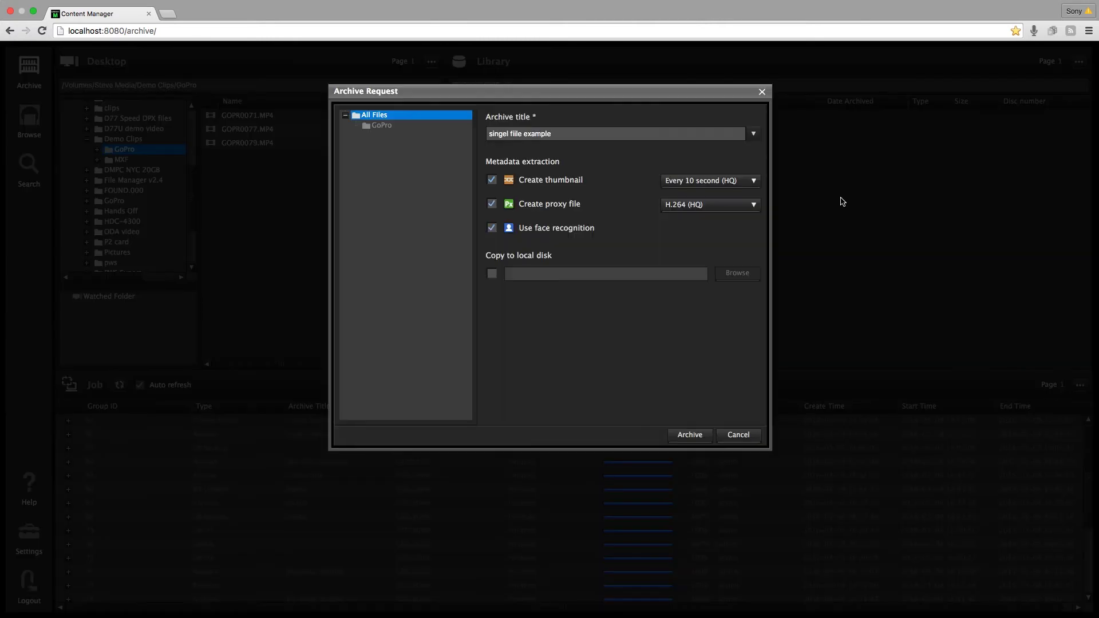
click(524, 135)
key(BackSpace)
key(BackSpace)
key(BackSpace)
key(BackSpace)
key(BackSpace)
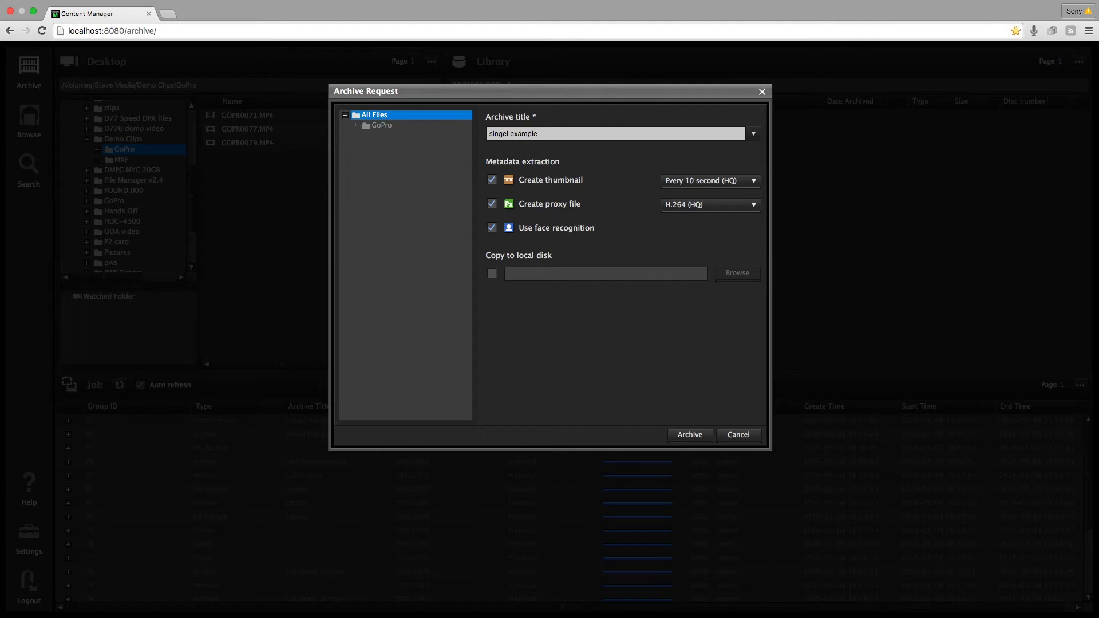
key(BackSpace)
key(BackSpace)
key(BackSpace)
key(BackSpace)
key(BackSpace)
key(BackSpace)
key(BackSpace)
text(GoPro)
click(697, 436)
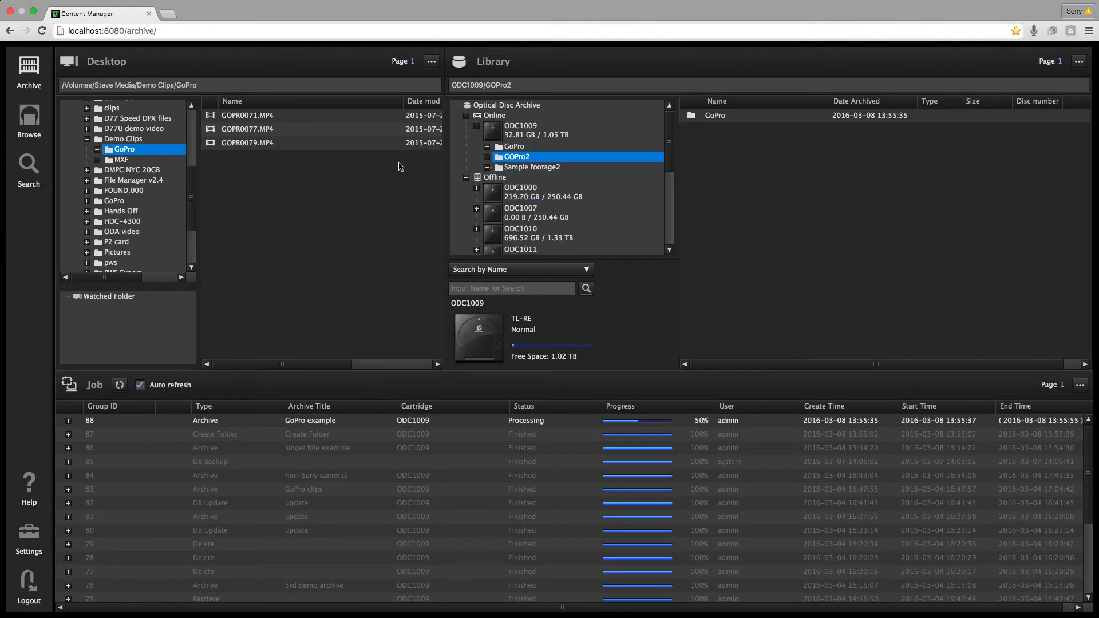
- Open the desktop placeholder and add the MXF and GoPro folders from Demo Clips to it
click(432, 64)
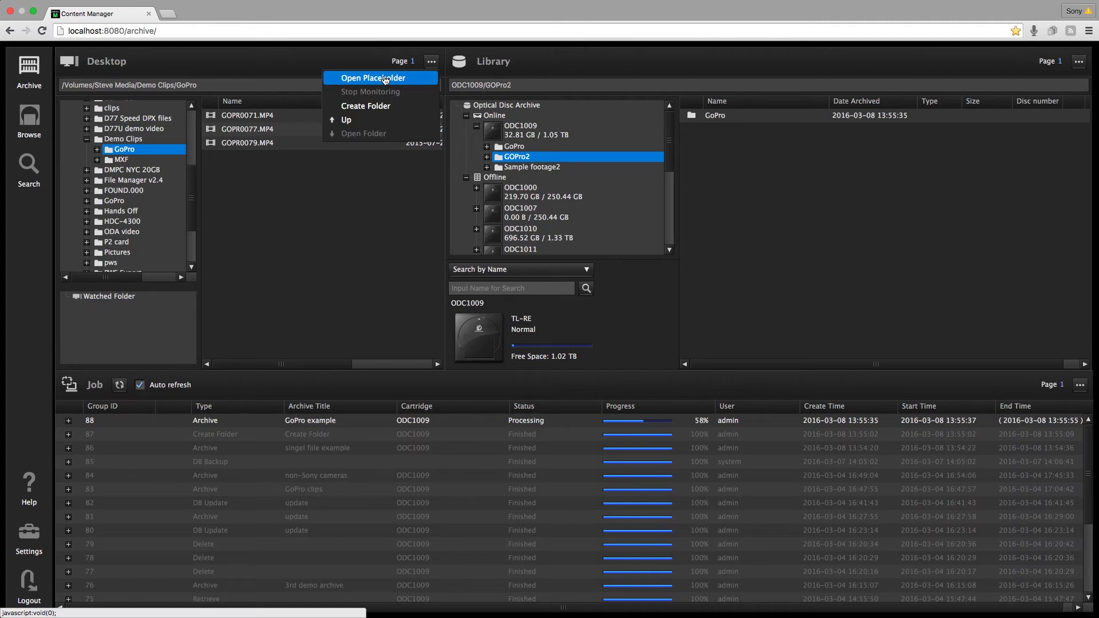
click(385, 79)
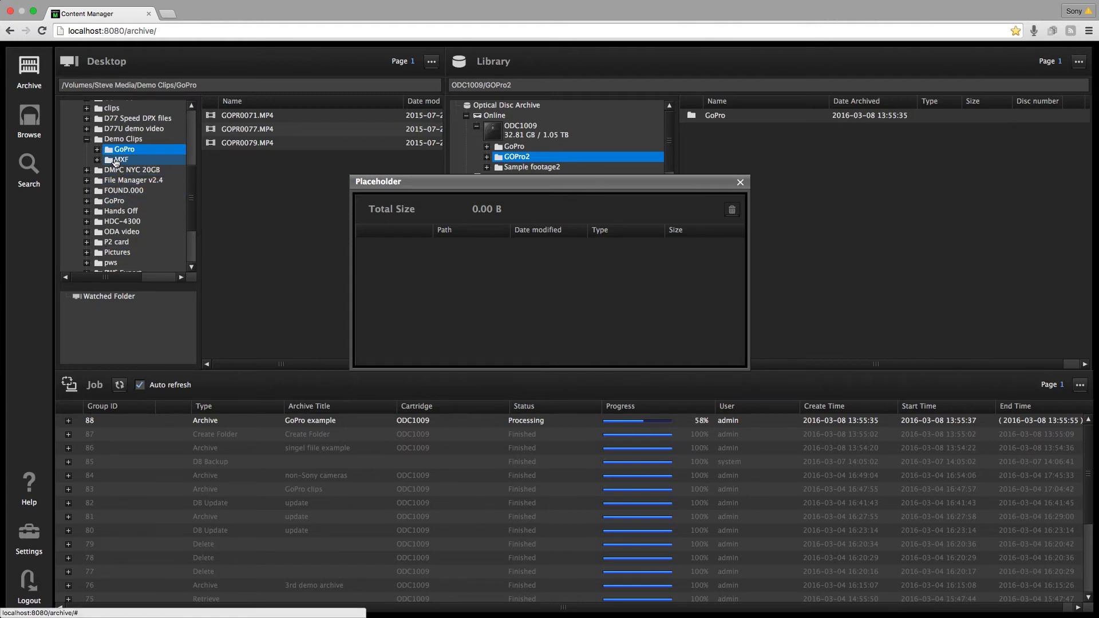
click(154, 161)
drag(123, 162, 433, 287)
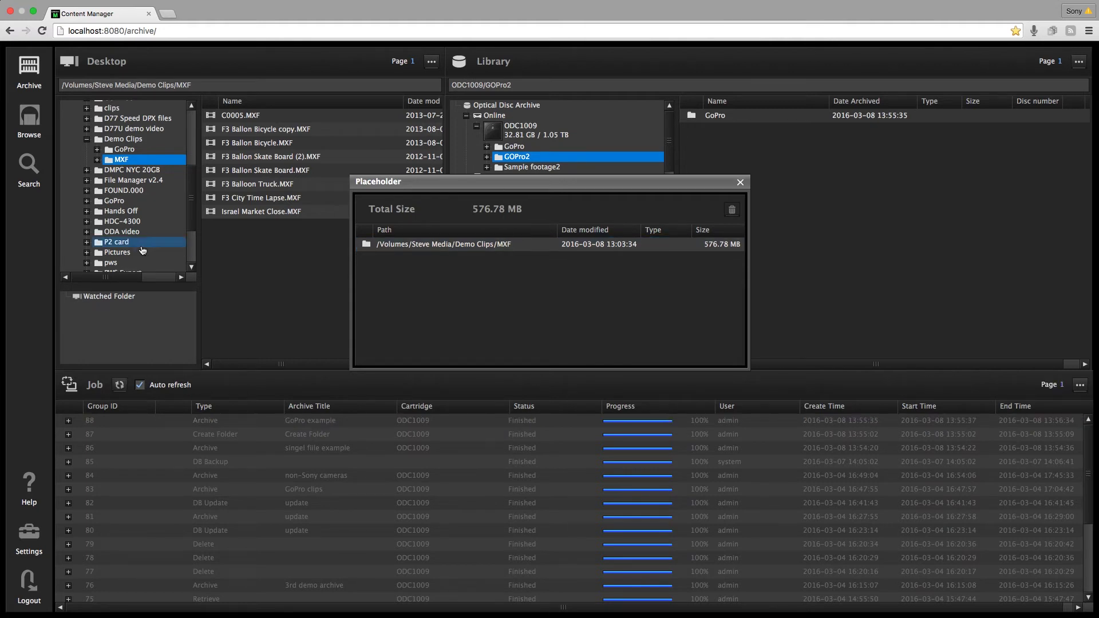
click(106, 152)
drag(106, 152, 506, 305)
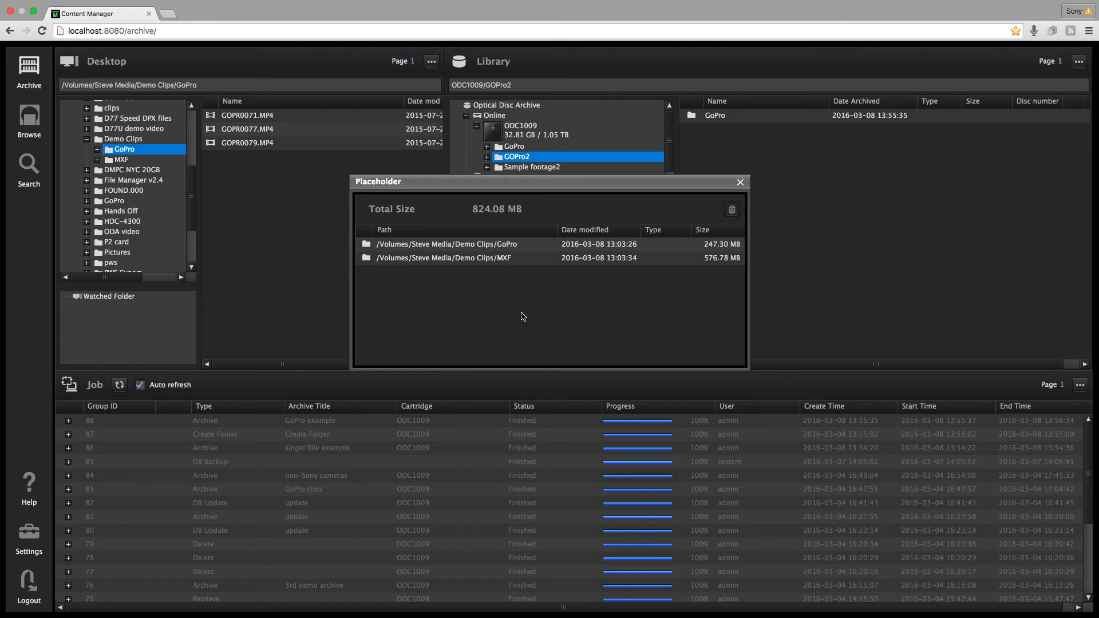
- Move the Placeholder window clear of the library's file list and select only its MXF folder entry
click(427, 260)
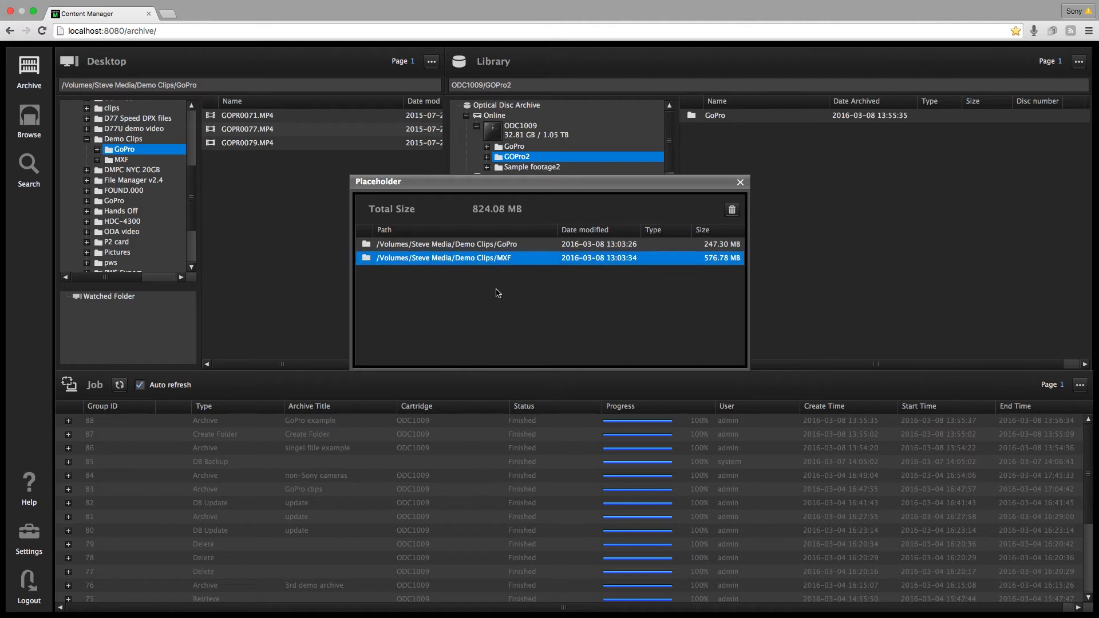
drag(633, 185, 486, 207)
shift+click(367, 267)
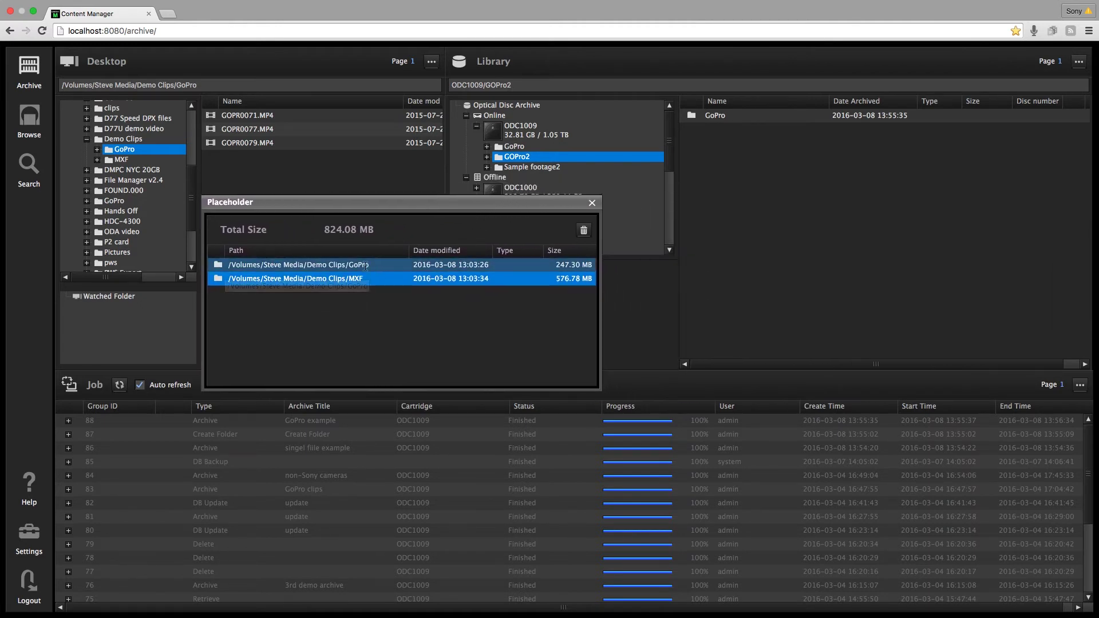
drag(367, 269, 394, 298)
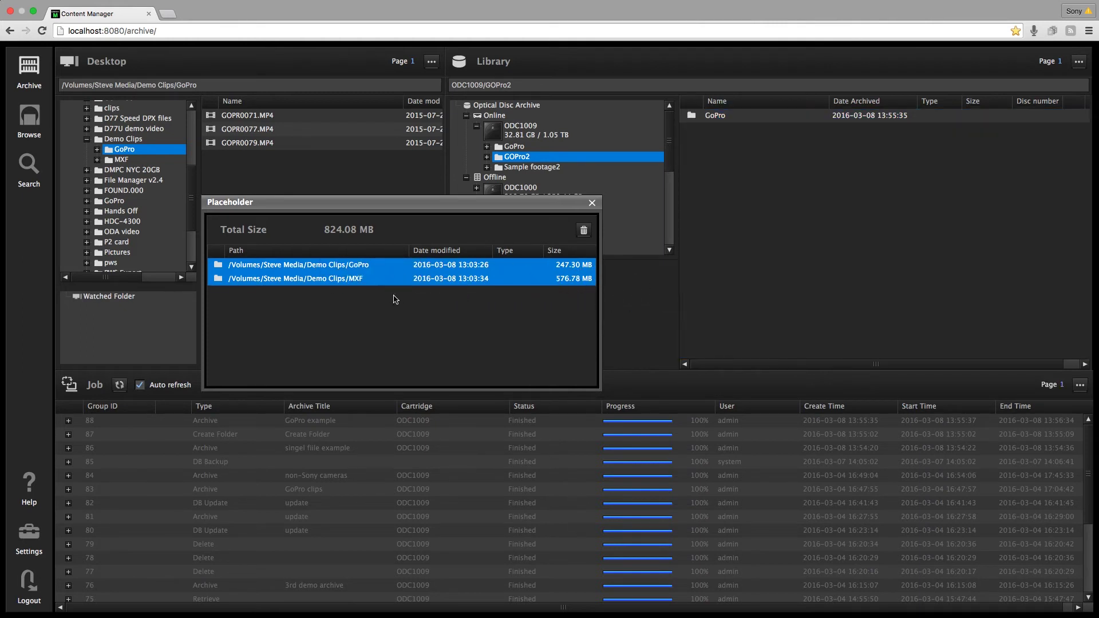
click(349, 284)
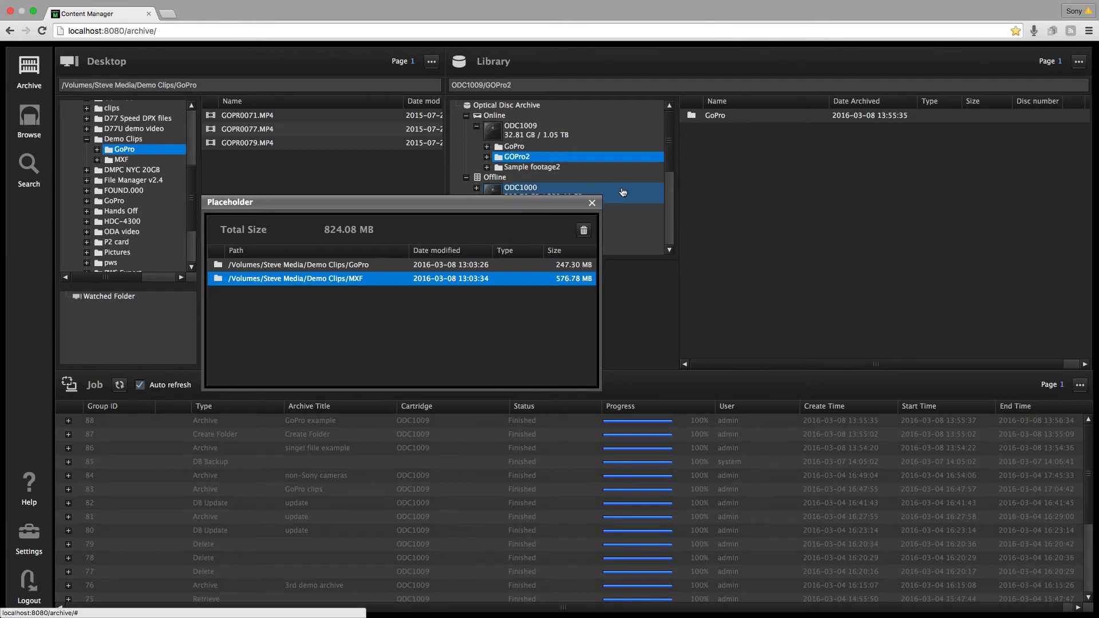
- Create a folder named "Placeholder example" at the root of cartridge ODC1009
click(527, 171)
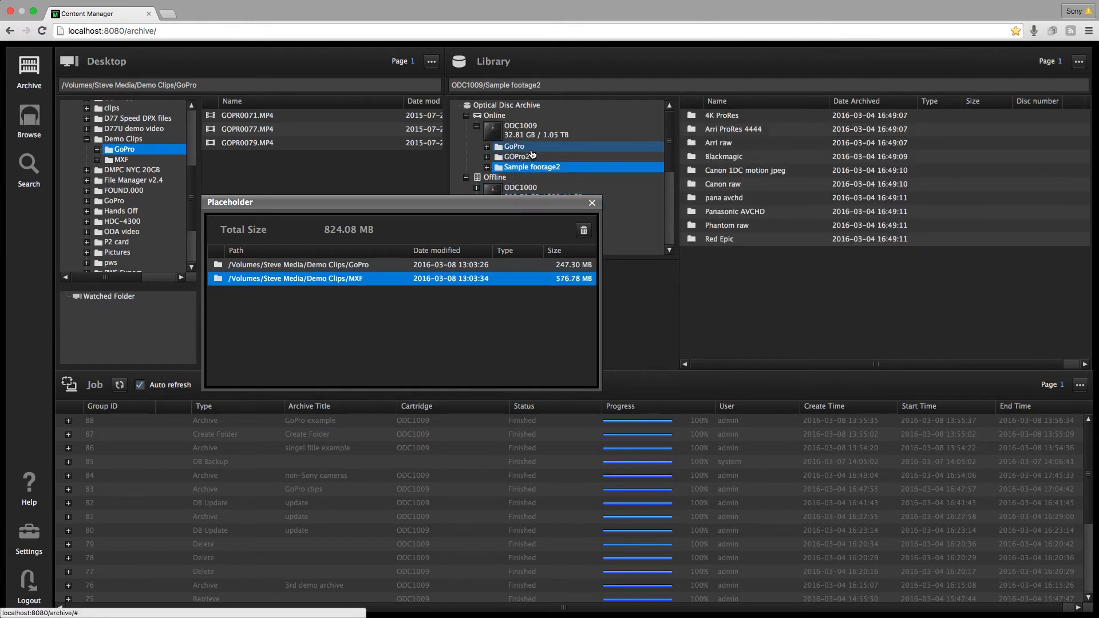
click(524, 136)
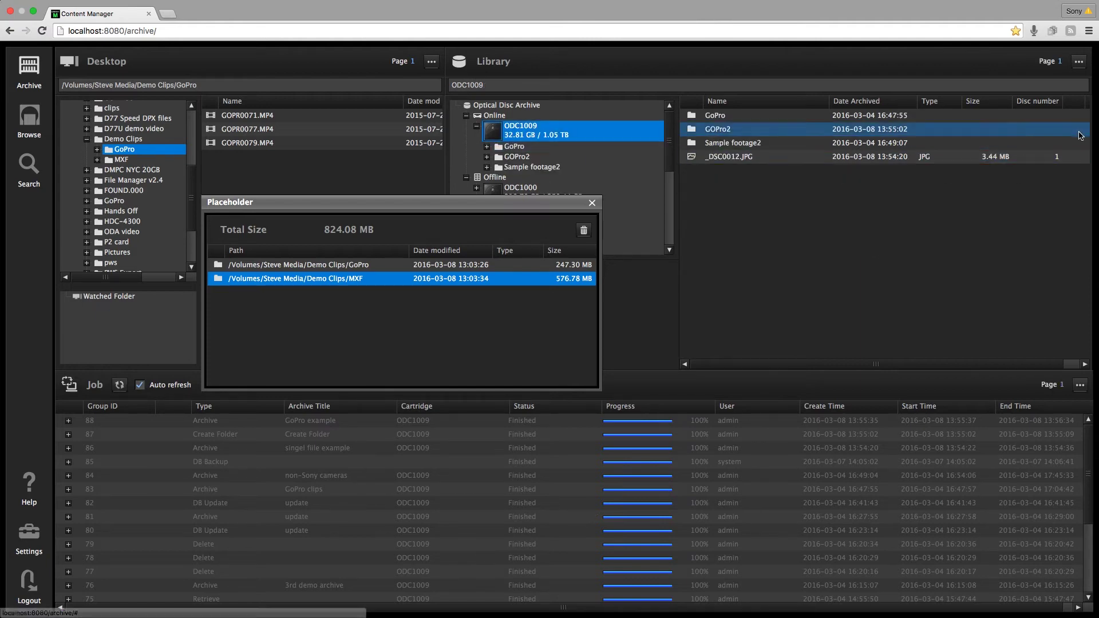
click(1080, 63)
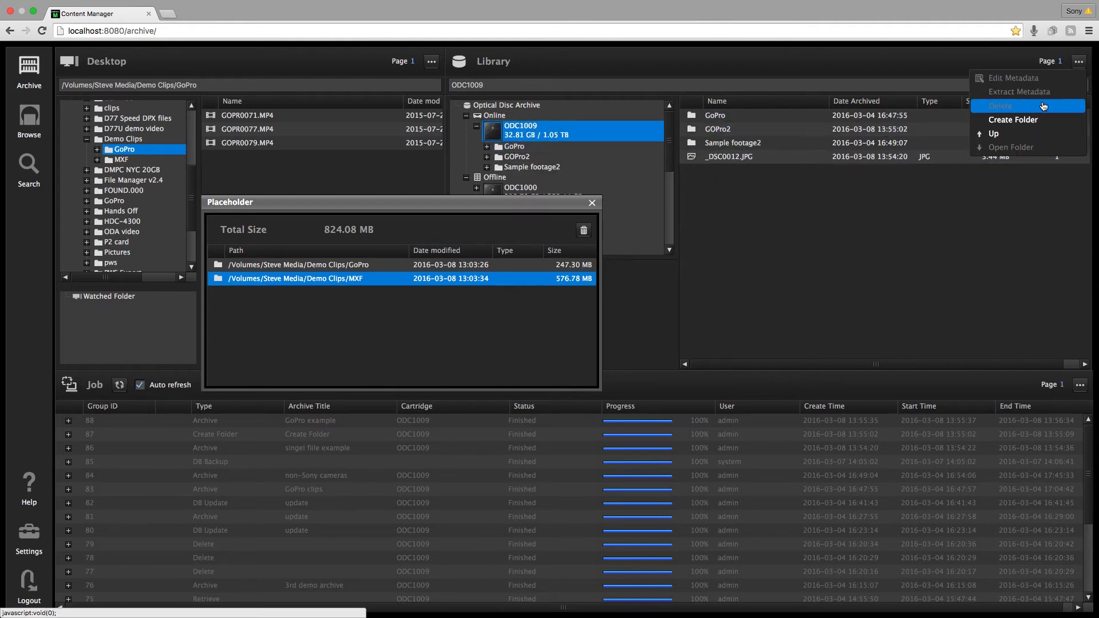
click(1032, 118)
text(Placeholder example)
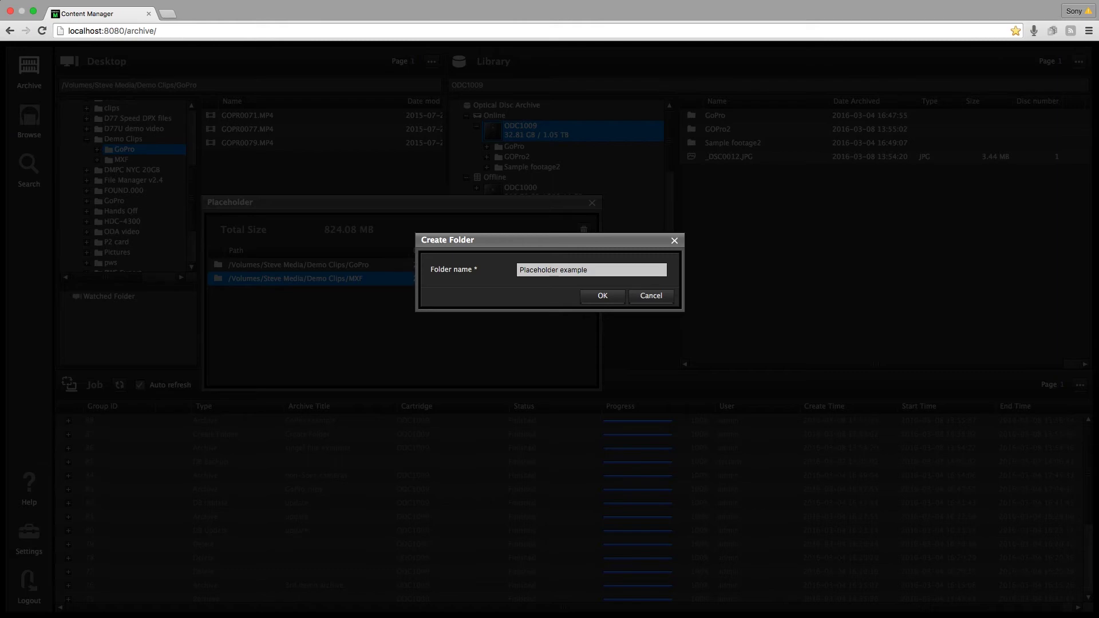
click(595, 297)
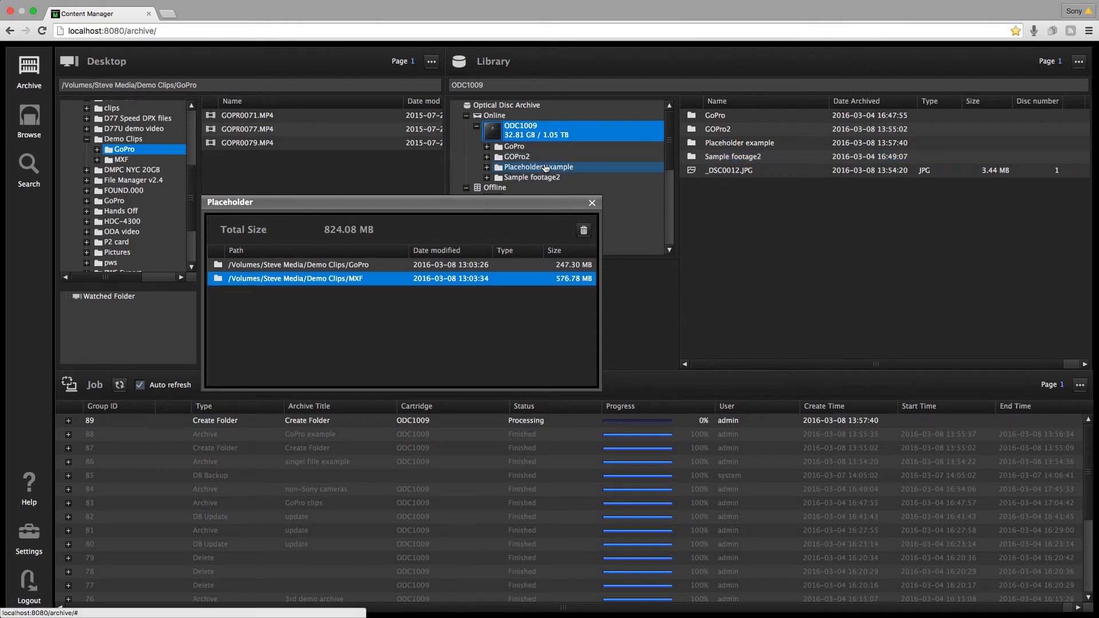
- Archive the placeholder's MXF folder into "Placeholder example" with the archive title "Placeholder example", and close the Placeholder window
click(539, 168)
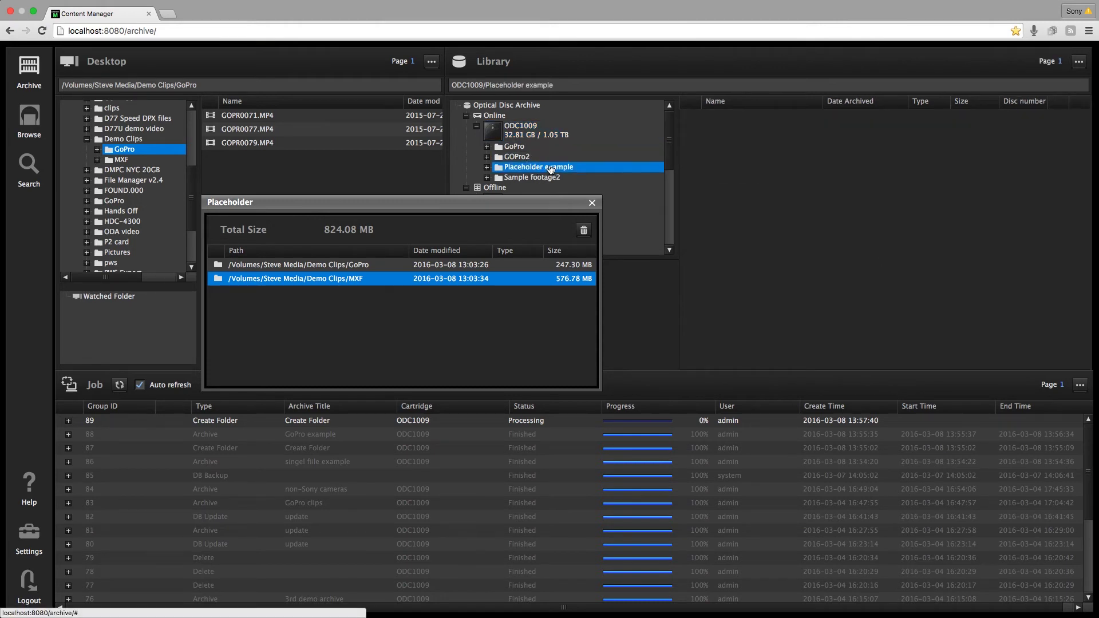
drag(310, 282, 783, 260)
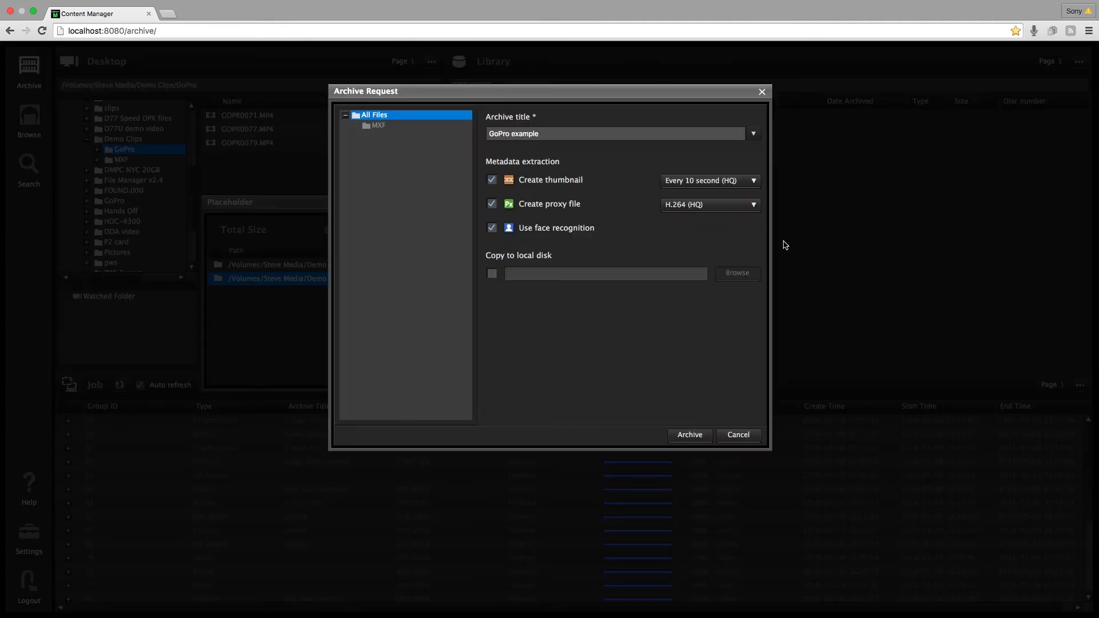
drag(510, 133, 481, 135)
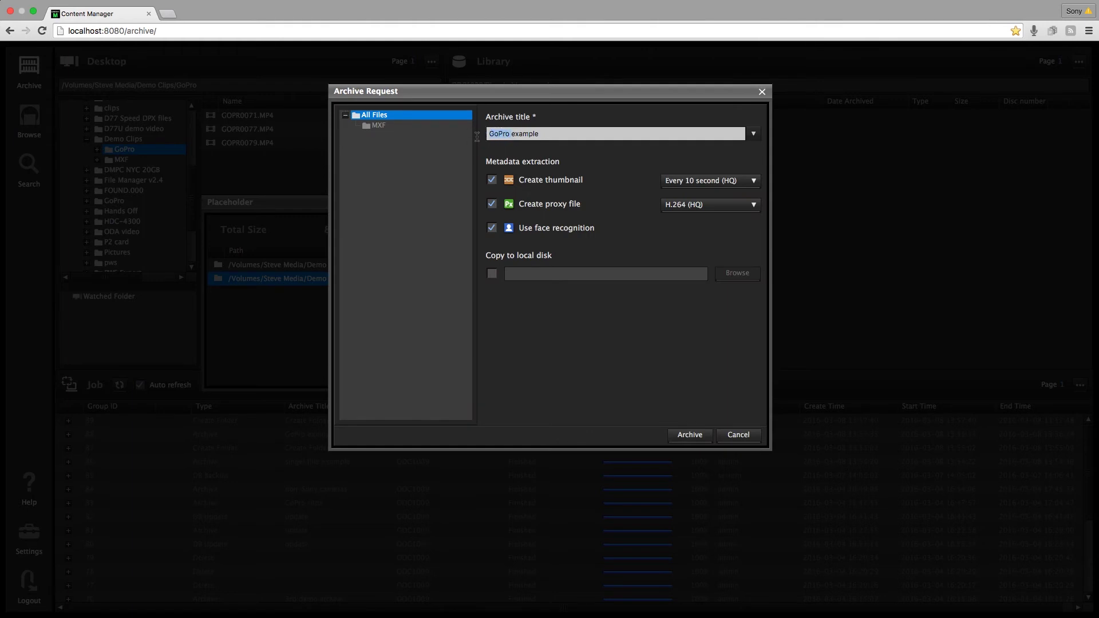
text(Placeholder)
click(686, 437)
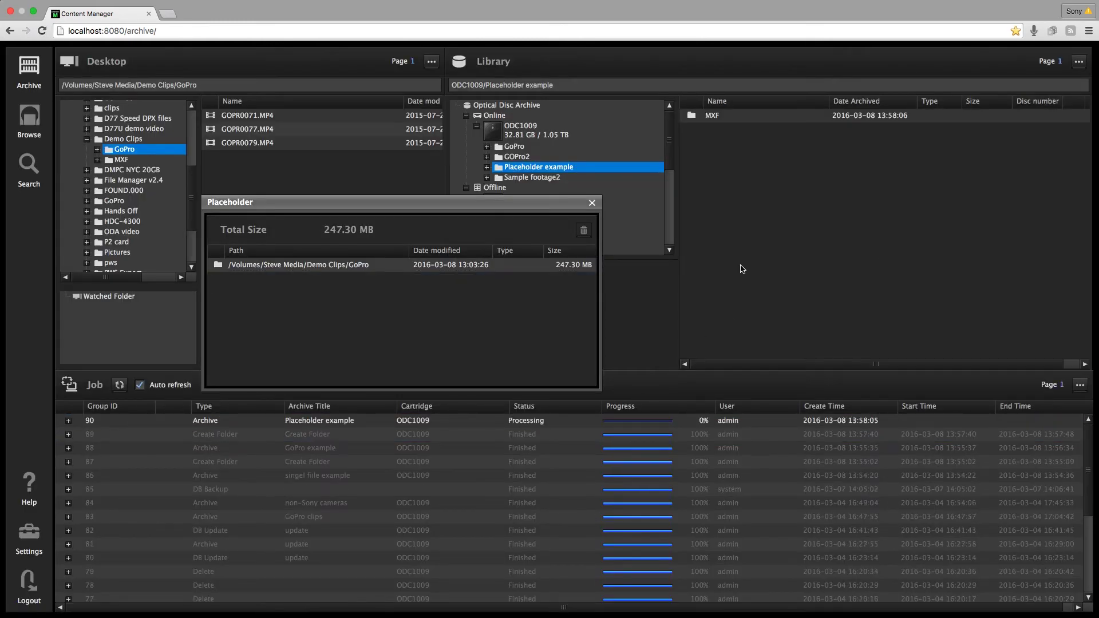
click(375, 269)
click(592, 203)
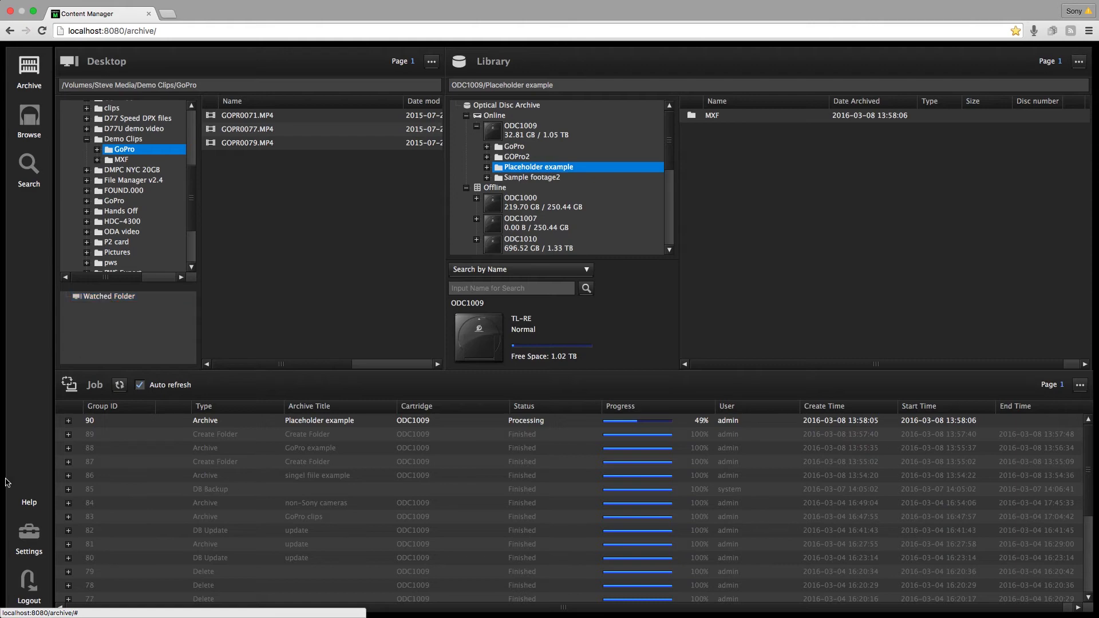
- Start adding a watched folder in the Archive settings, naming it with the owner's first name followed by "Watcher Folder"
click(32, 535)
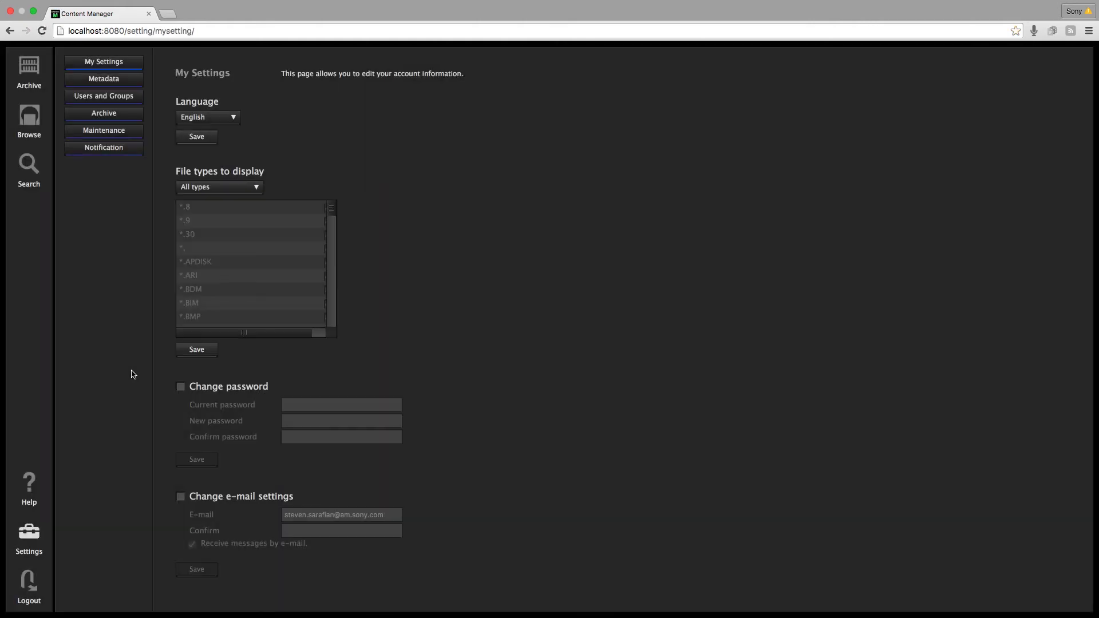
click(105, 115)
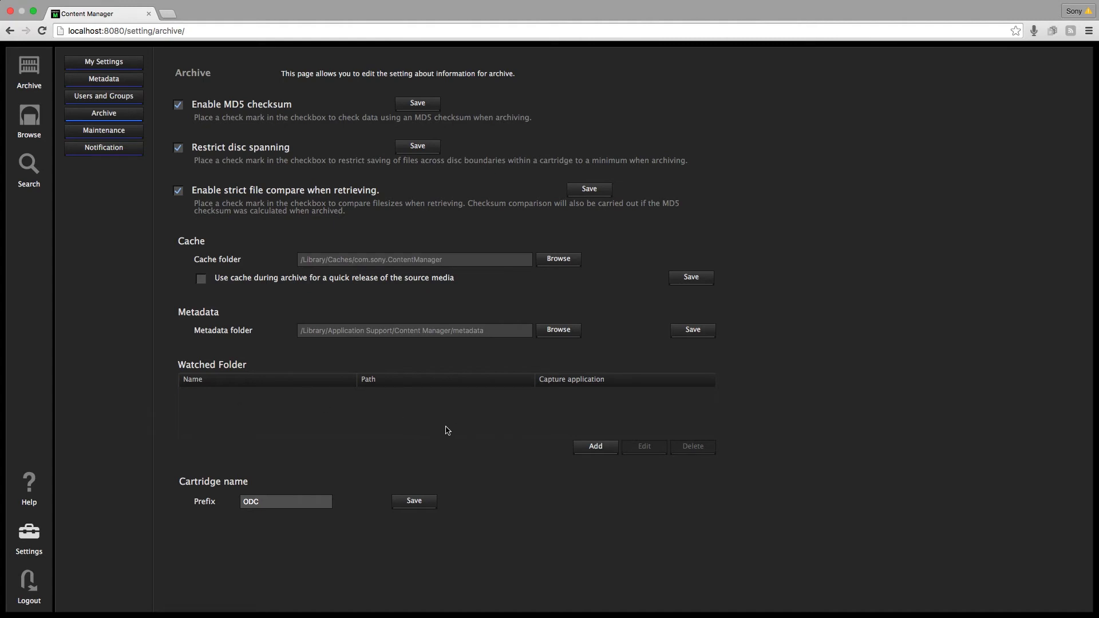
click(595, 450)
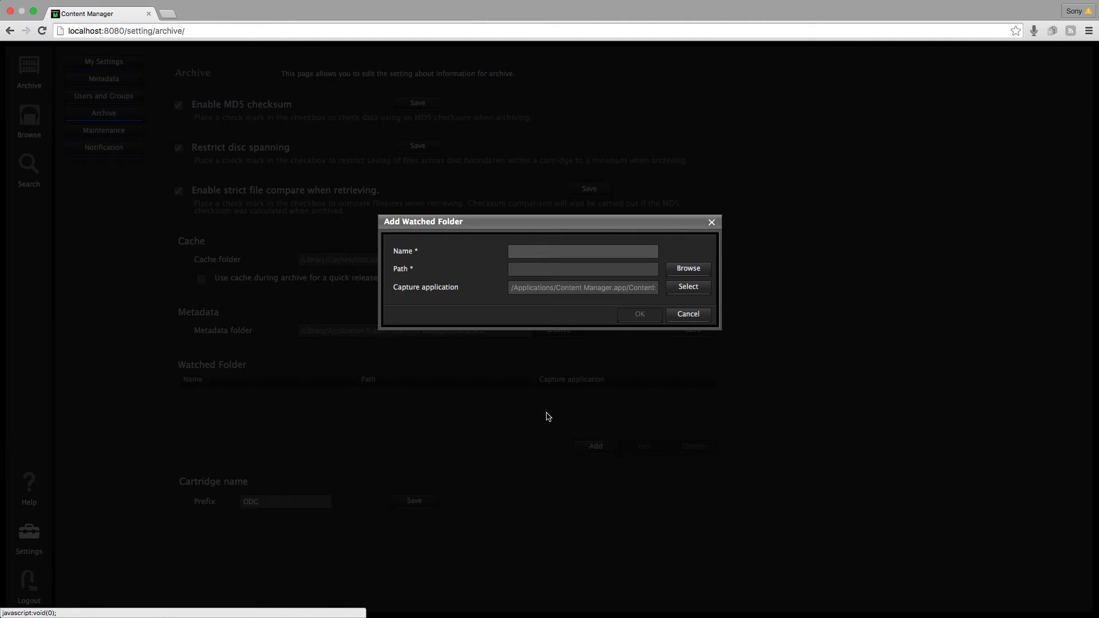
click(517, 250)
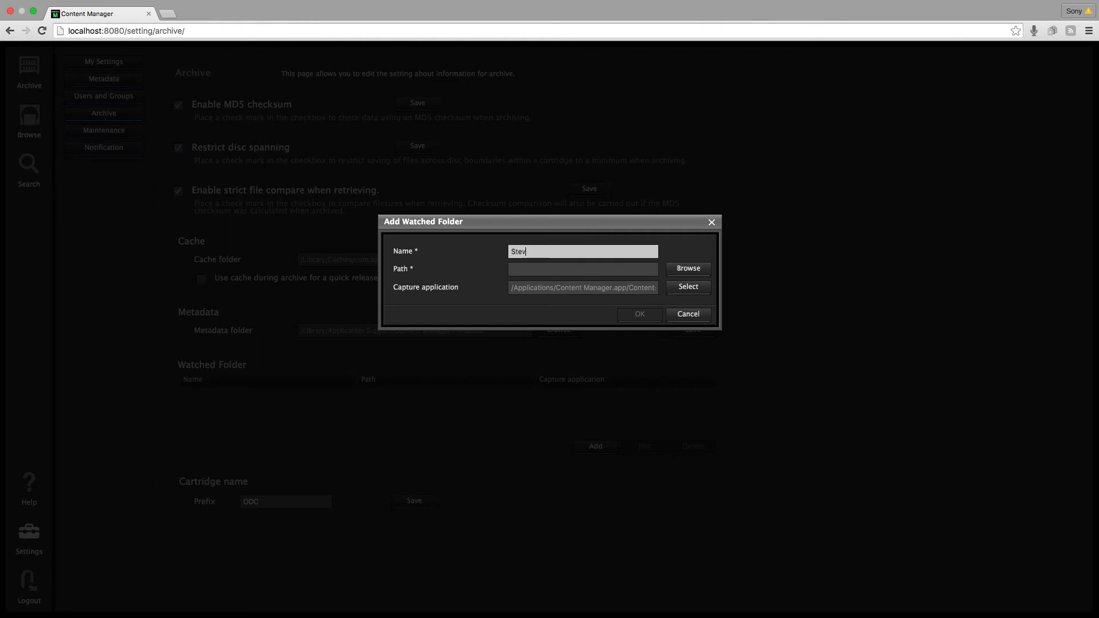
text(Steve Watcher Folder)
- Set the watched folder's path to Test Folder on the sonydemoarchive2 user's Desktop and confirm adding the watched folder
click(682, 273)
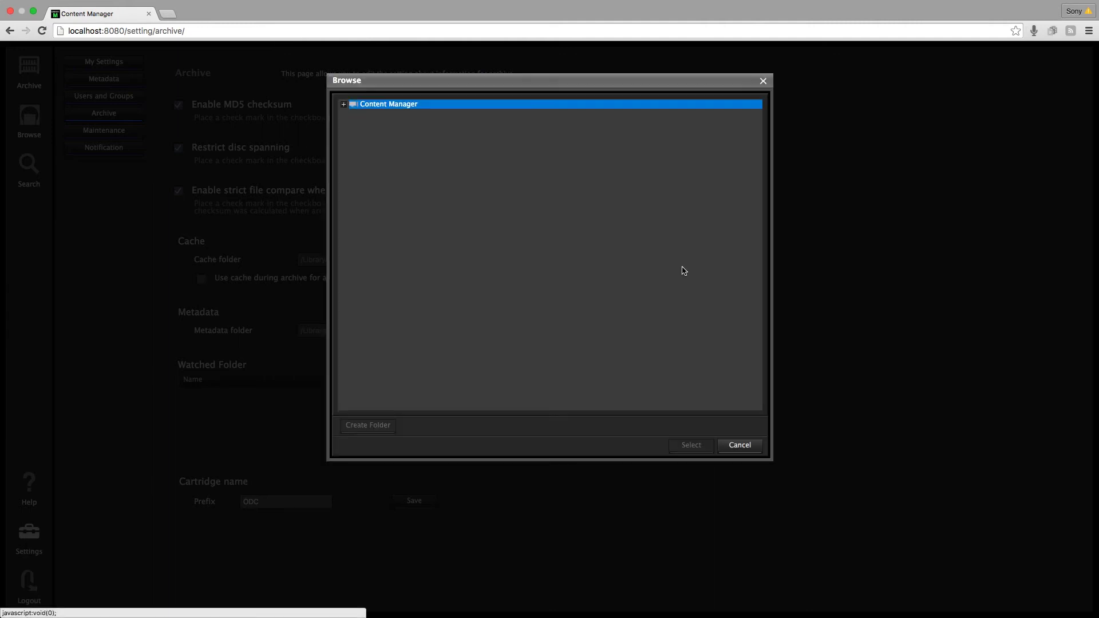
click(343, 104)
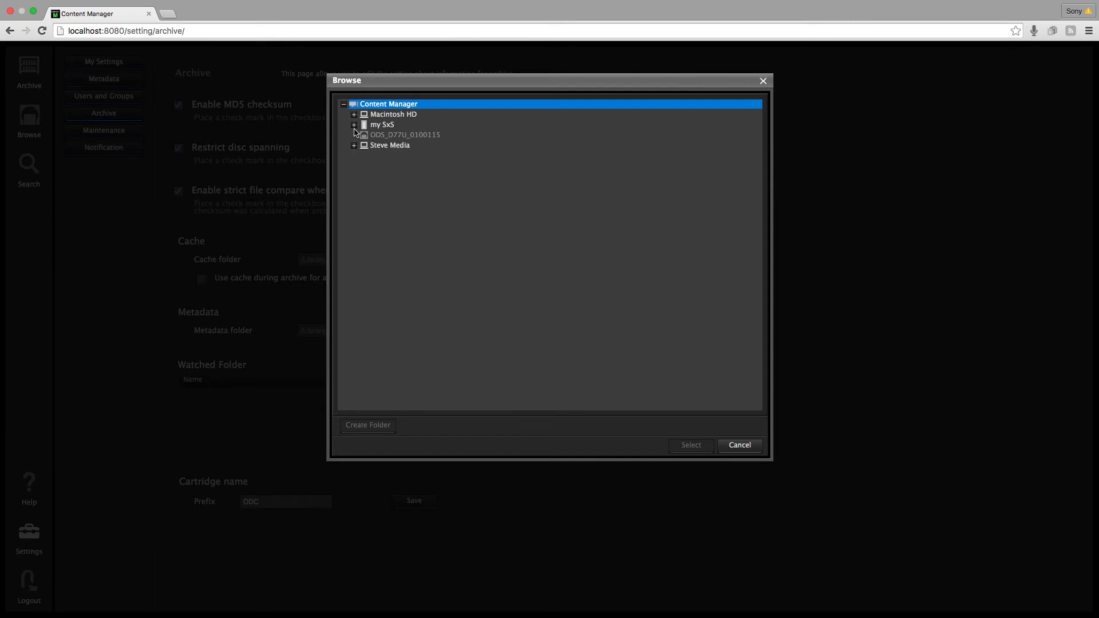
click(354, 115)
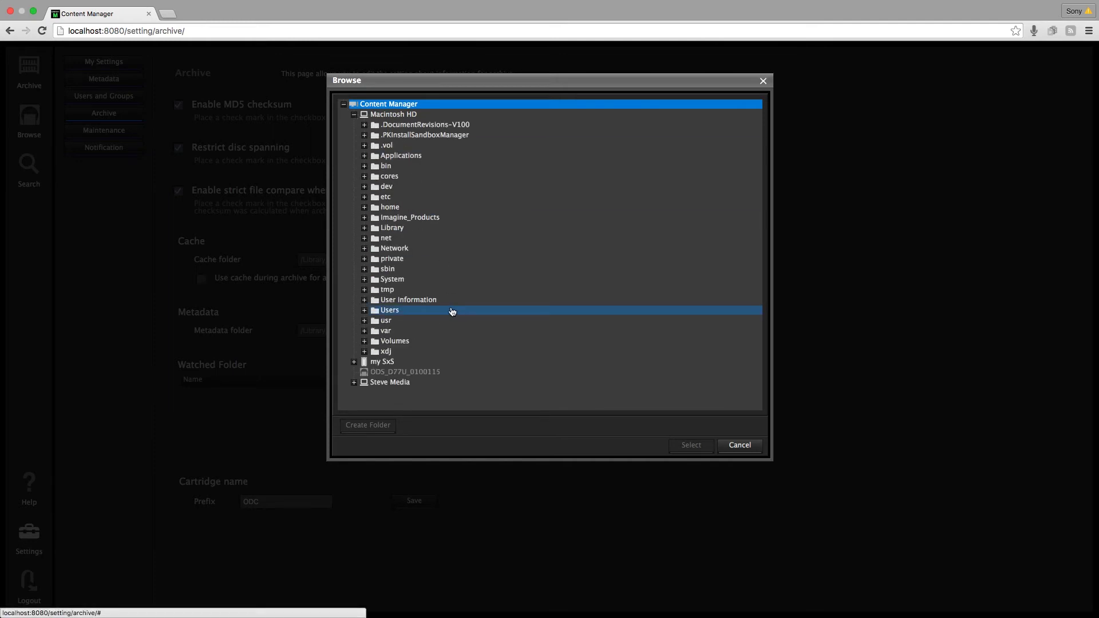
click(365, 311)
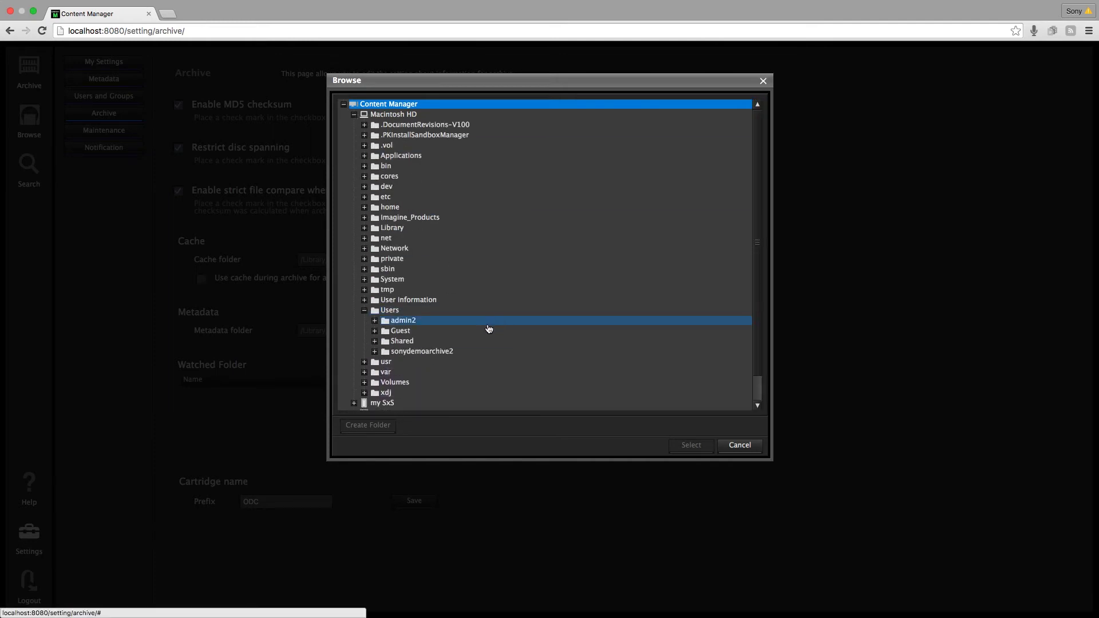
click(411, 351)
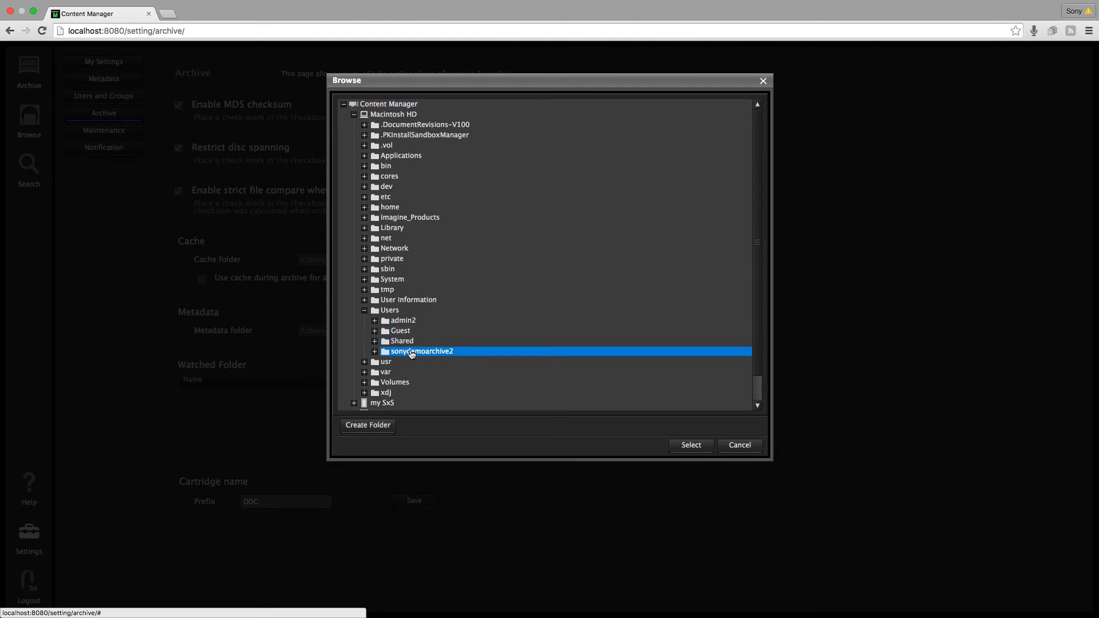
click(376, 352)
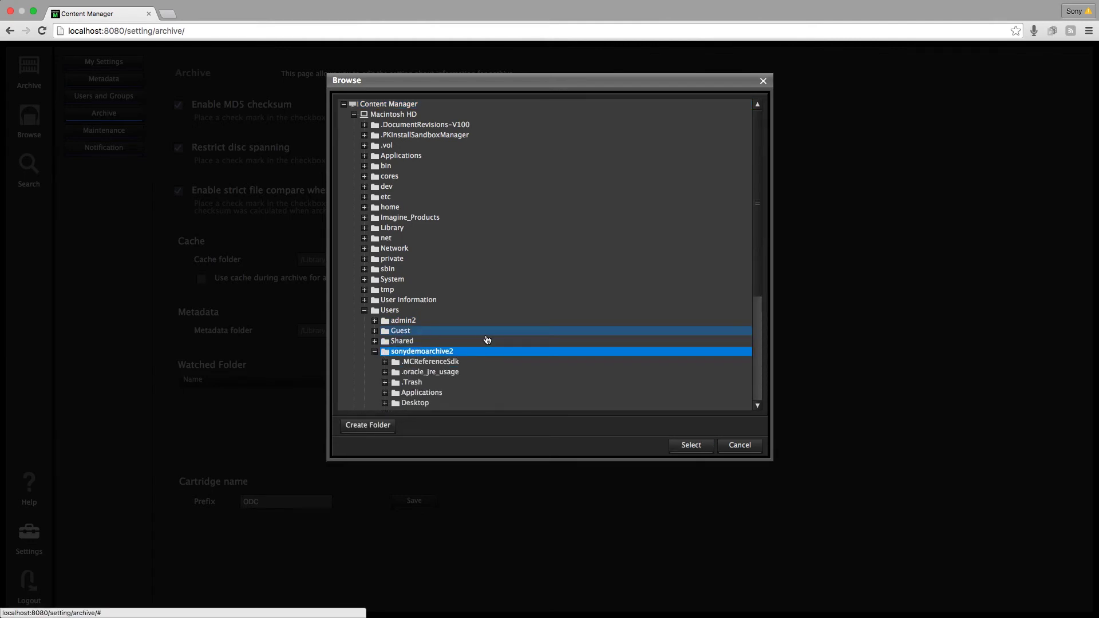
click(425, 404)
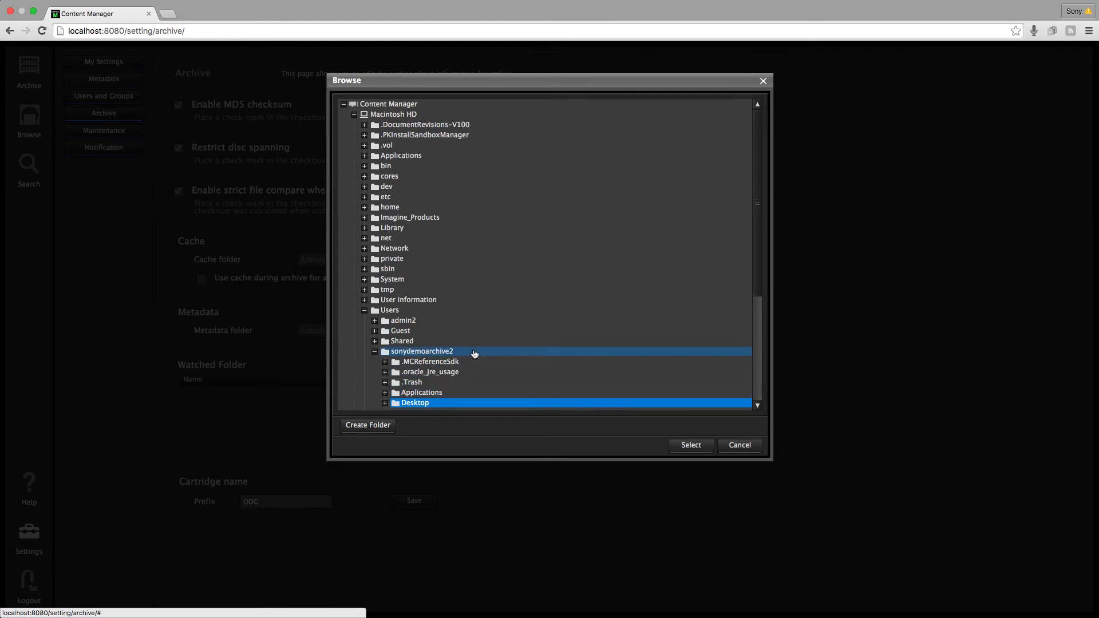
drag(755, 283, 742, 336)
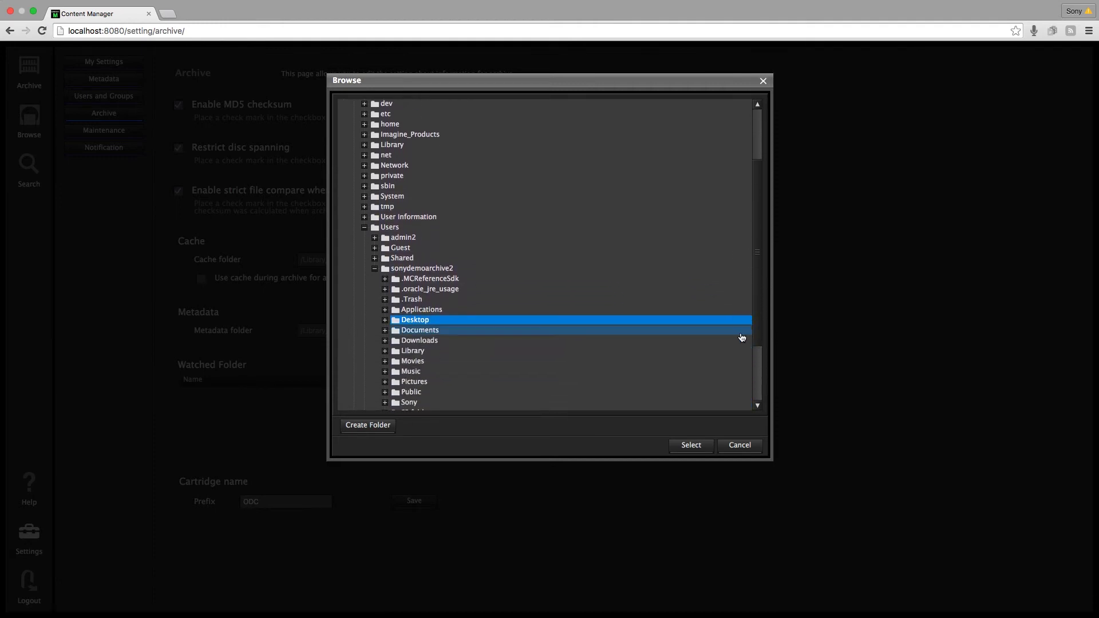
click(385, 321)
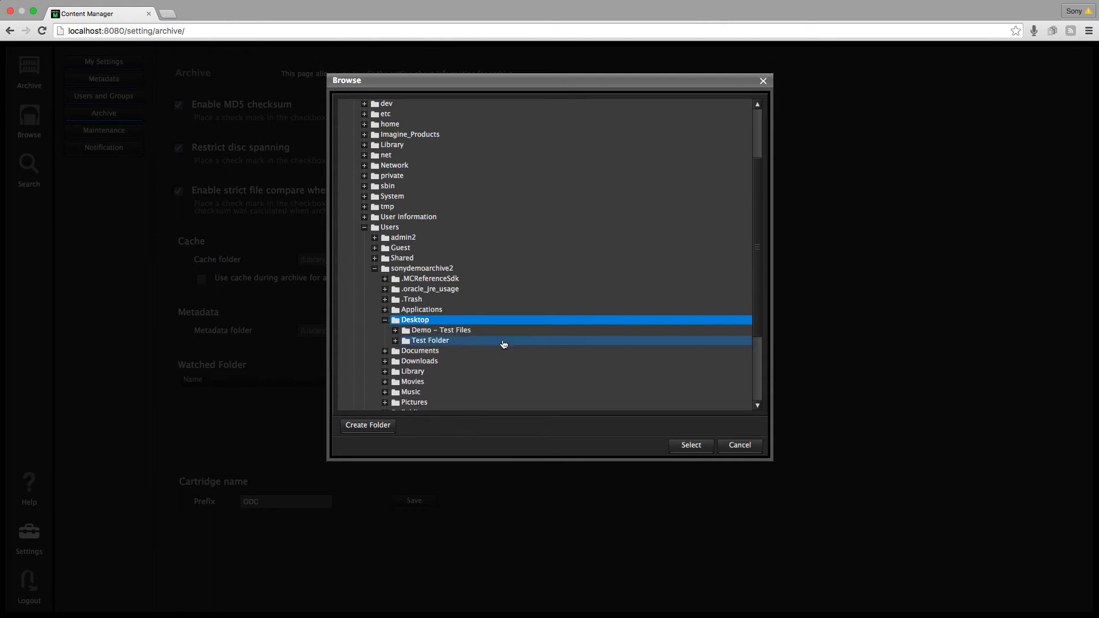
click(441, 342)
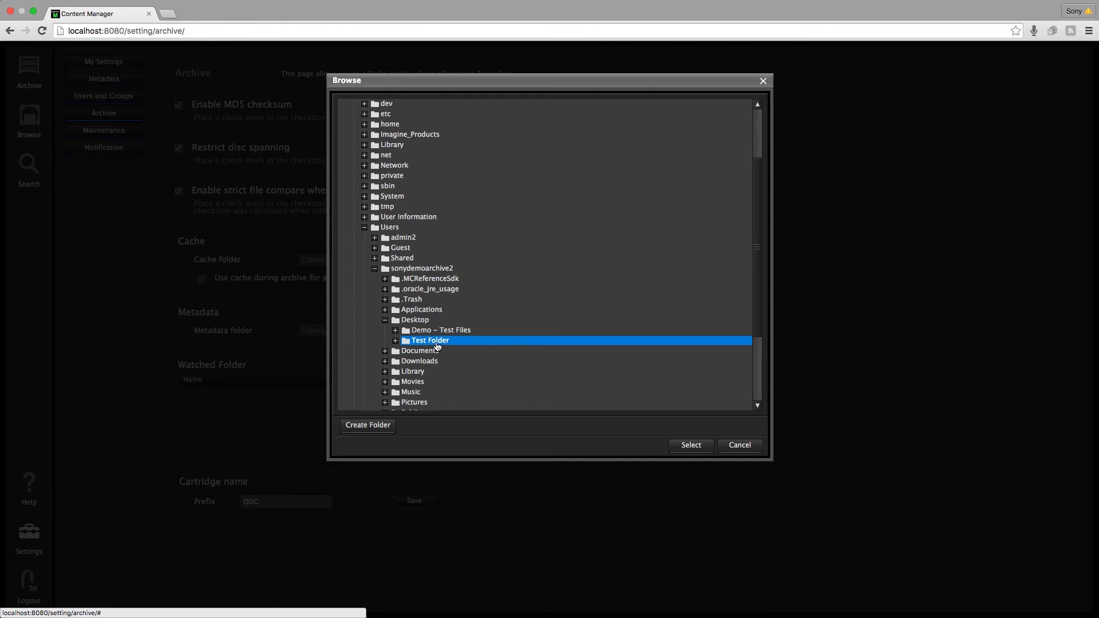
click(686, 448)
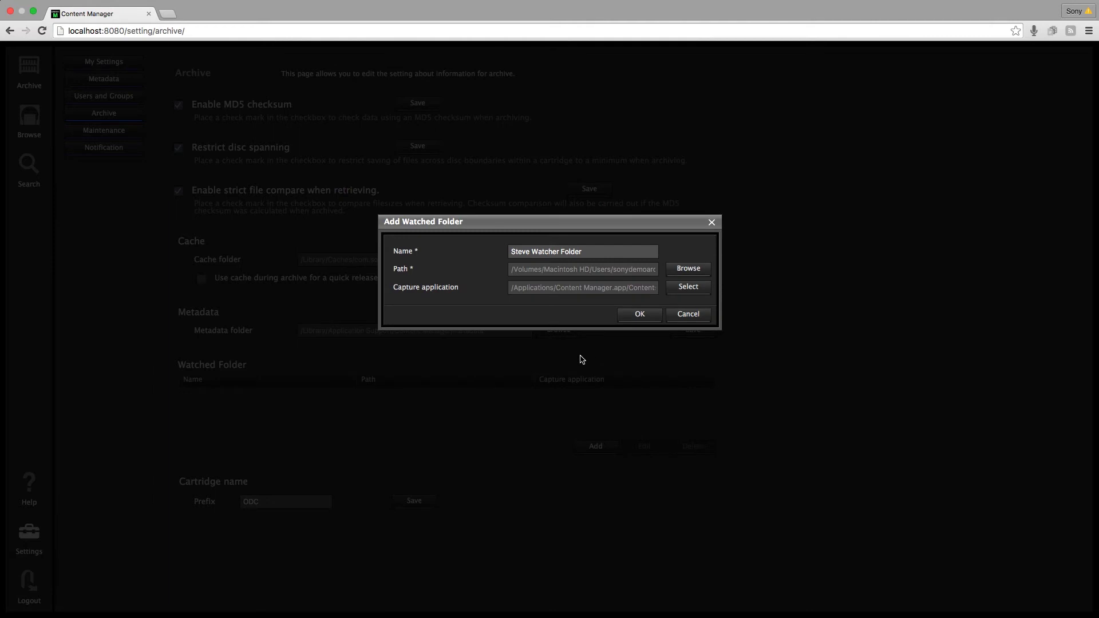
click(640, 320)
click(640, 316)
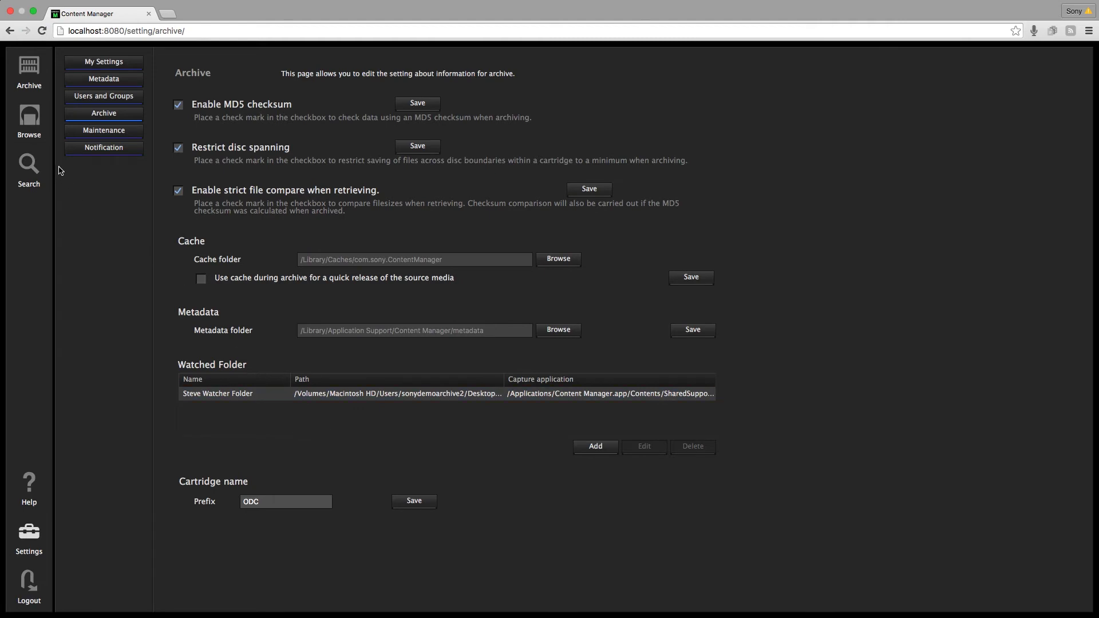
- Show the watched folder in the Archive view and create a folder on cartridge ODC1009 named with the owner's first name followed by "Edit Room"
click(33, 70)
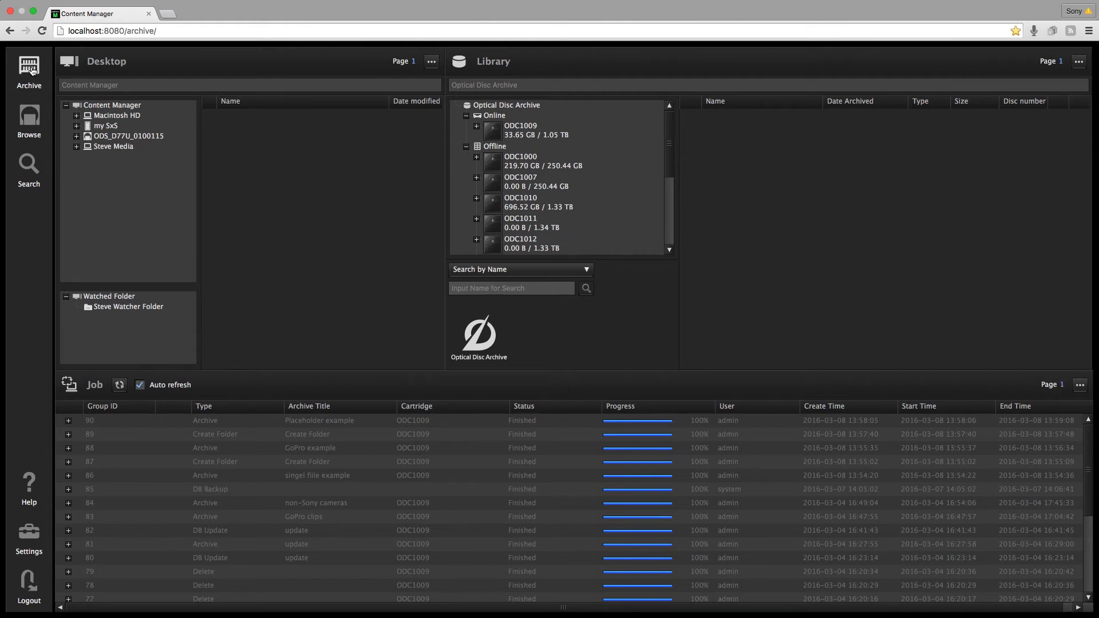
click(117, 308)
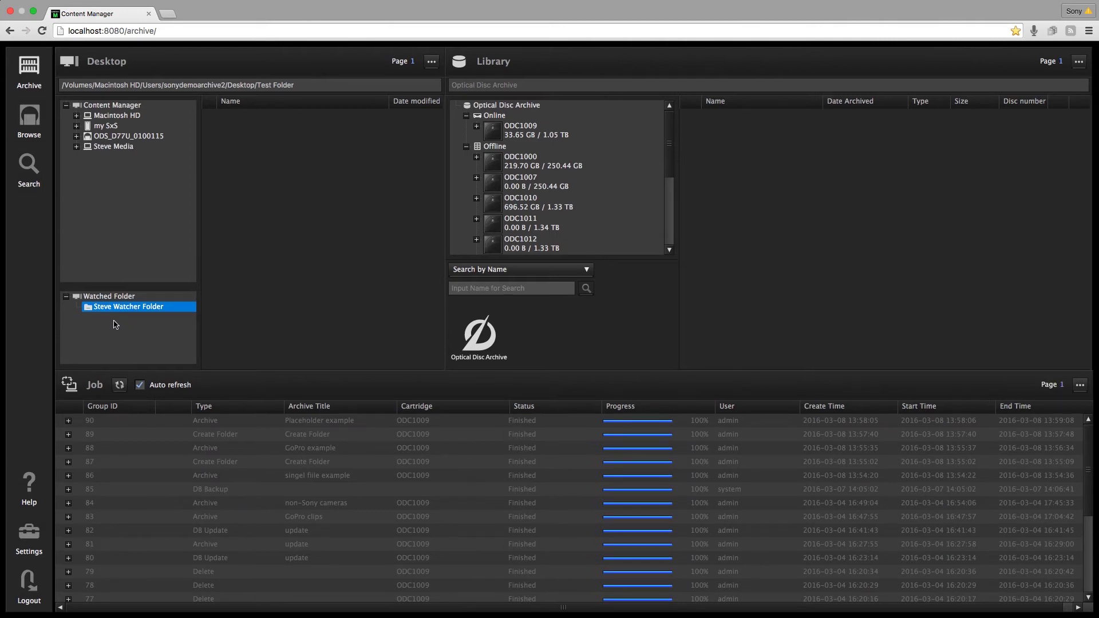
click(497, 131)
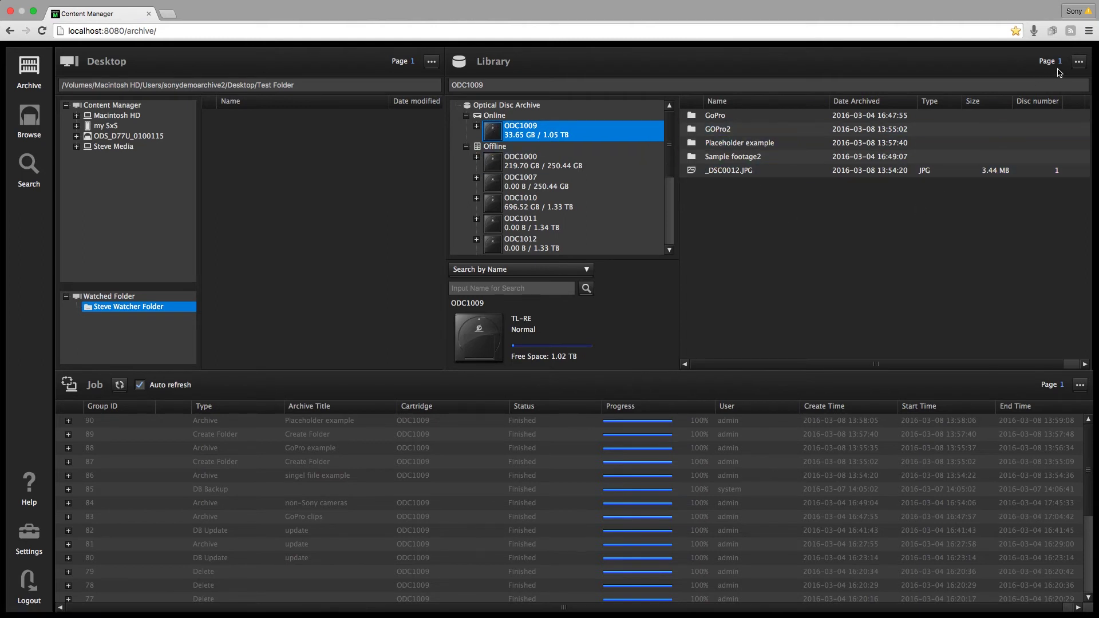
click(1079, 62)
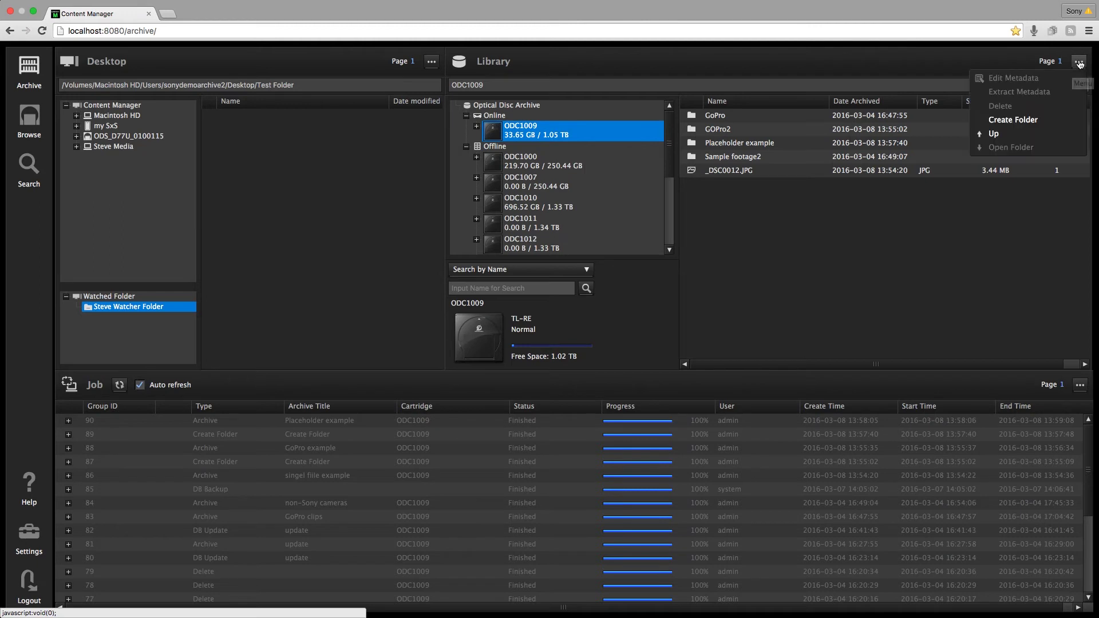
click(1038, 119)
text(Steve WEd)
key(BackSpace)
key(BackSpace)
key(BackSpace)
text(Ed)
key(BackSpace)
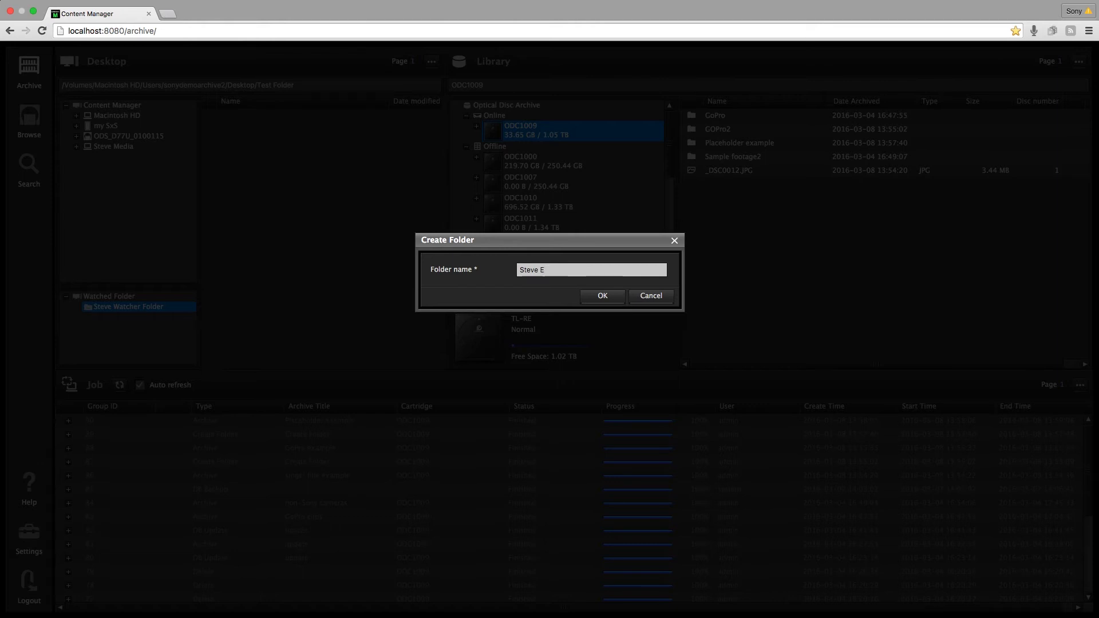
text(dit Room)
click(595, 305)
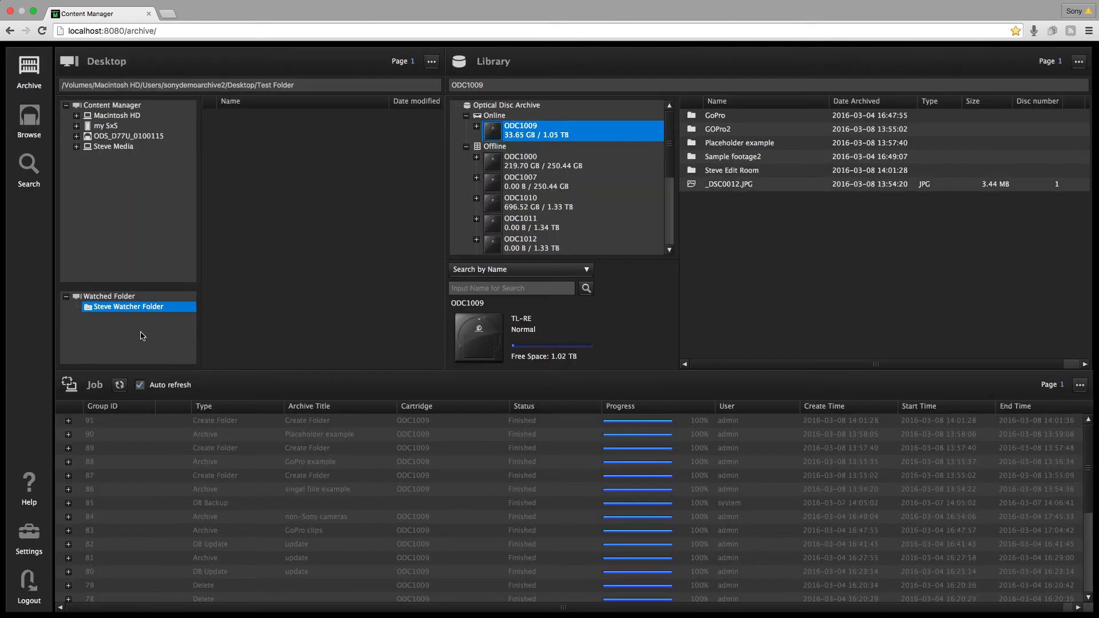
- Start a watched archive request from the watched folder into the Edit Room folder on ODC1009, with the archive title "Watchfolder example"
click(720, 182)
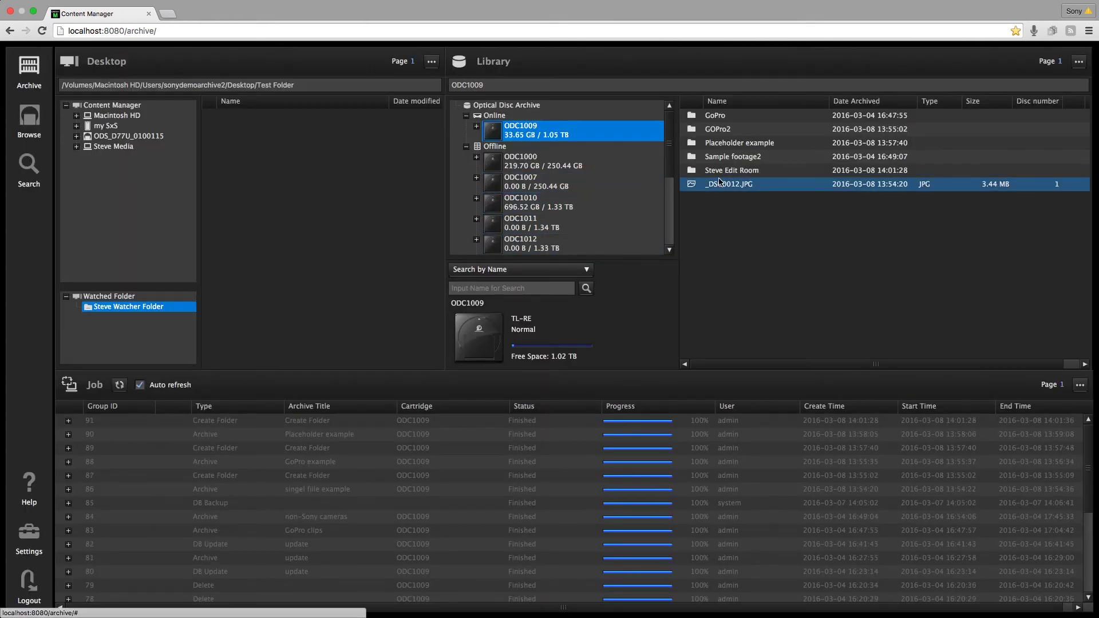
click(720, 172)
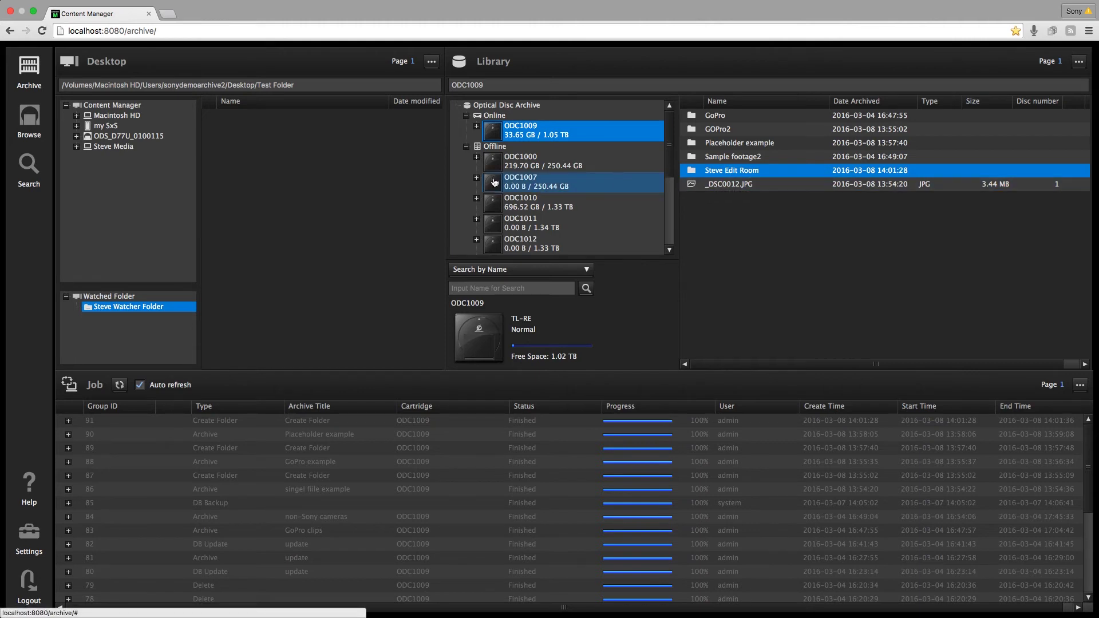
click(477, 126)
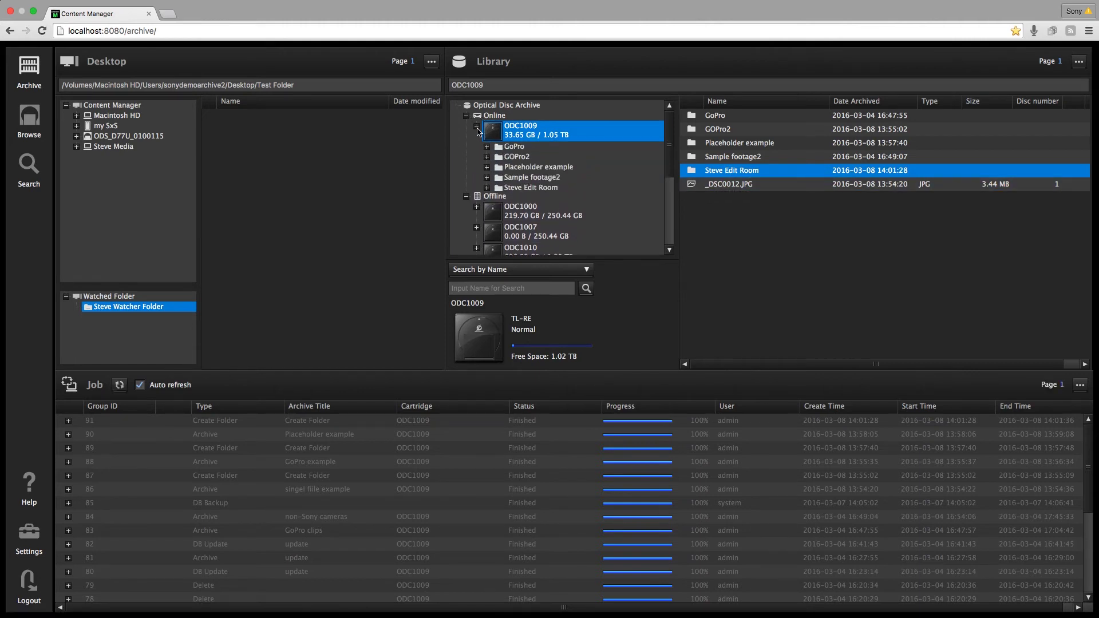
click(528, 189)
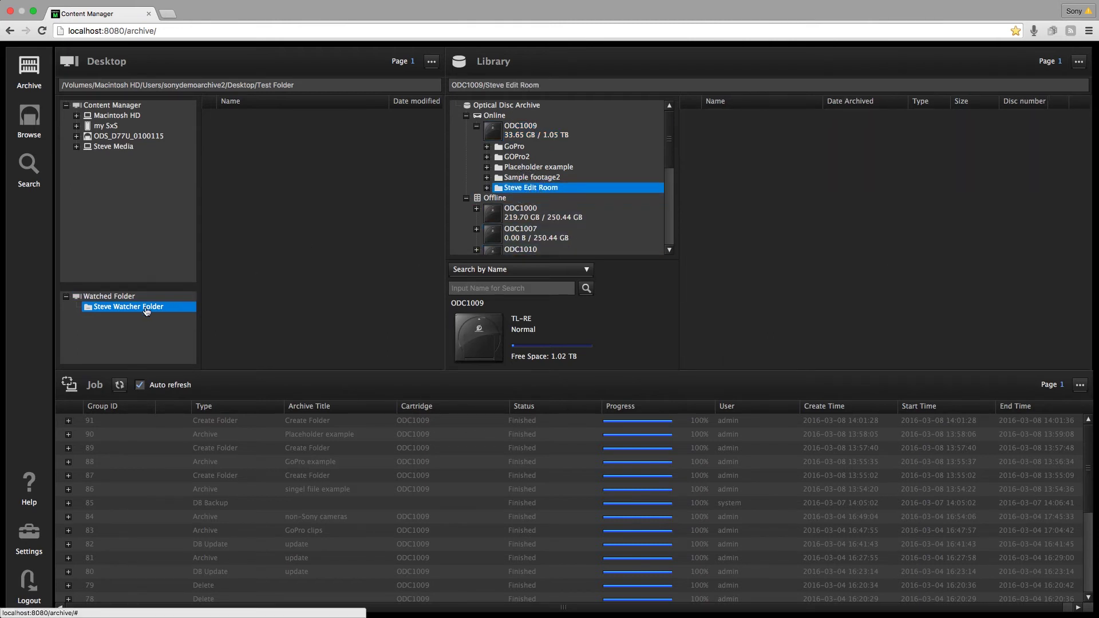
drag(146, 311, 882, 277)
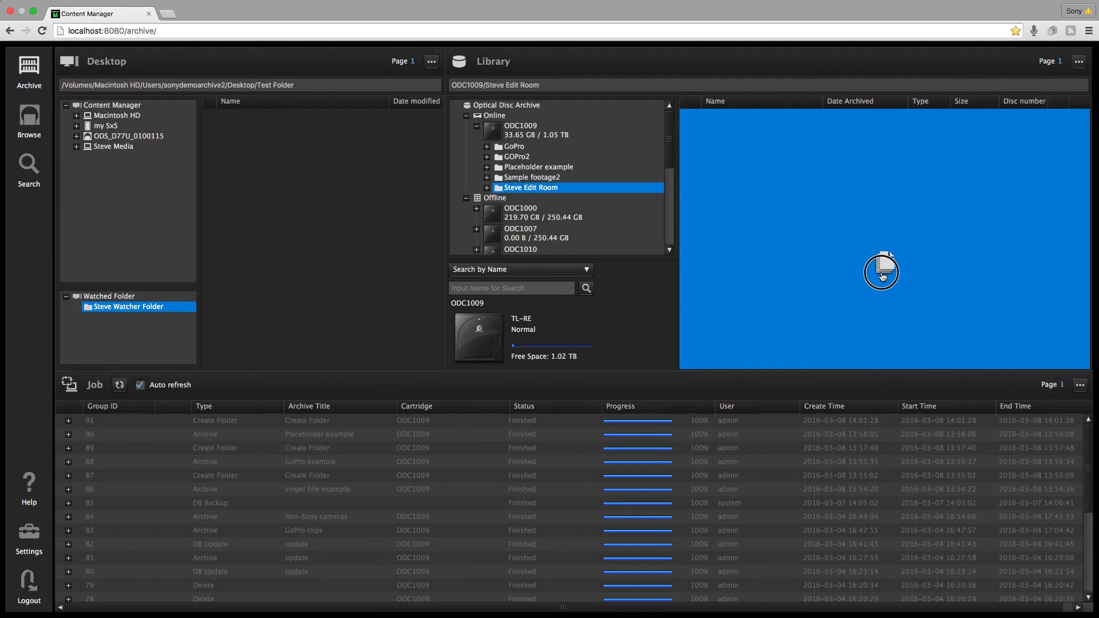
drag(882, 277, 883, 276)
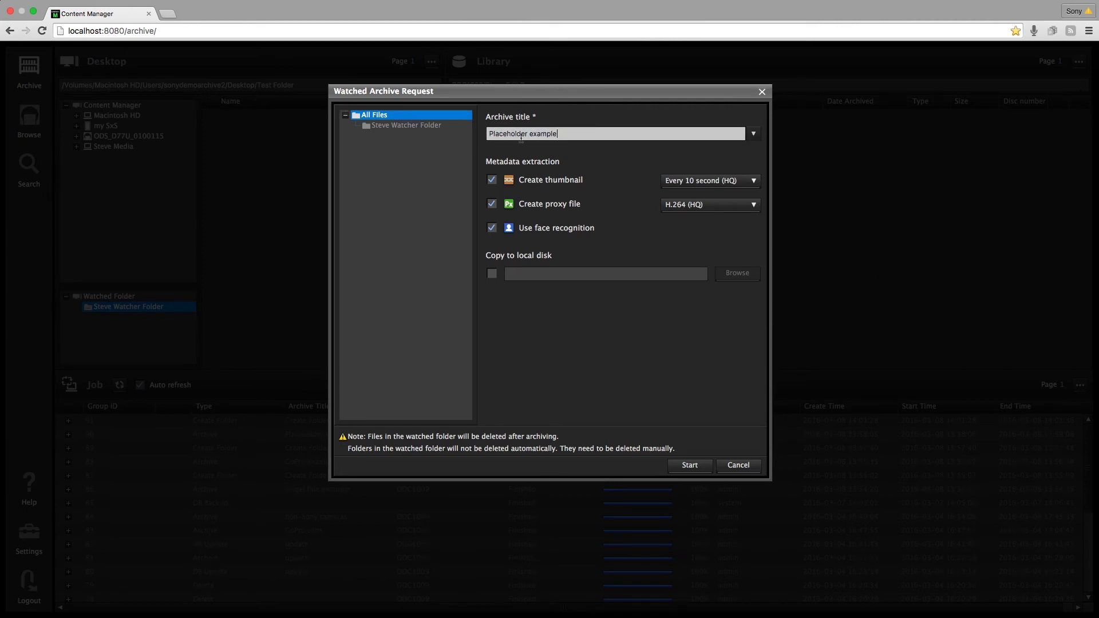
drag(559, 134, 458, 136)
text(Watchfolder example)
click(690, 465)
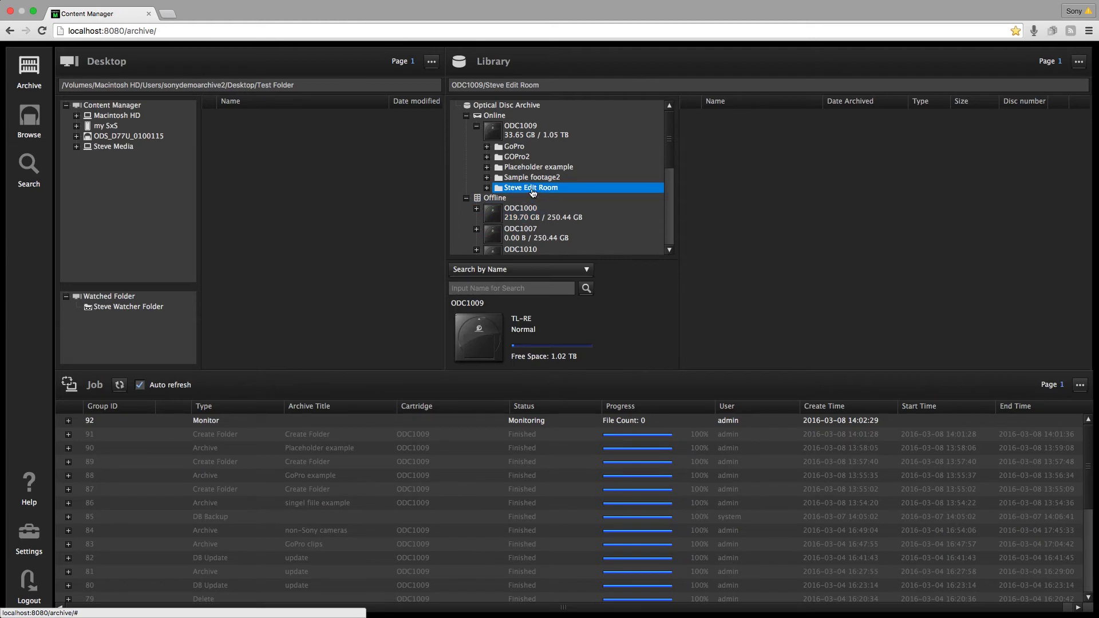
- Switch to Finder with all other applications hidden and open a new Finder window
scroll(533, 193, down, 3)
scroll(538, 189, up, 3)
key(super+Tab)
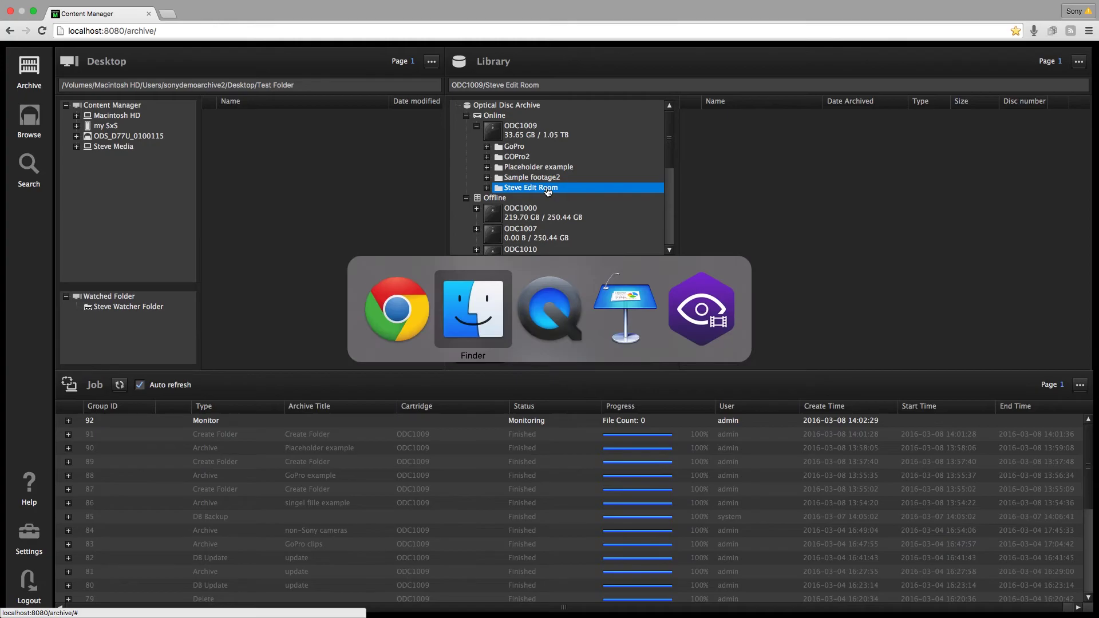
key(super+alt+h)
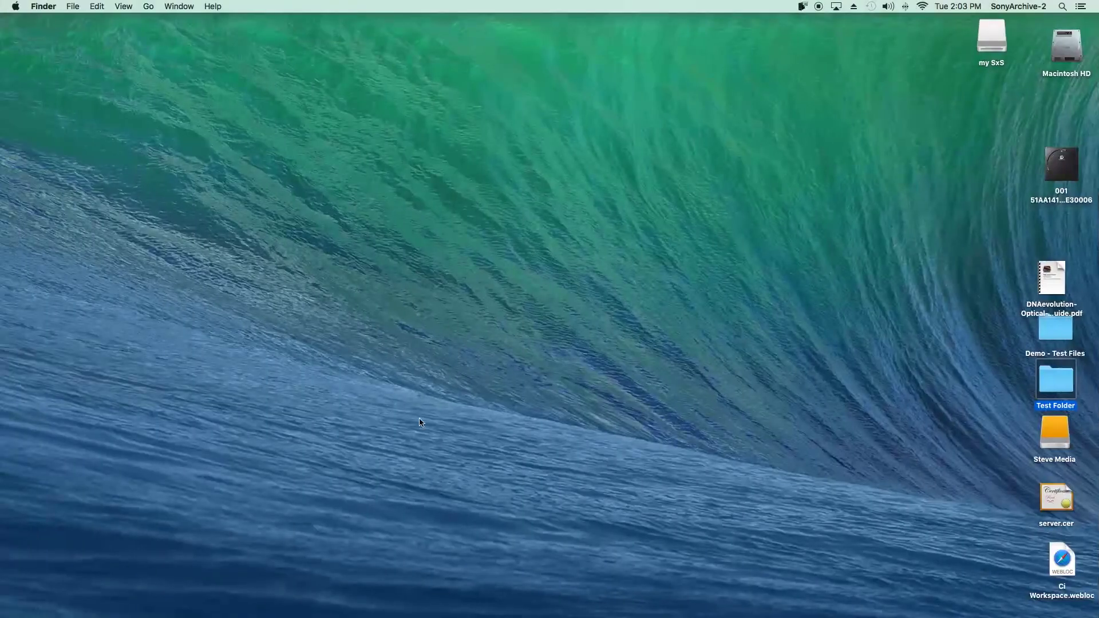
key(super+n)
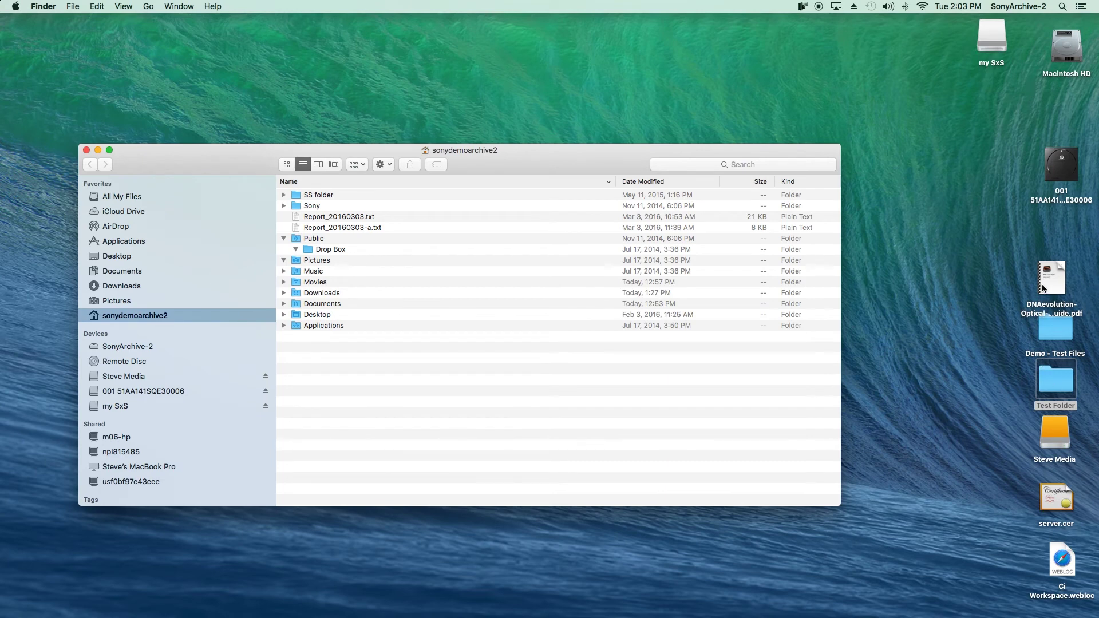
- Move Test Folder to the free desktop area near the my SxS icon and check its contents in a separate window
drag(1071, 394, 929, 94)
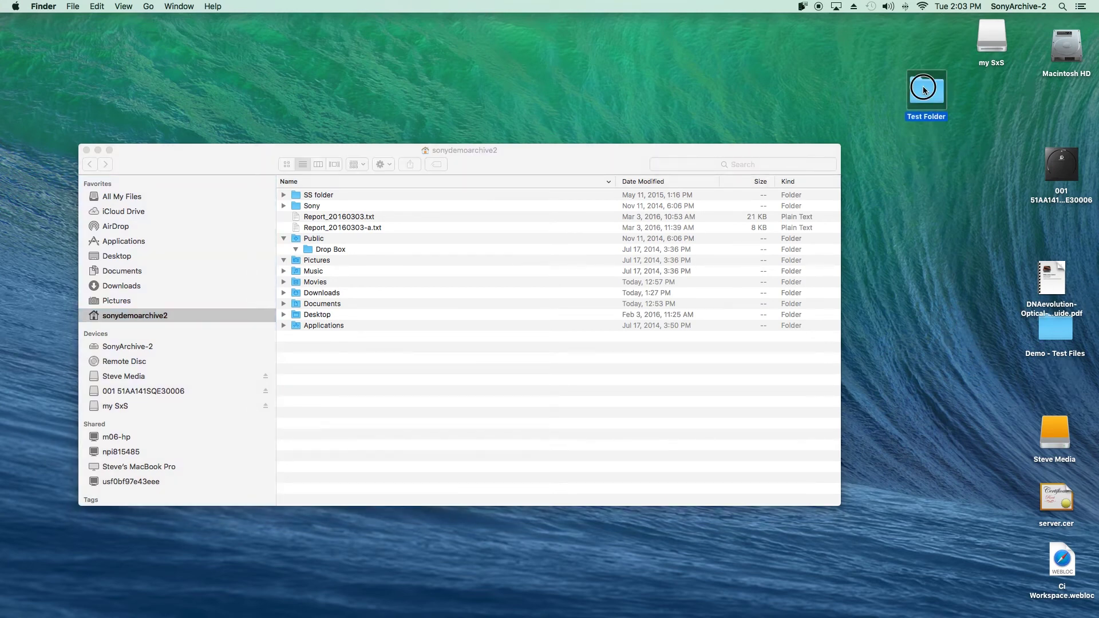
double_click(924, 88)
drag(225, 185, 690, 185)
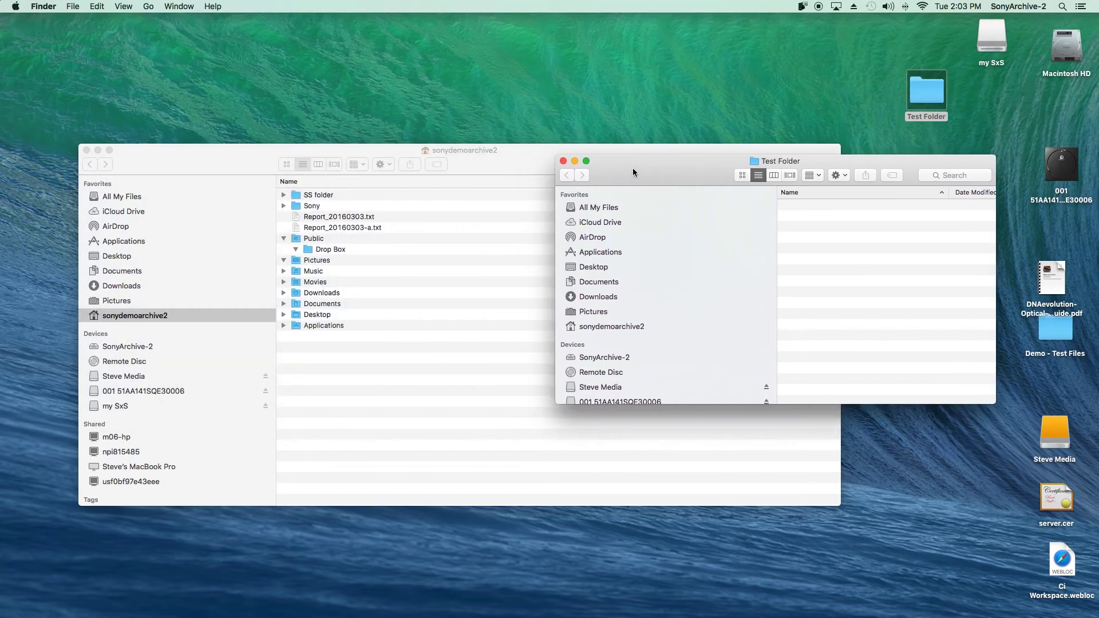
click(564, 162)
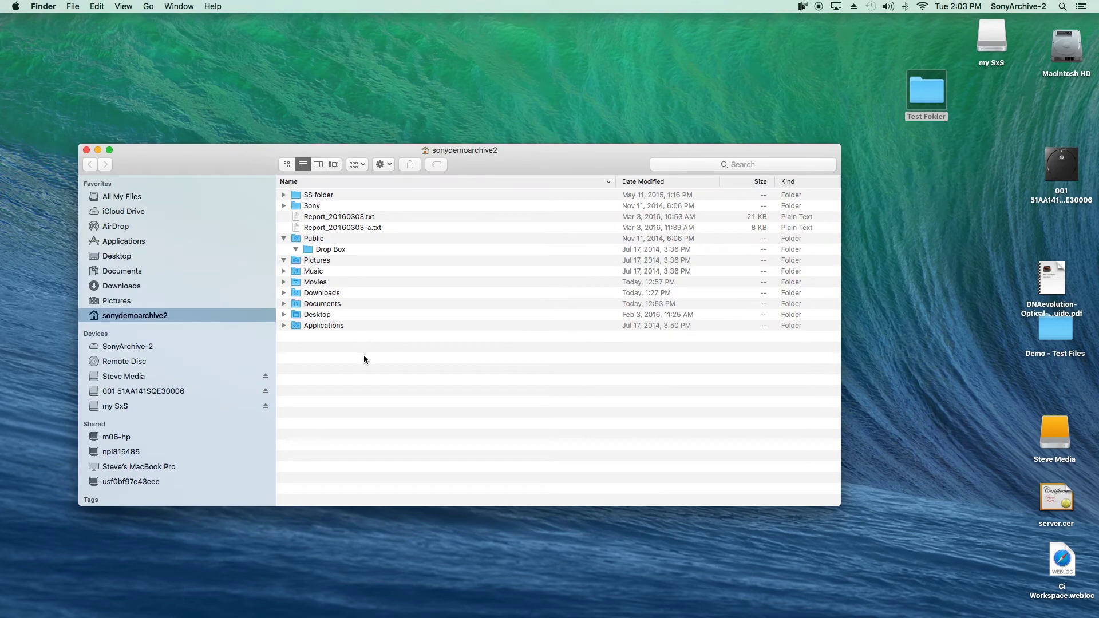
- Copy F3 Ballon Bicycle copy.MXF, F3 Ballon Bicycle.MXF and F3 Ballon Skate Board (2).MXF from the external media drive's Demo Clips/MXF folder into Test Folder and open it
click(133, 378)
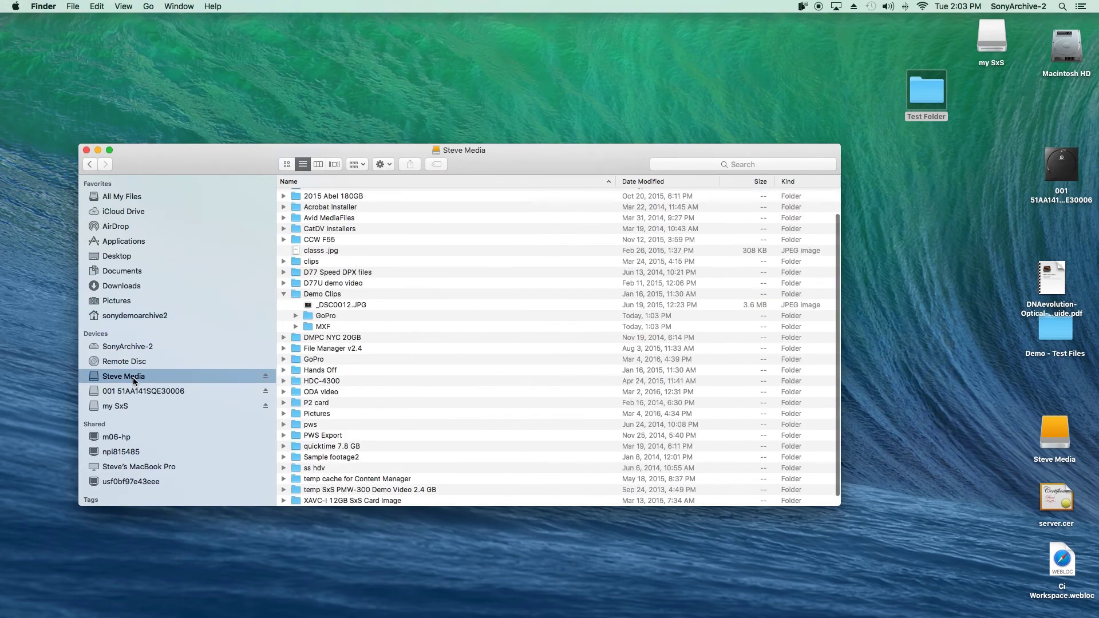
scroll(422, 358, up, 1)
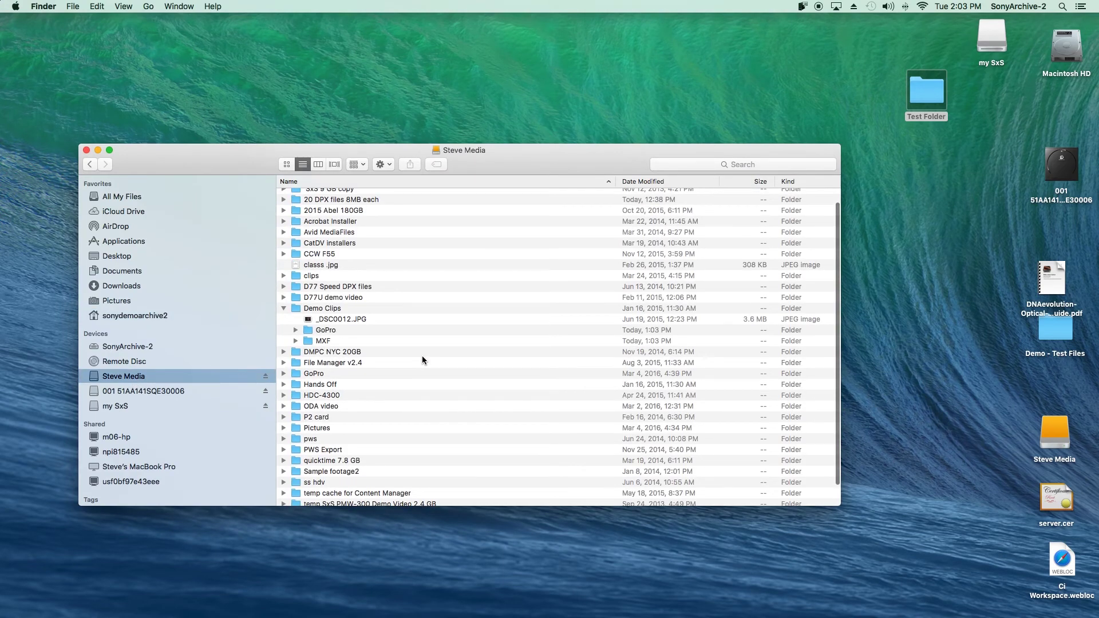
click(295, 341)
click(354, 353)
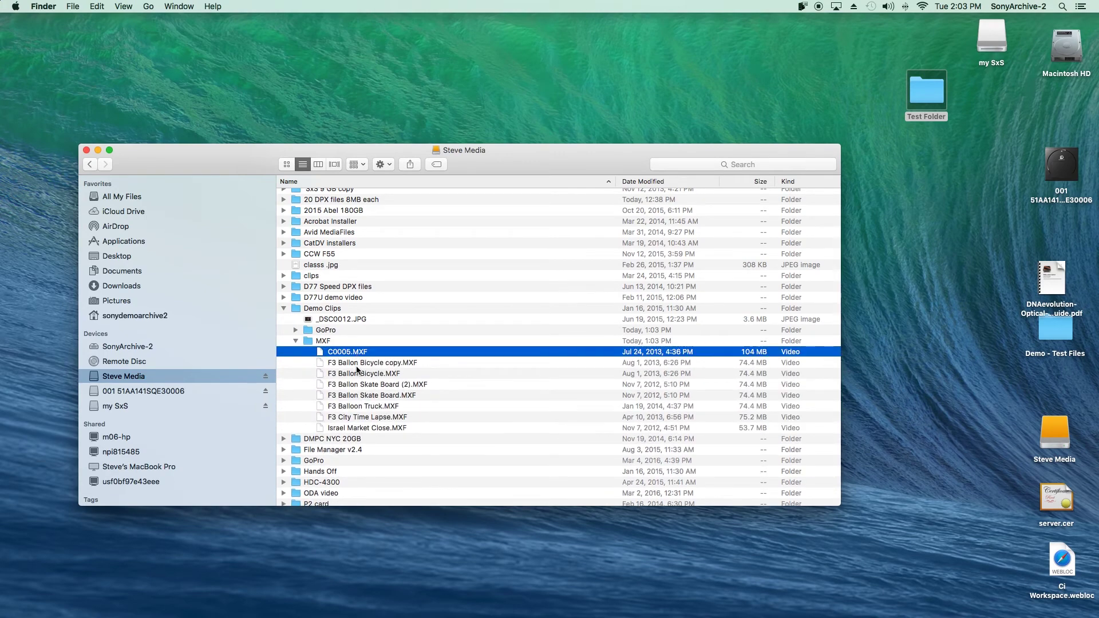
click(359, 367)
scroll(361, 375, down, 1)
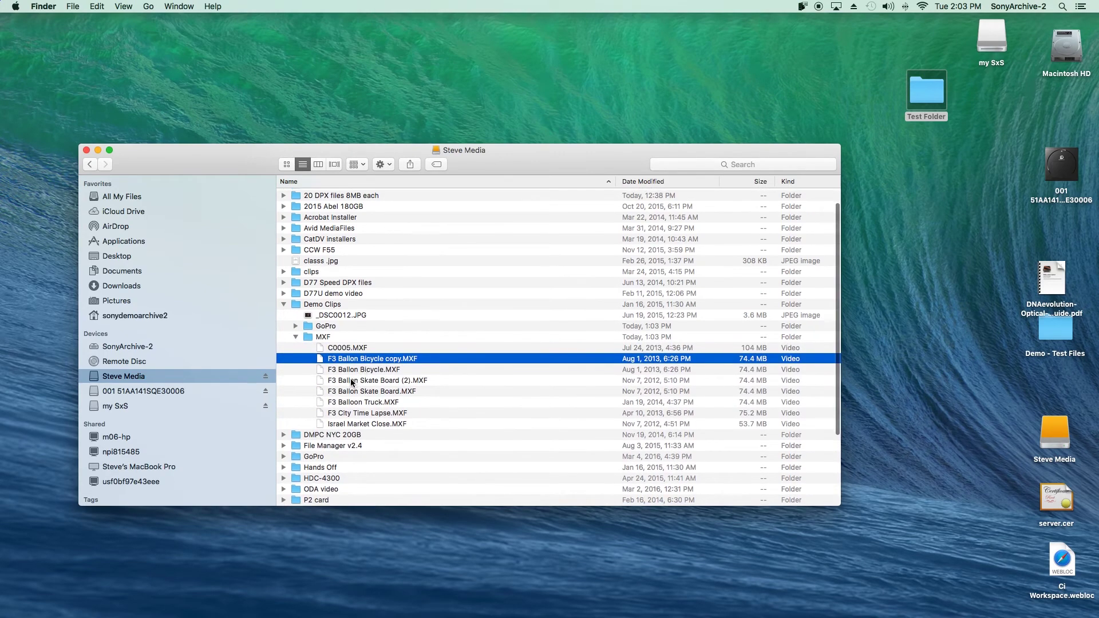
shift+click(362, 381)
drag(362, 380, 928, 96)
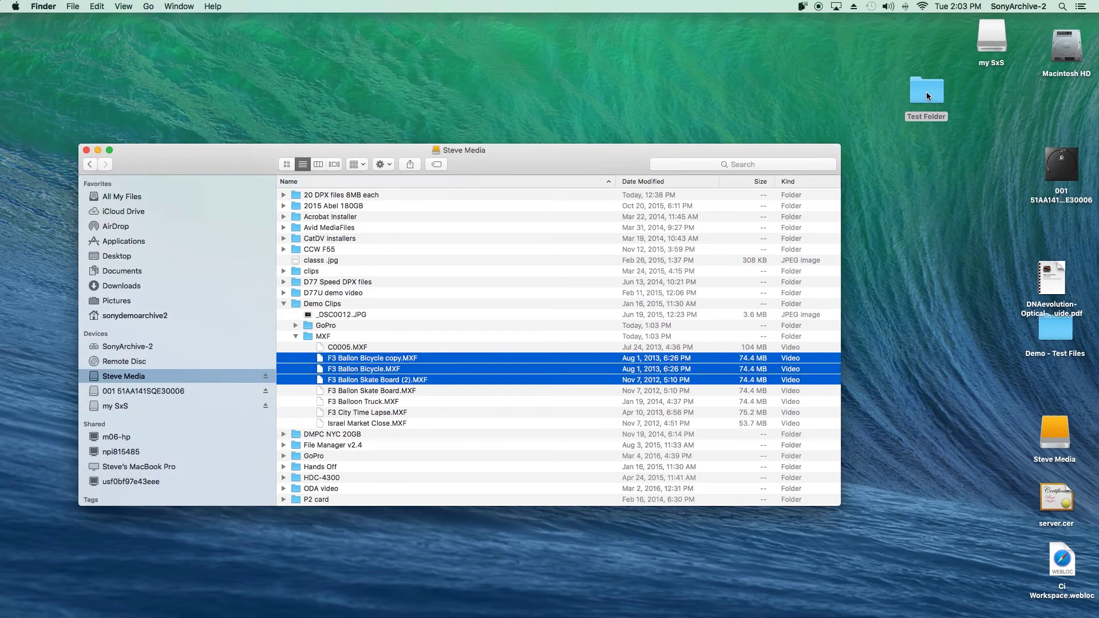
double_click(927, 92)
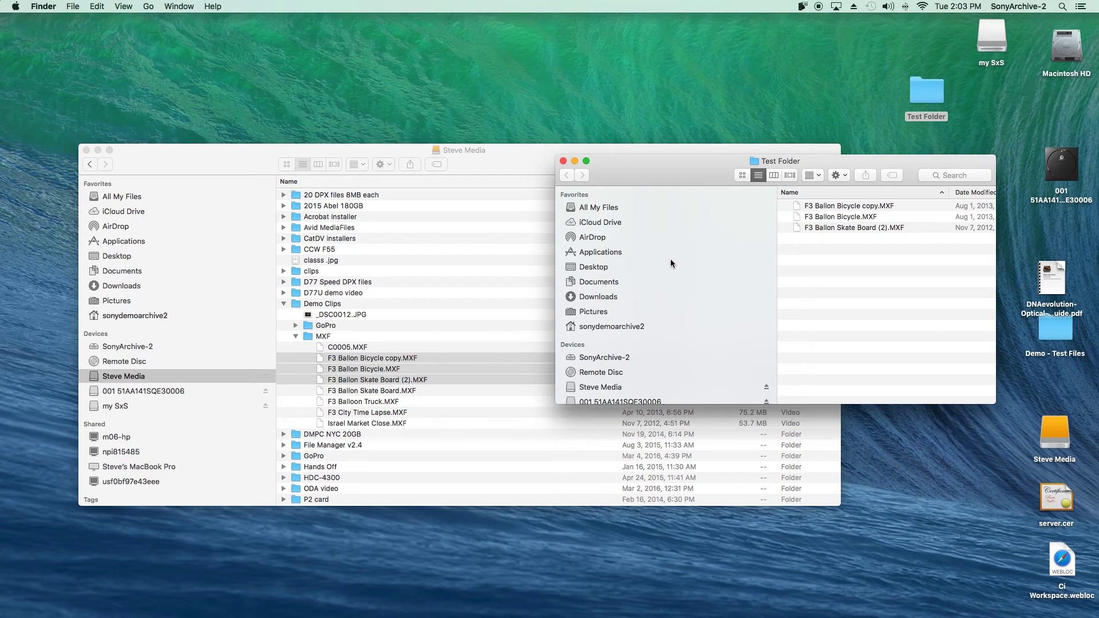
- Switch to Content Manager and check the Watchfolder example monitoring job and the folders on cartridge ODC1009
key(super+Tab)
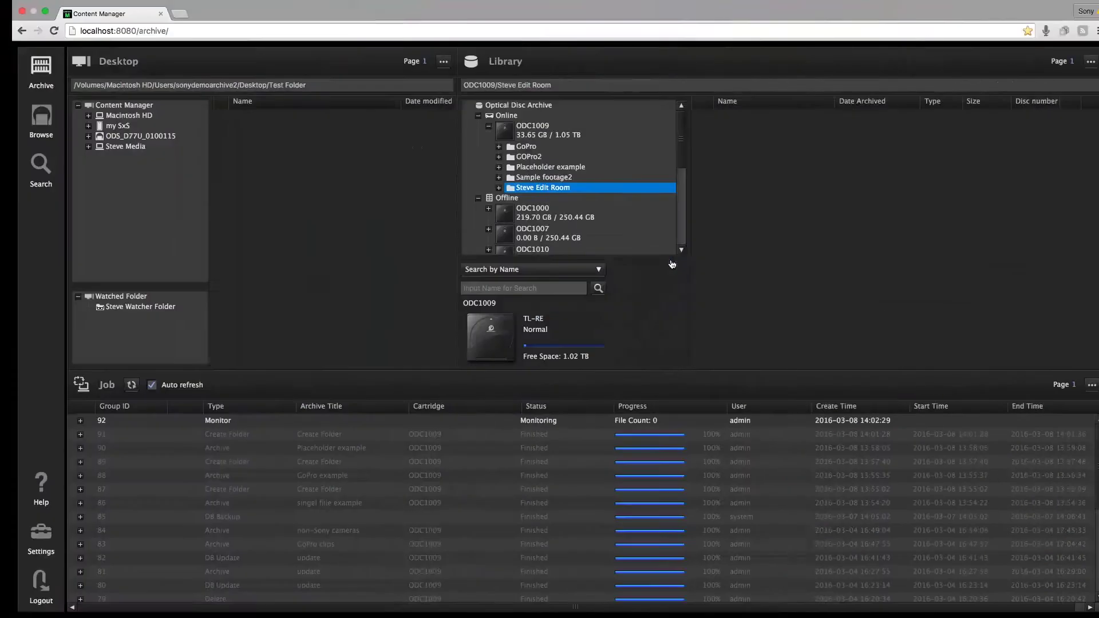
click(582, 422)
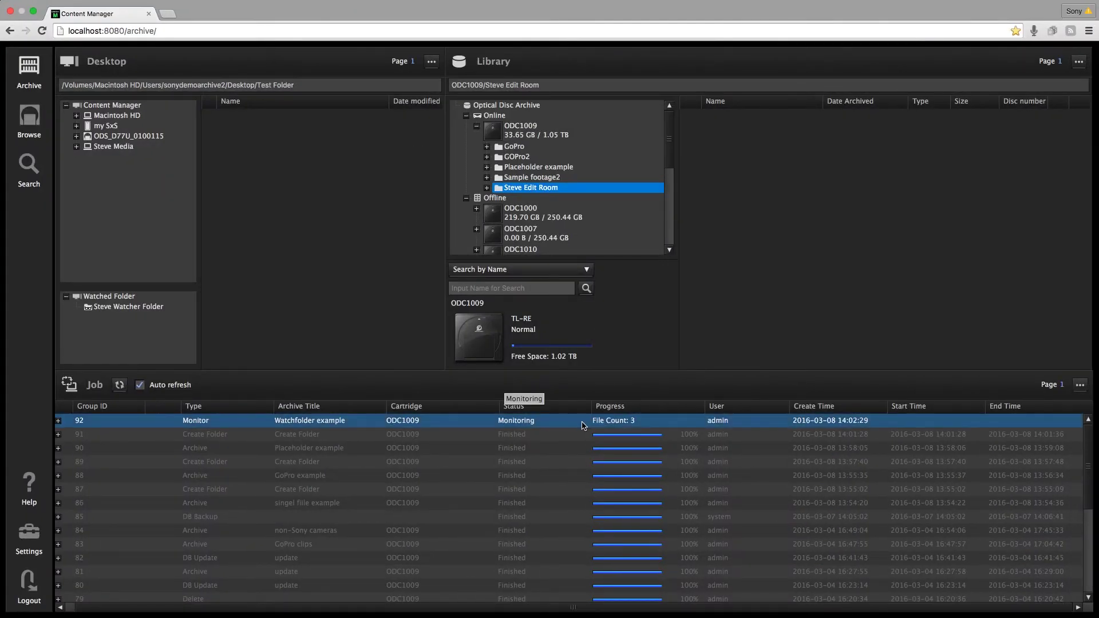
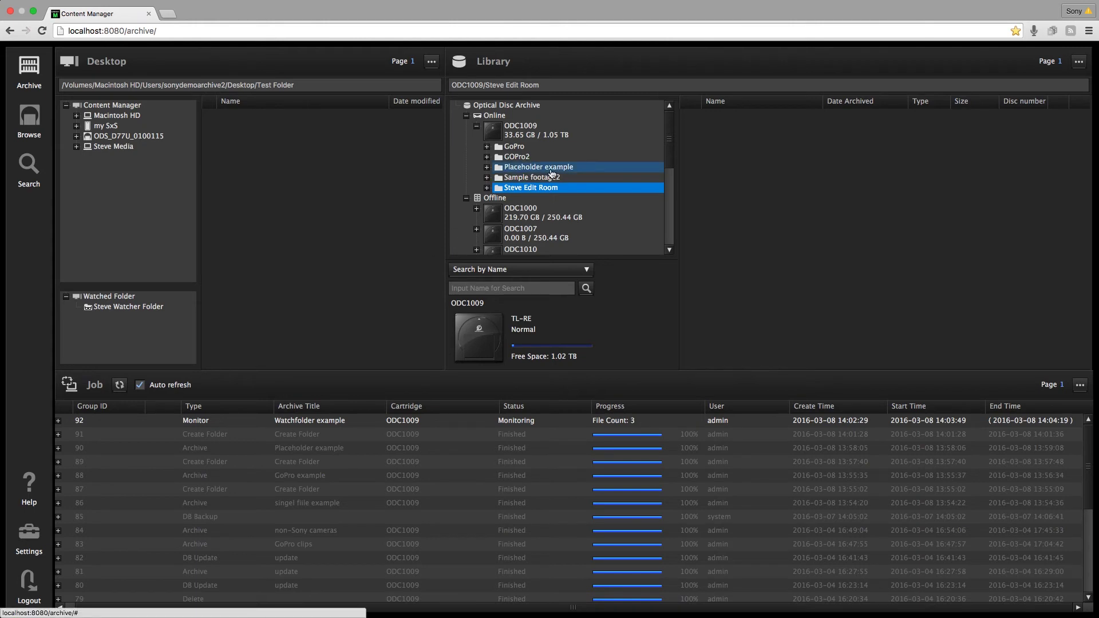
click(498, 133)
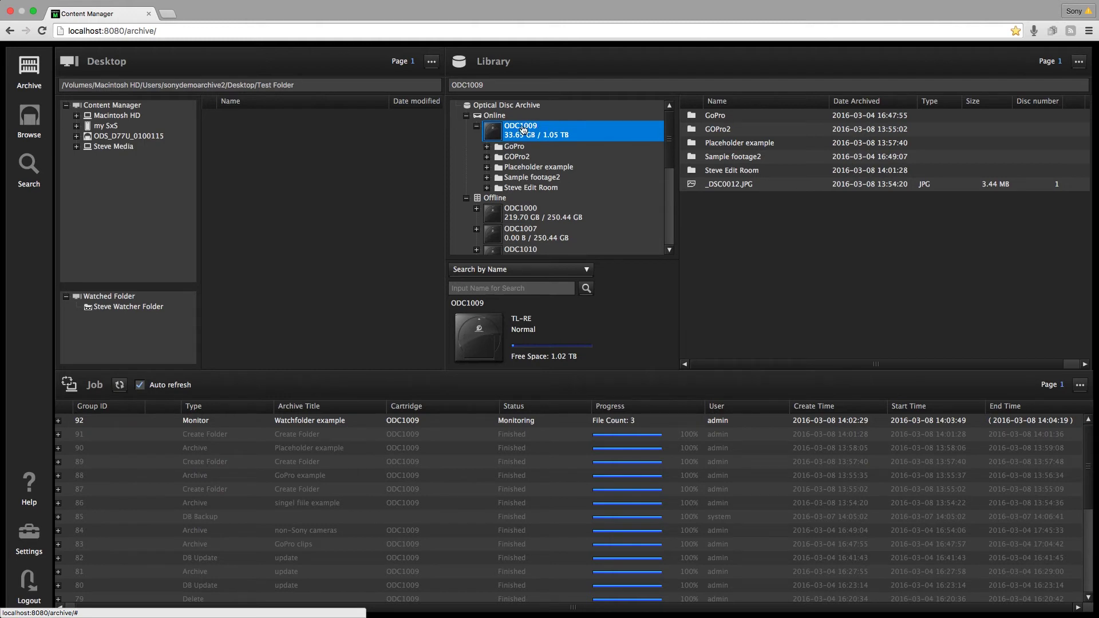
- Browse all archived files grouped by Type and show only the JPG files
click(27, 119)
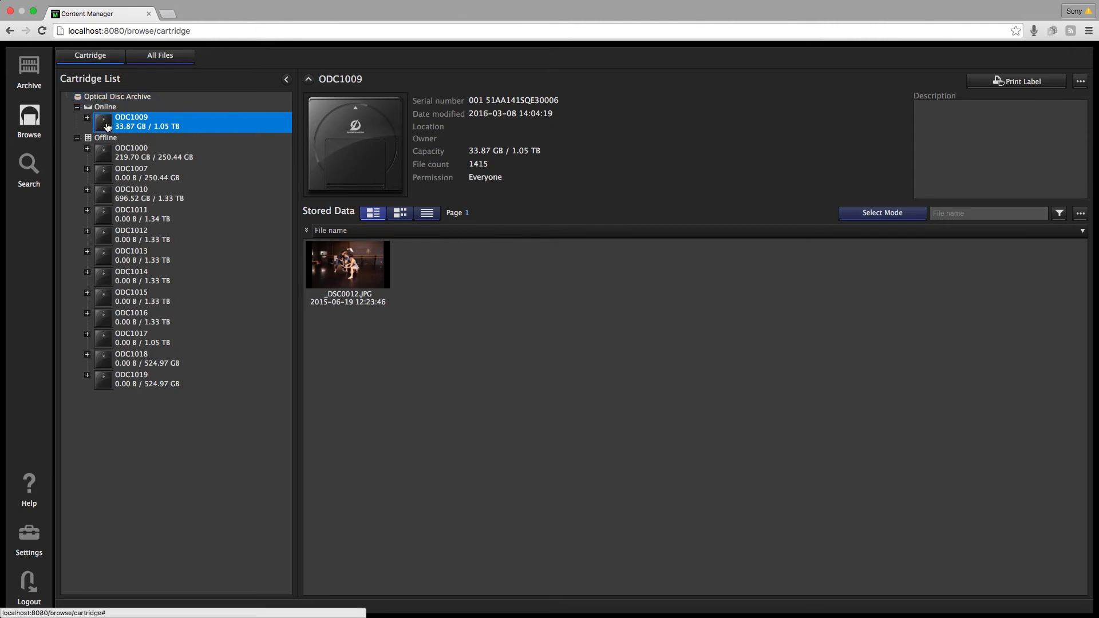
click(160, 60)
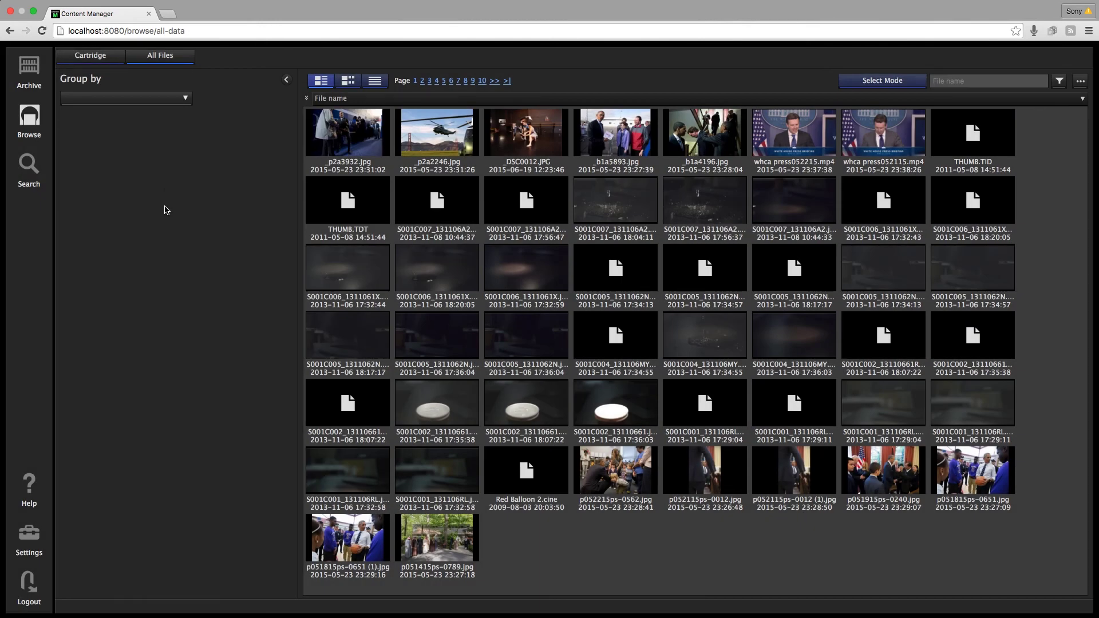
click(185, 98)
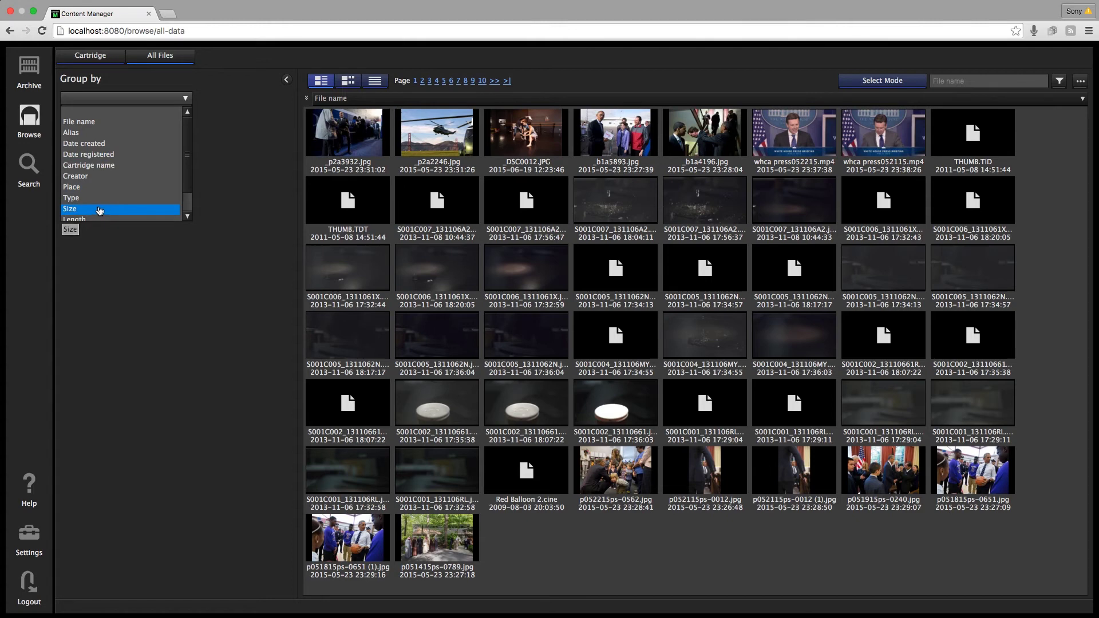
click(87, 199)
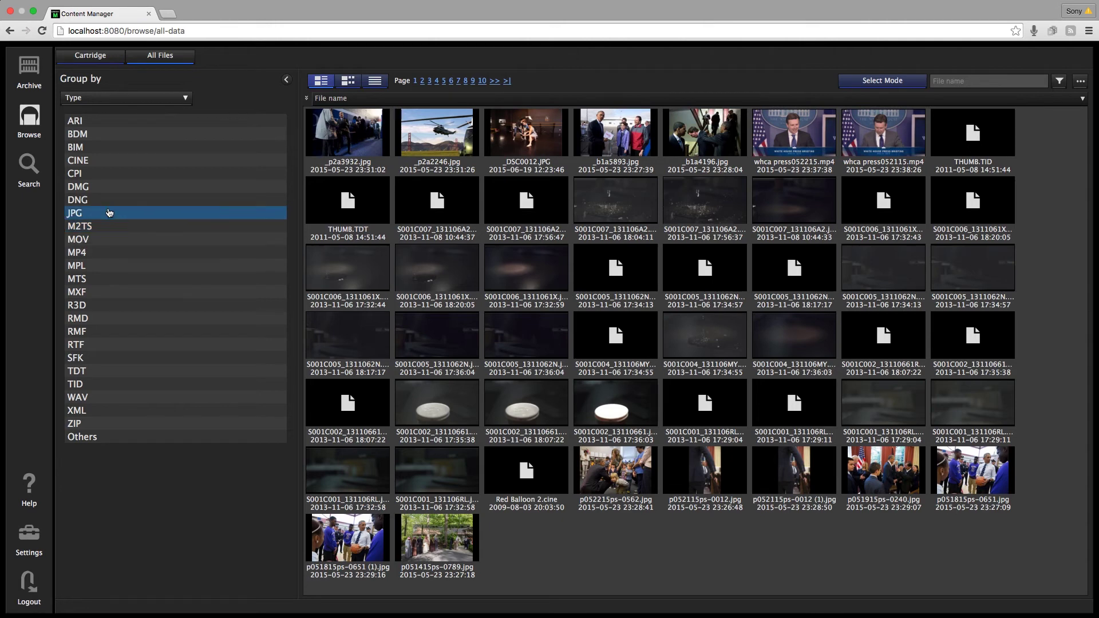
click(110, 214)
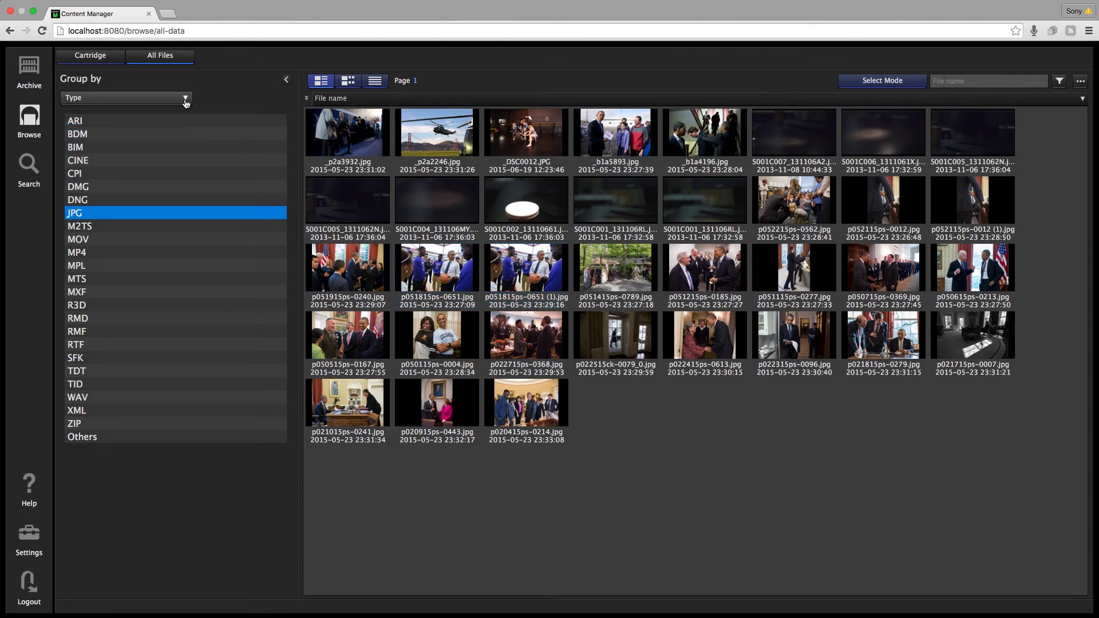
- Browse by cartridge and view the clips in the GoPro subfolder of GOPro2 on ODC1009
click(83, 56)
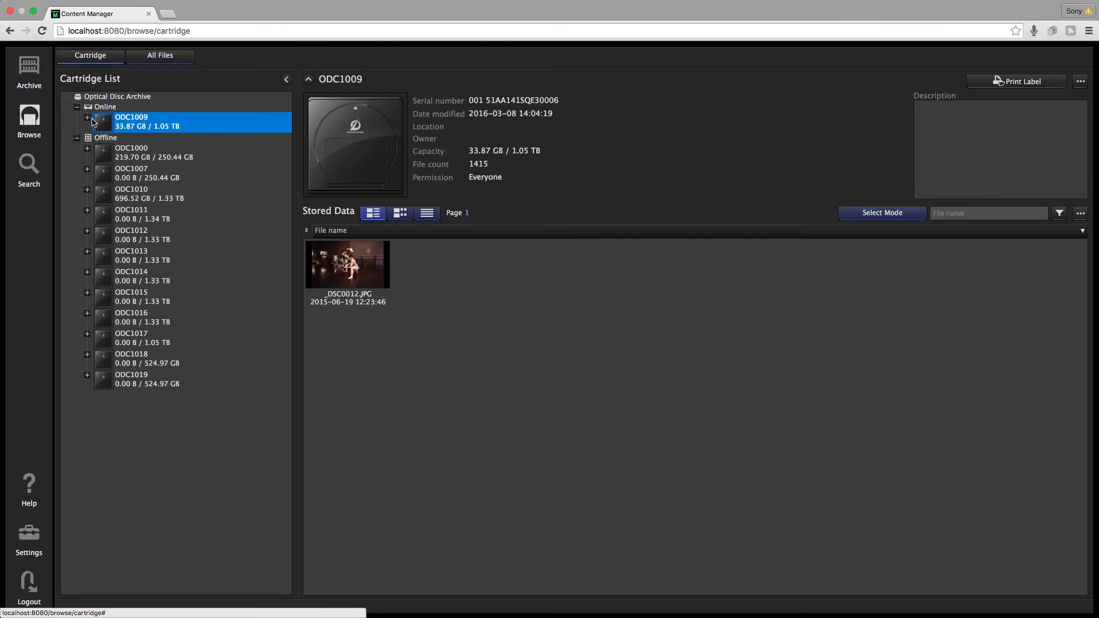
click(87, 118)
click(132, 127)
click(335, 264)
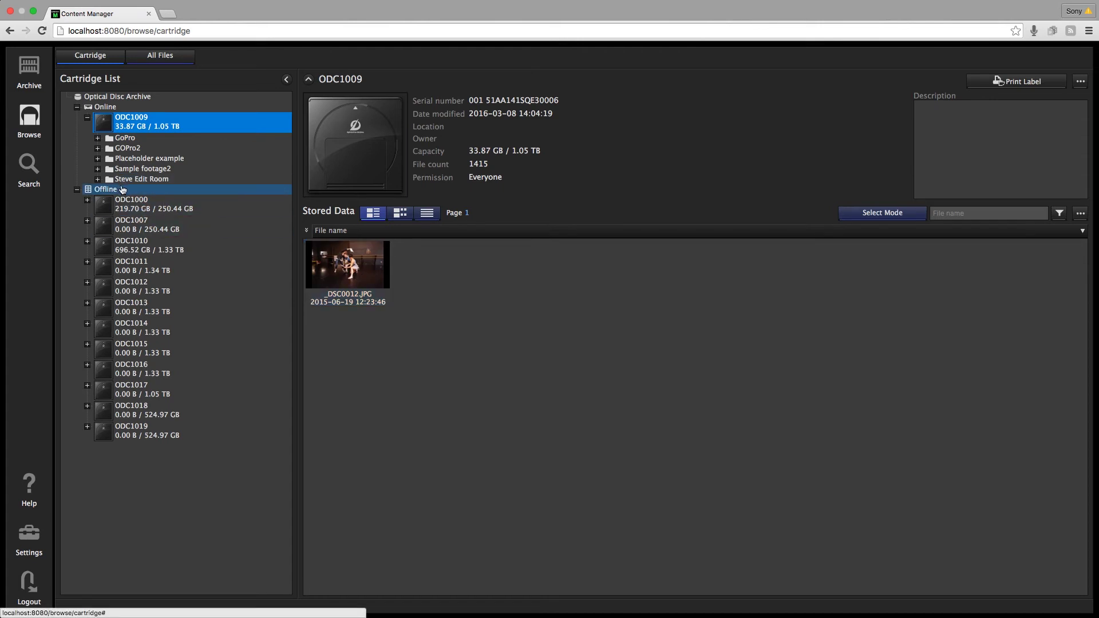
click(134, 151)
click(99, 150)
click(110, 160)
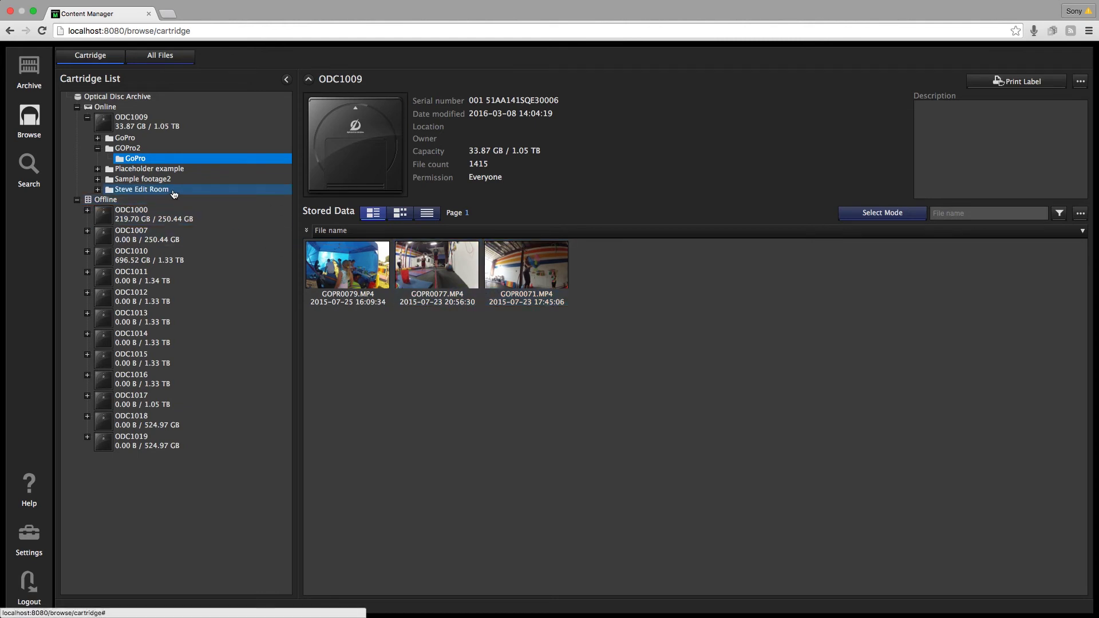
- Open the file details of F3 City Time Lapse.MXF in the MXF subfolder of Placeholder example
click(133, 170)
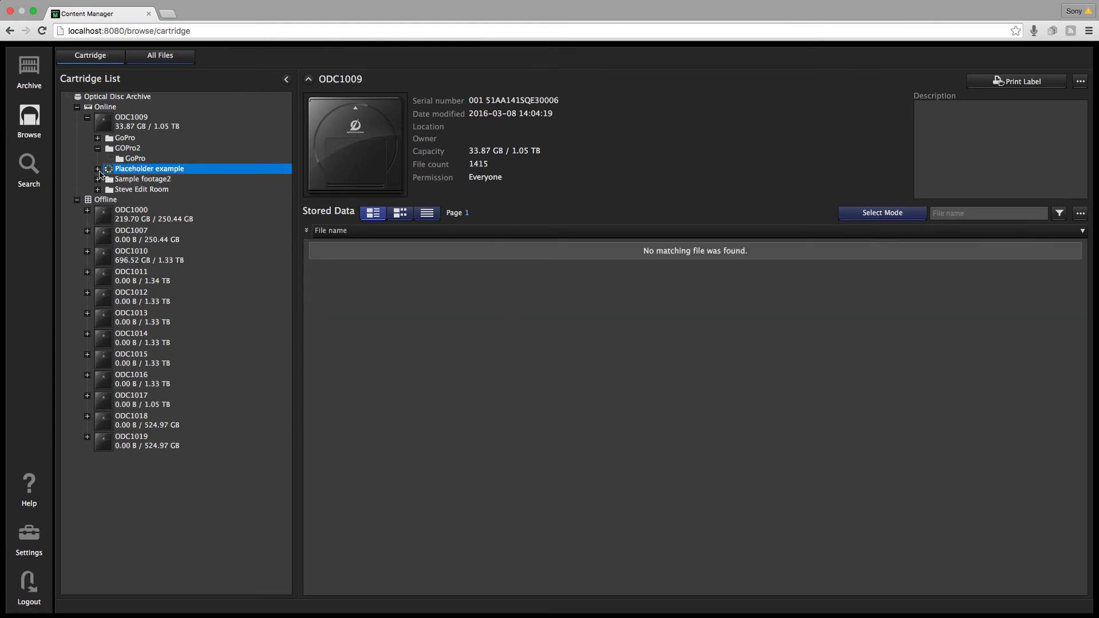
click(98, 169)
click(111, 181)
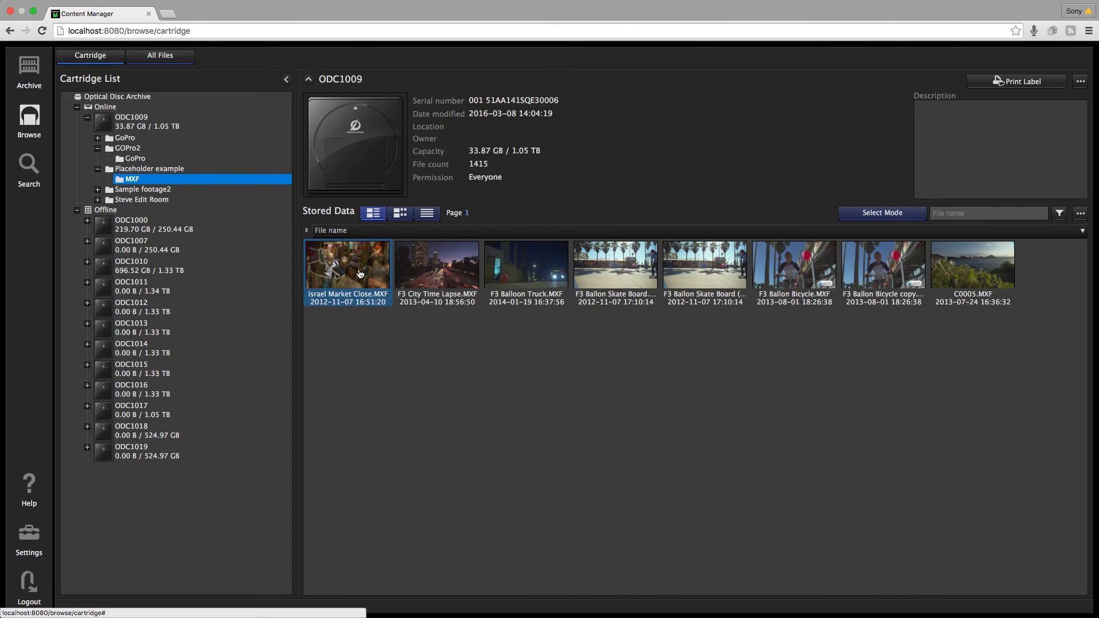
click(435, 267)
double_click(434, 267)
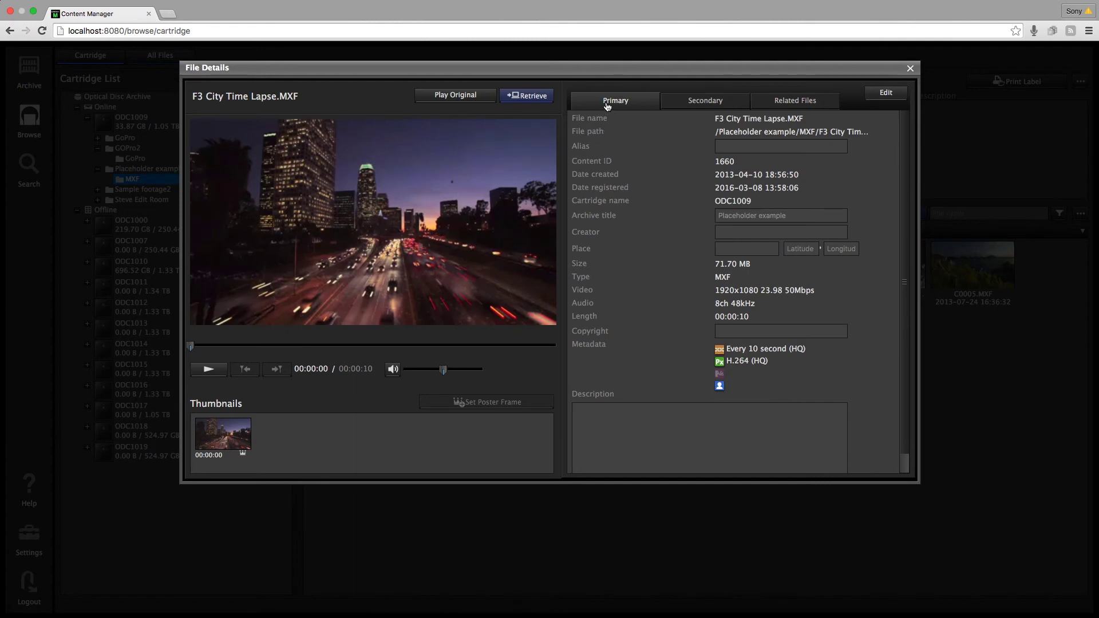
- Review the secondary metadata and related files of F3 City Time Lapse.MXF, and return to its primary metadata
click(692, 101)
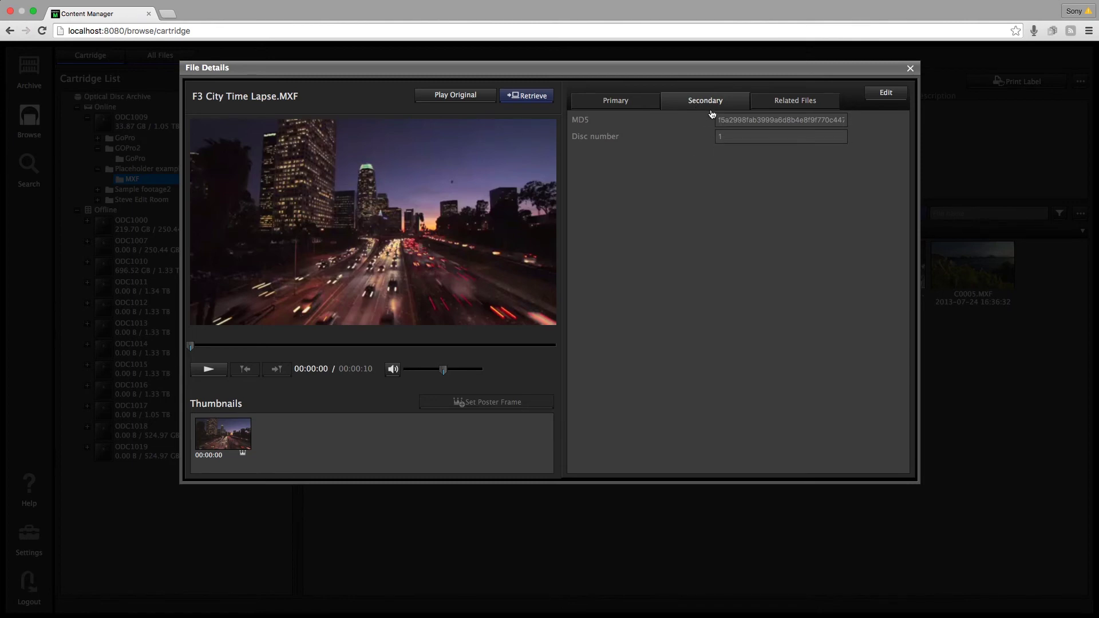
click(625, 108)
click(820, 100)
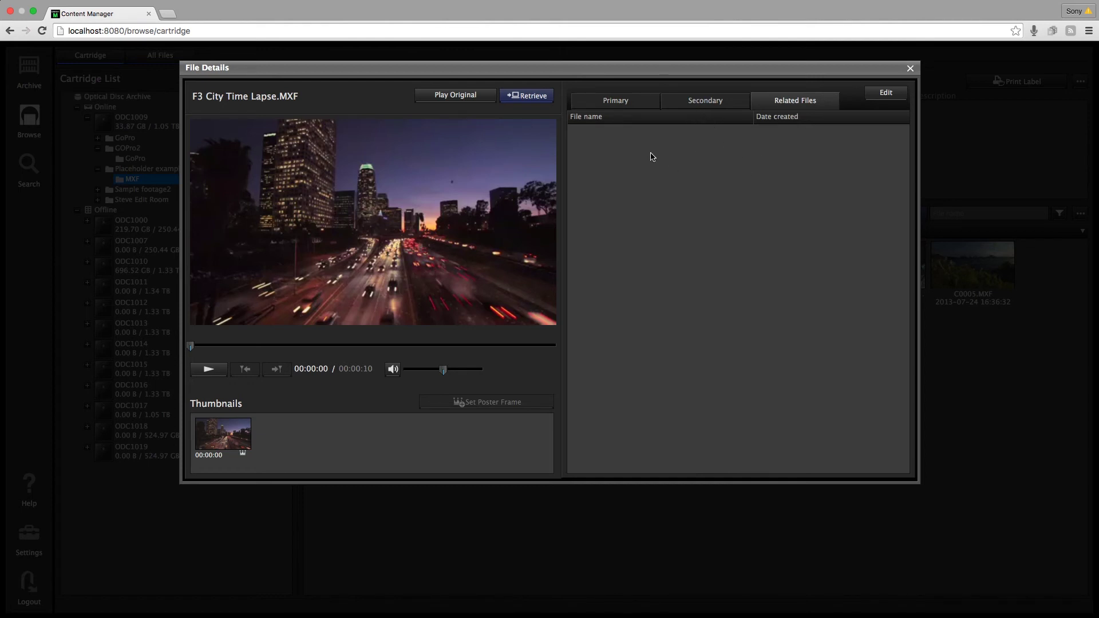
click(617, 103)
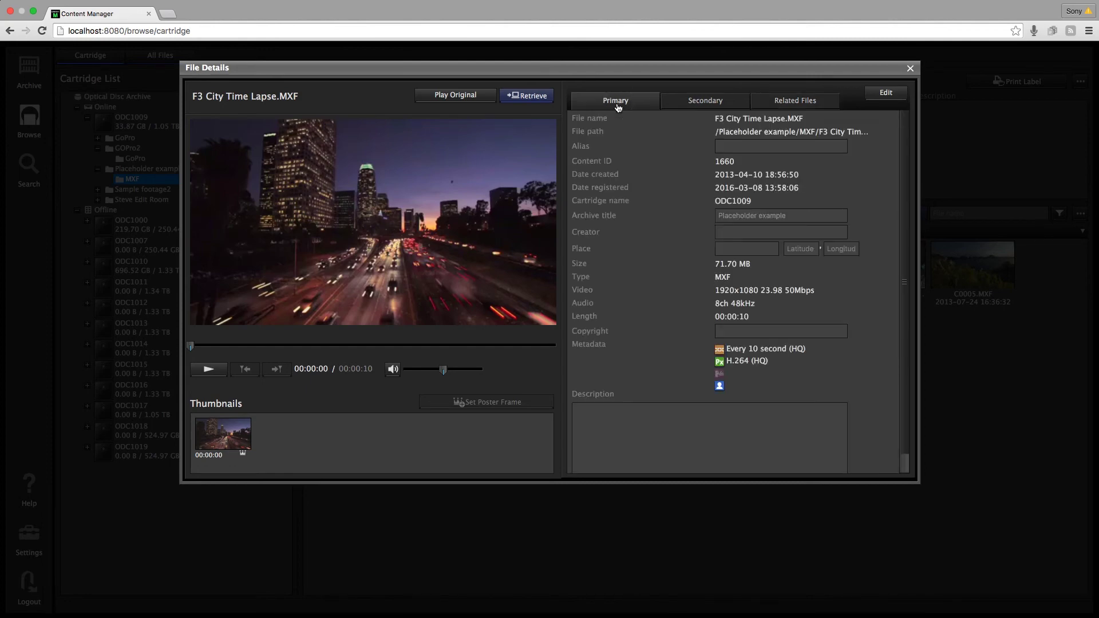
- Set the clip's alias to "night shot" and its description to "cars at night", and save the metadata
click(897, 93)
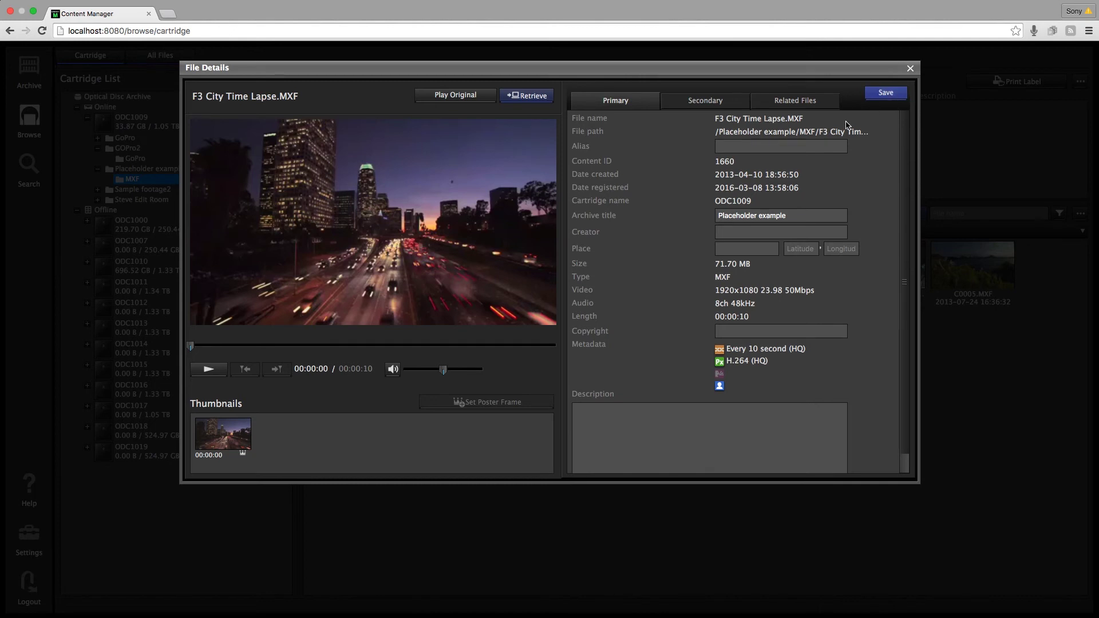
click(796, 146)
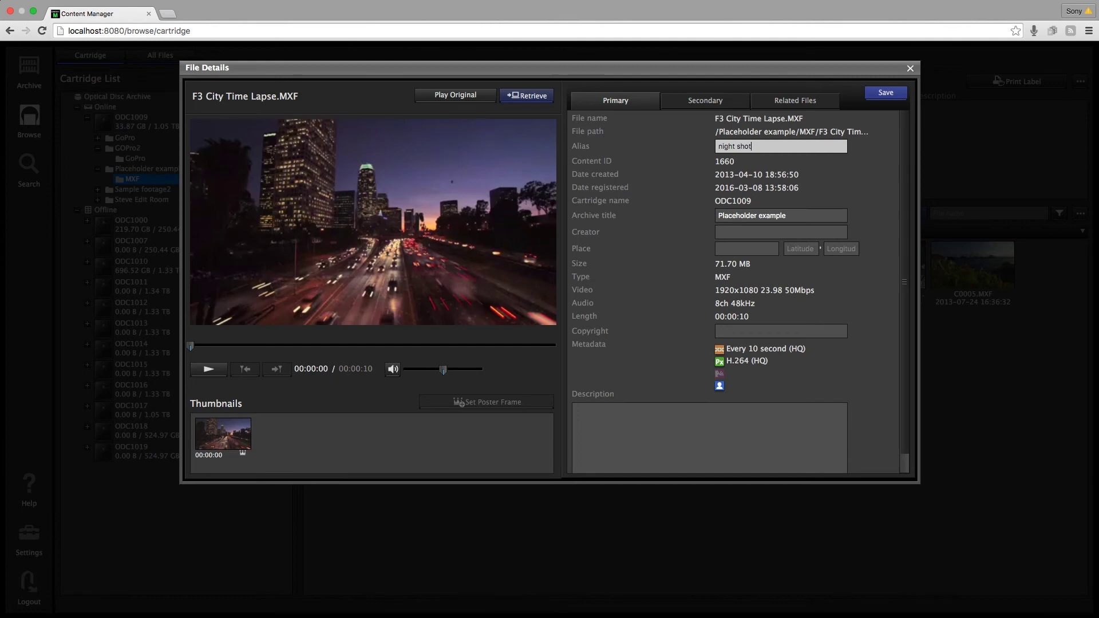
click(751, 439)
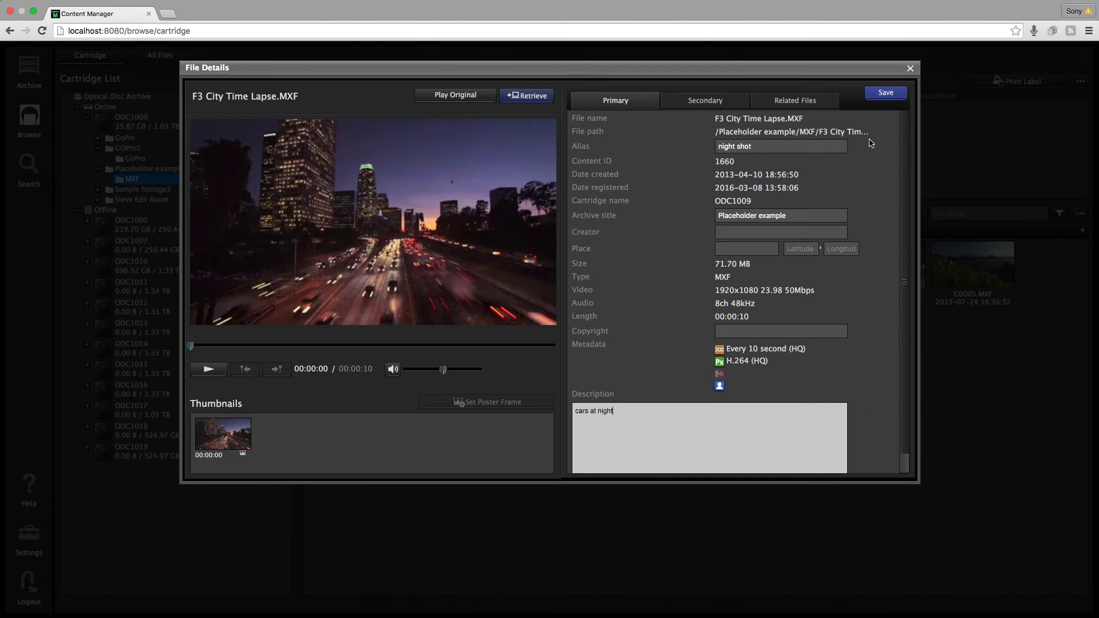
click(884, 93)
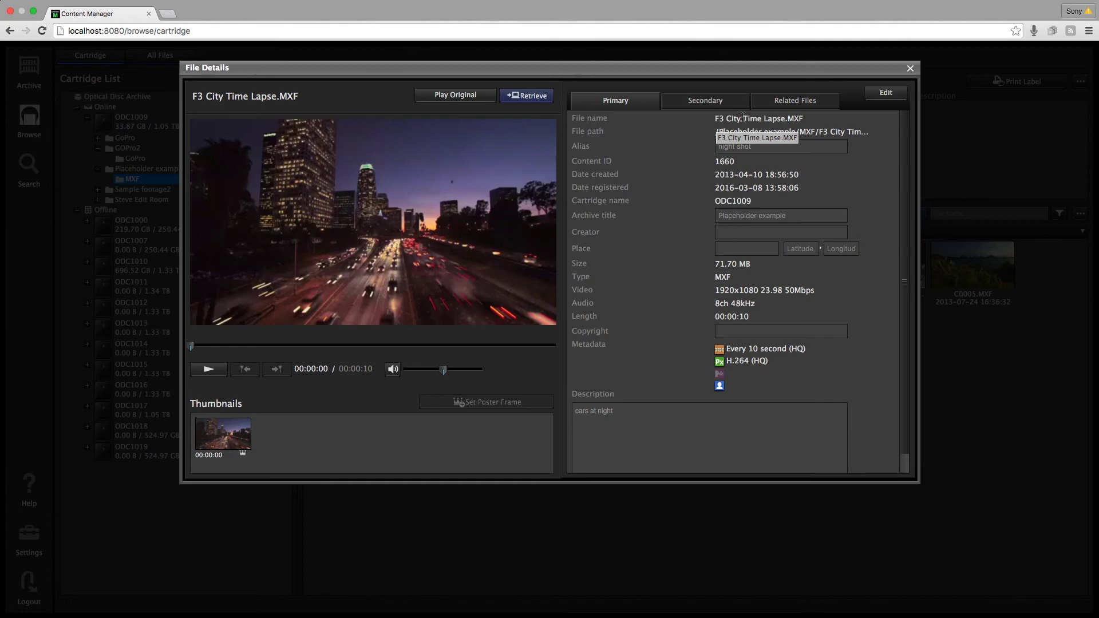
- Check the destinations available for retrieving F3 City Time Lapse.MXF, including Macintosh HD, and leave without starting the retrieval
click(526, 97)
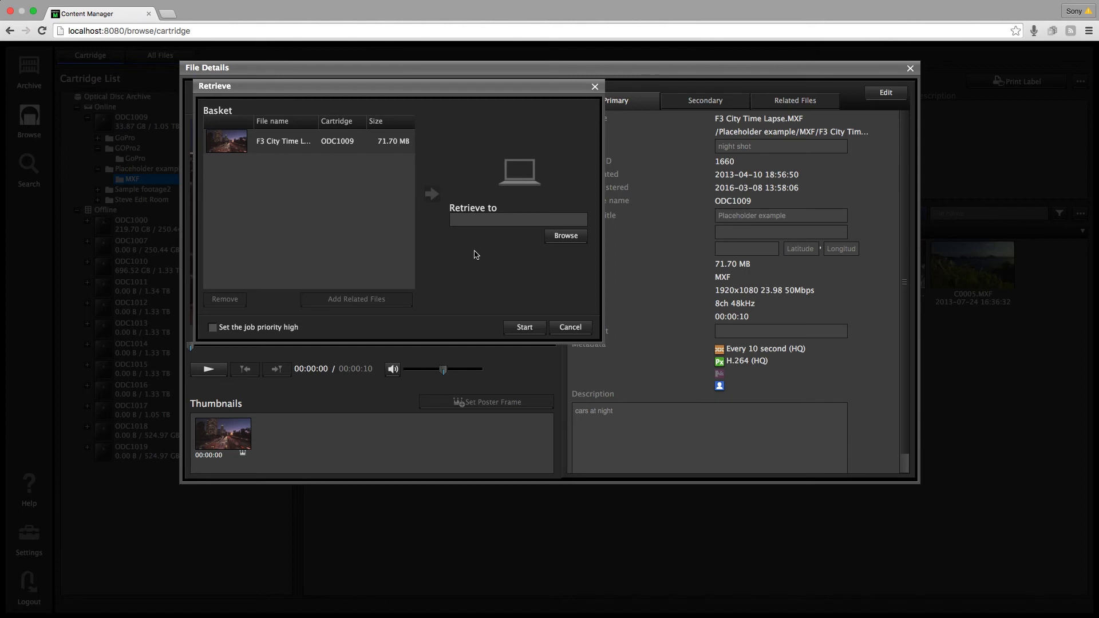
click(567, 237)
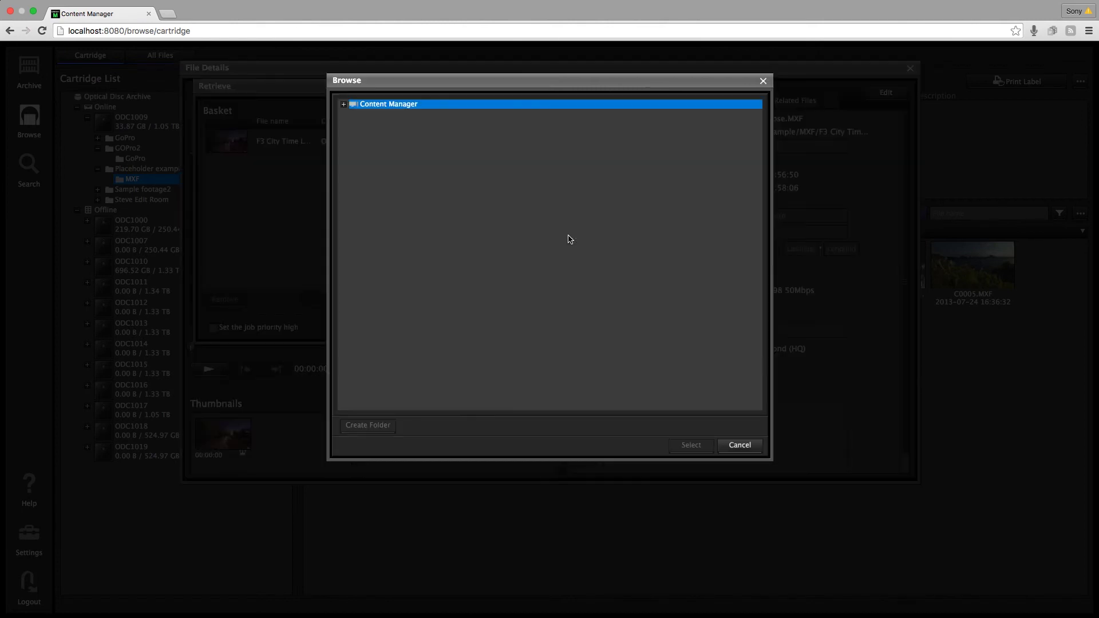
click(345, 107)
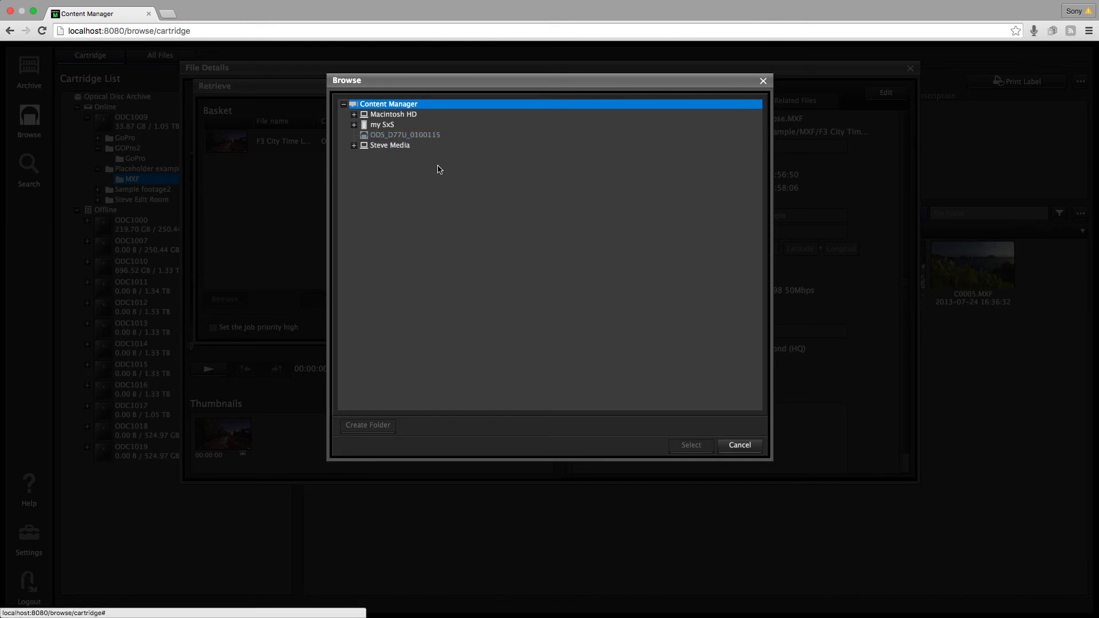
click(401, 115)
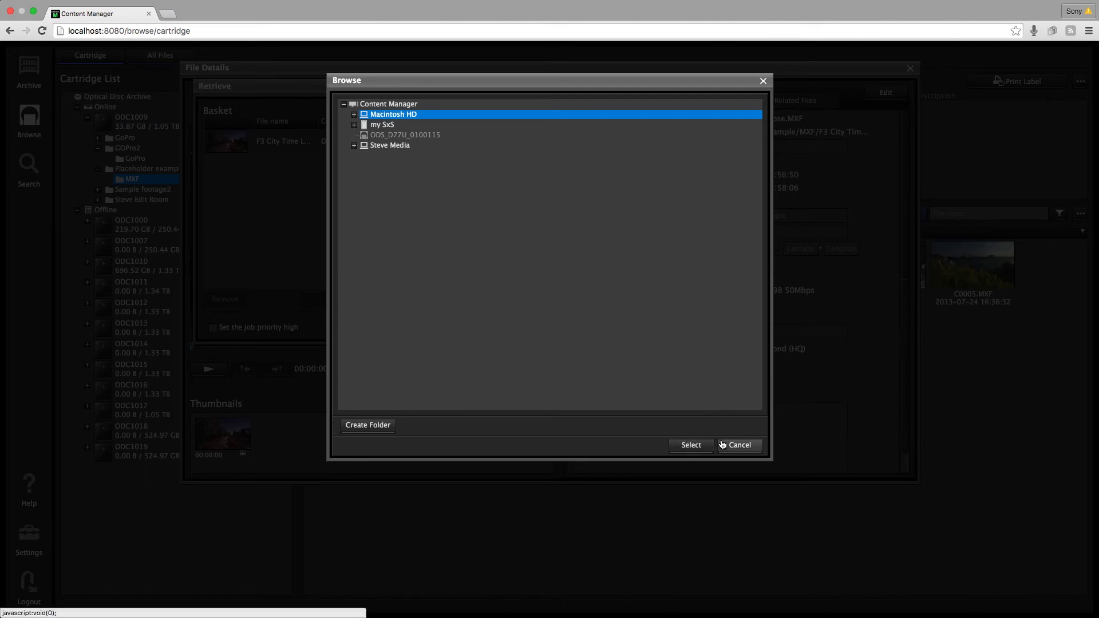
click(721, 445)
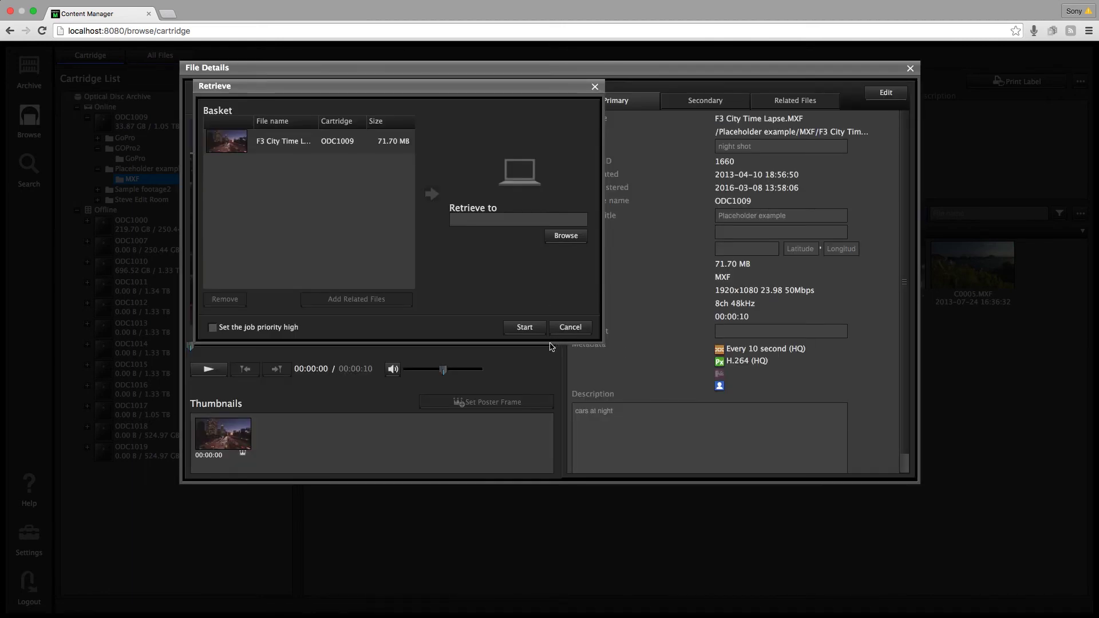
click(569, 327)
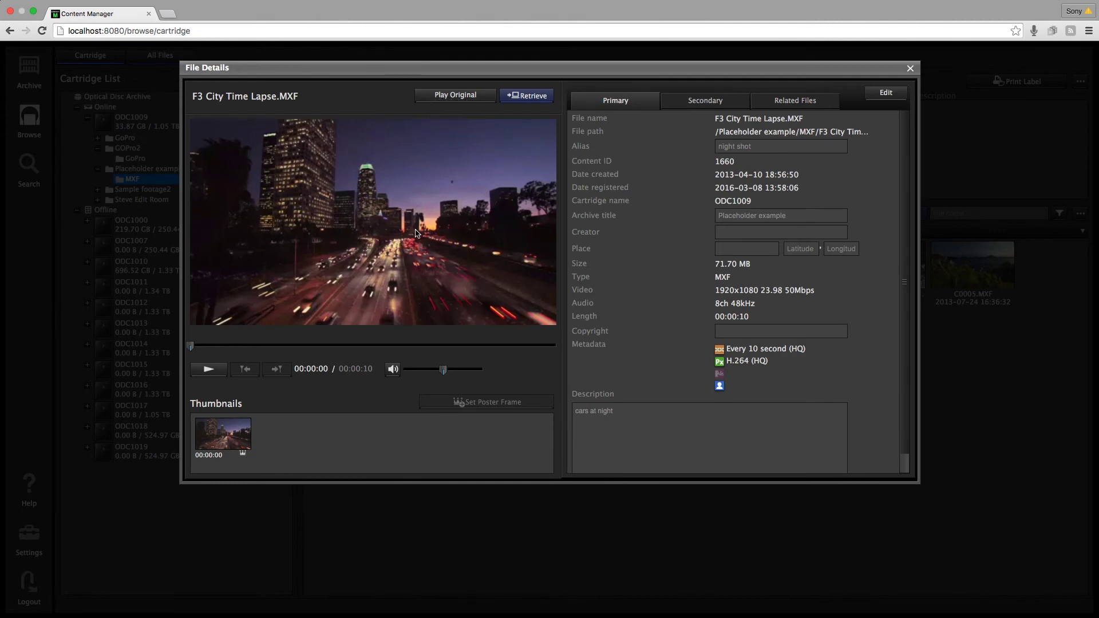
- Preview the proxy of F3 City Time Lapse.MXF briefly, and play its original file in Catalyst Browse, pausing near the end
click(209, 369)
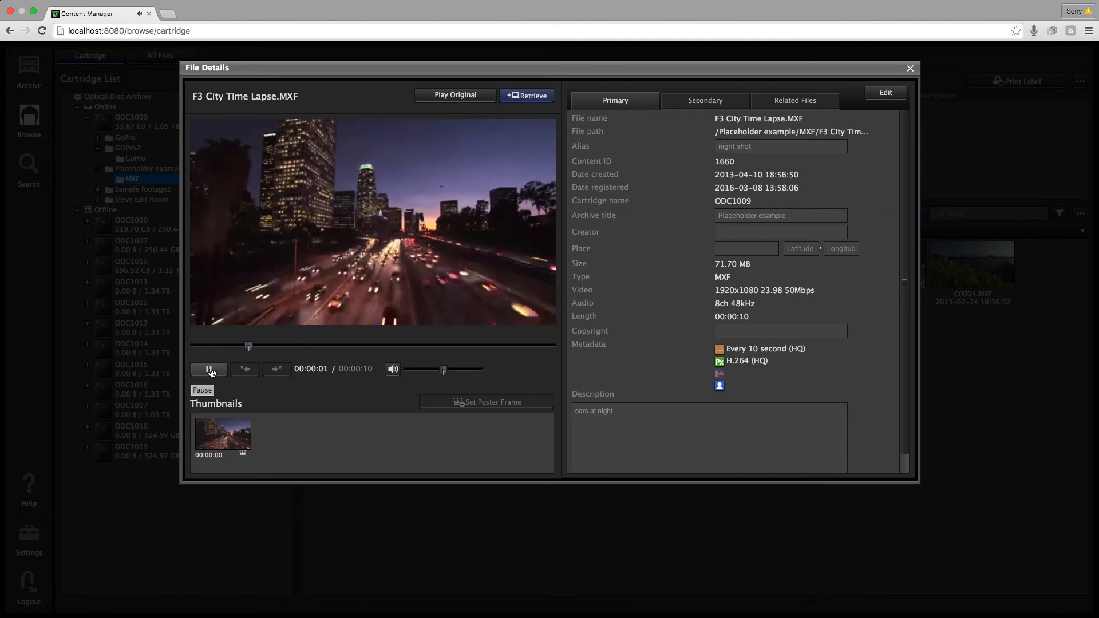
click(210, 370)
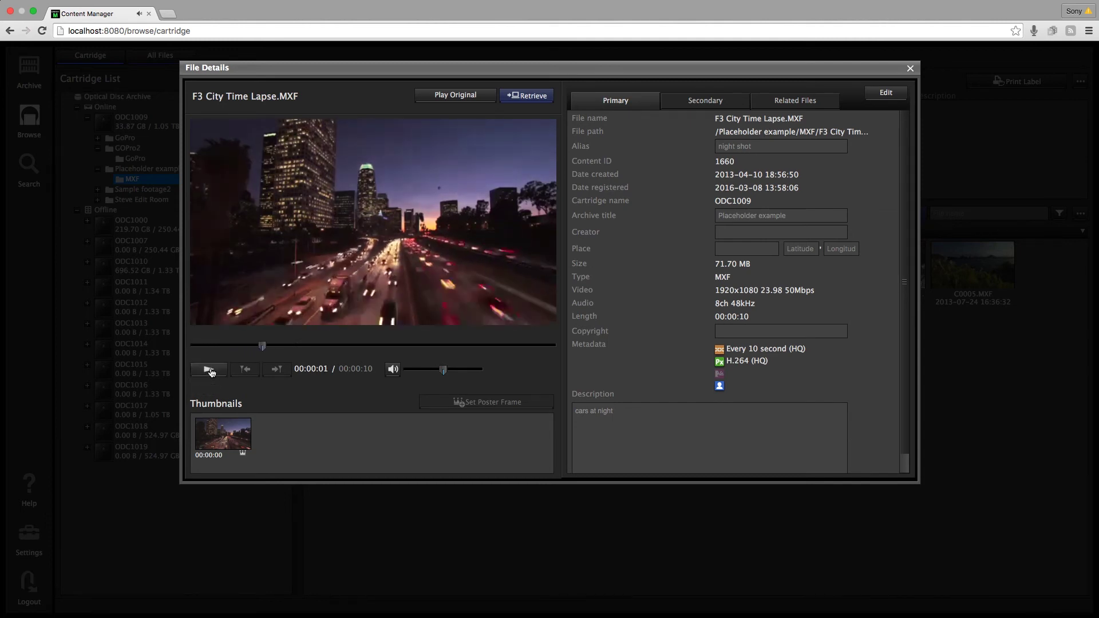
click(430, 97)
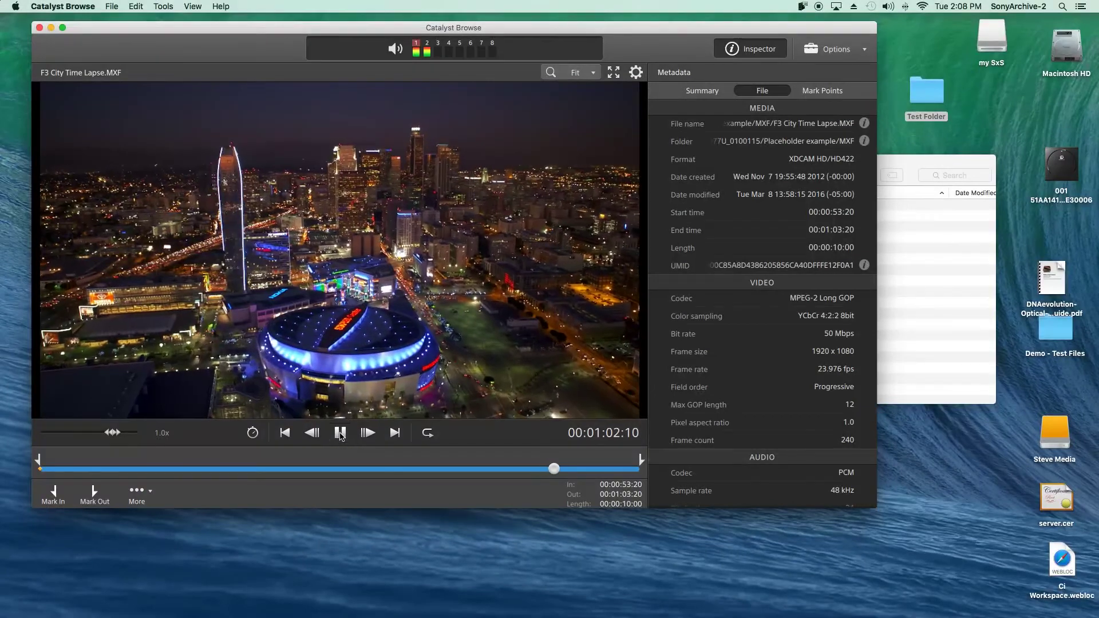
click(341, 434)
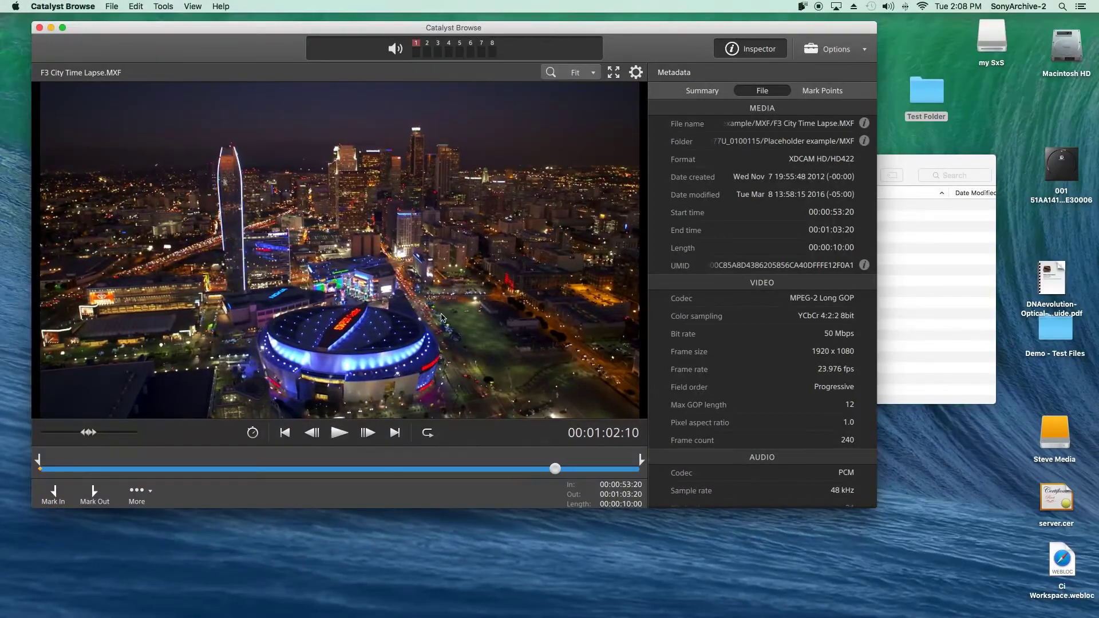
- View the original clip full screen, play it briefly and pause it, and leave full screen
click(613, 72)
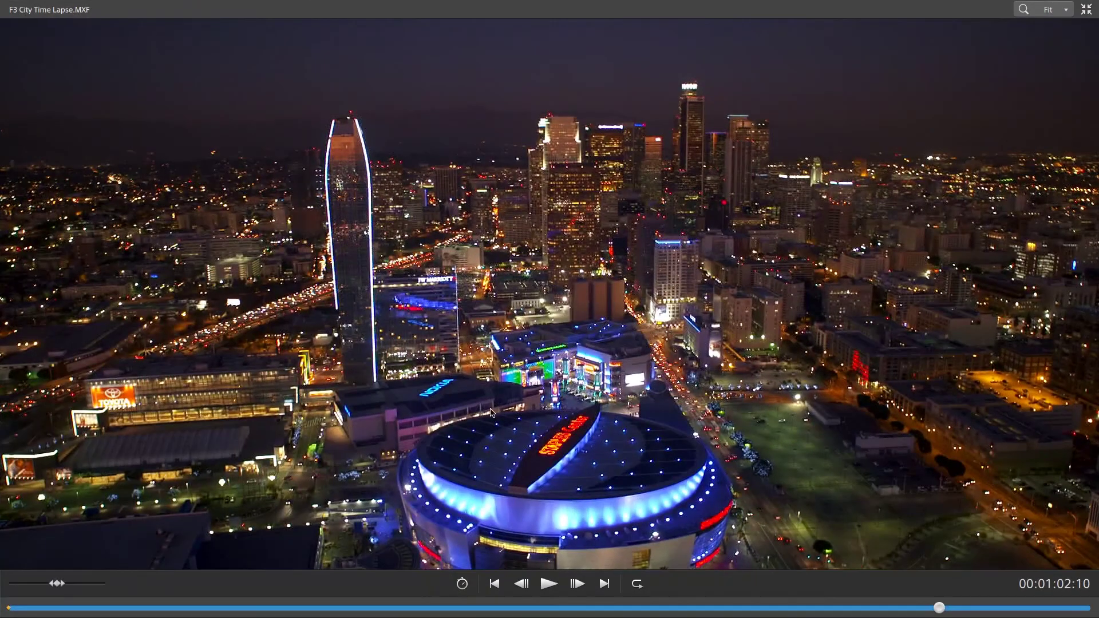
click(551, 585)
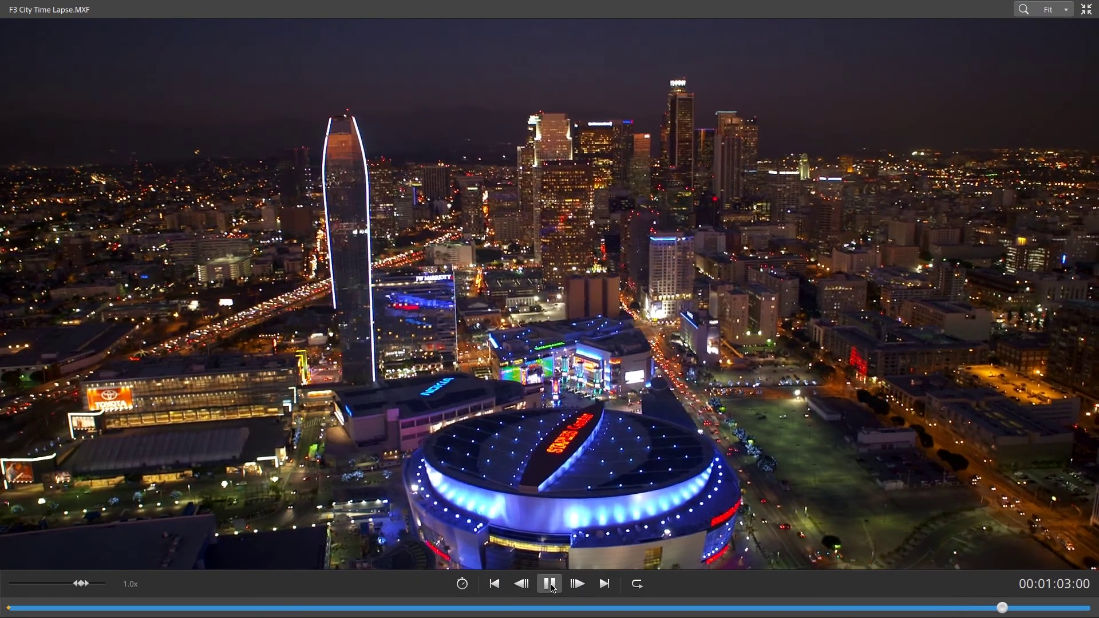
click(551, 585)
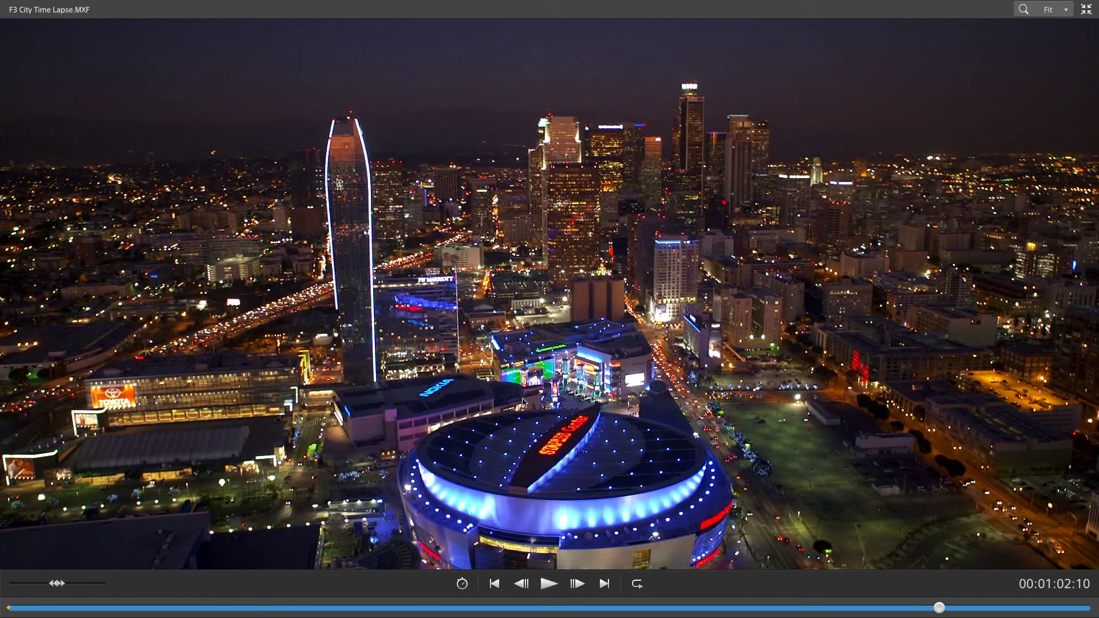
click(1086, 10)
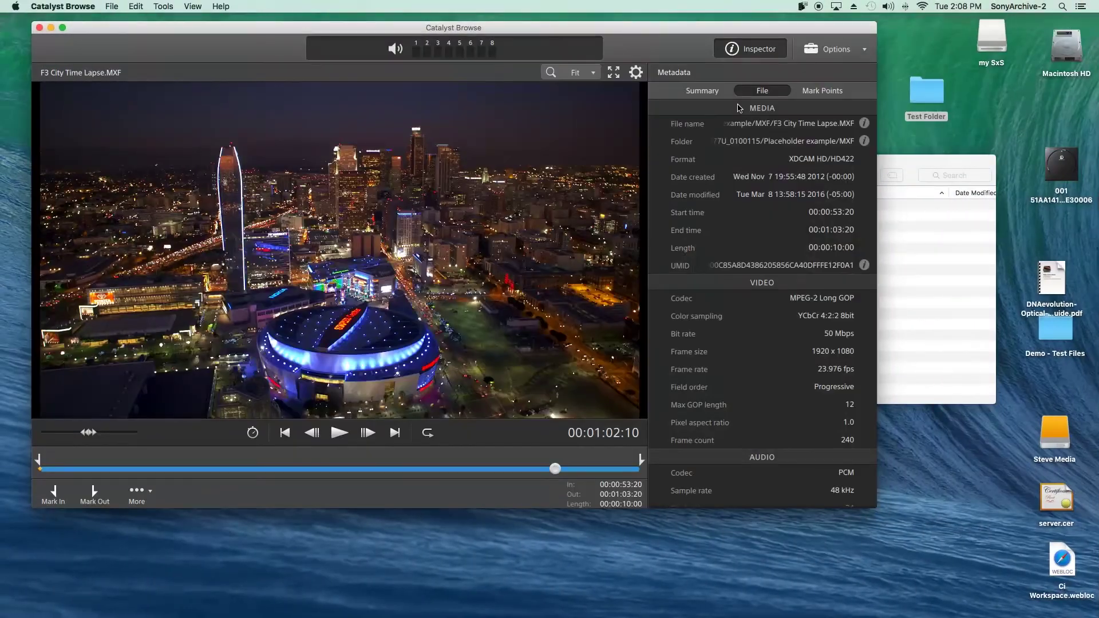
- Switch from Catalyst Browse back to Content Manager in the browser and close the clip's file details
key(super+Tab)
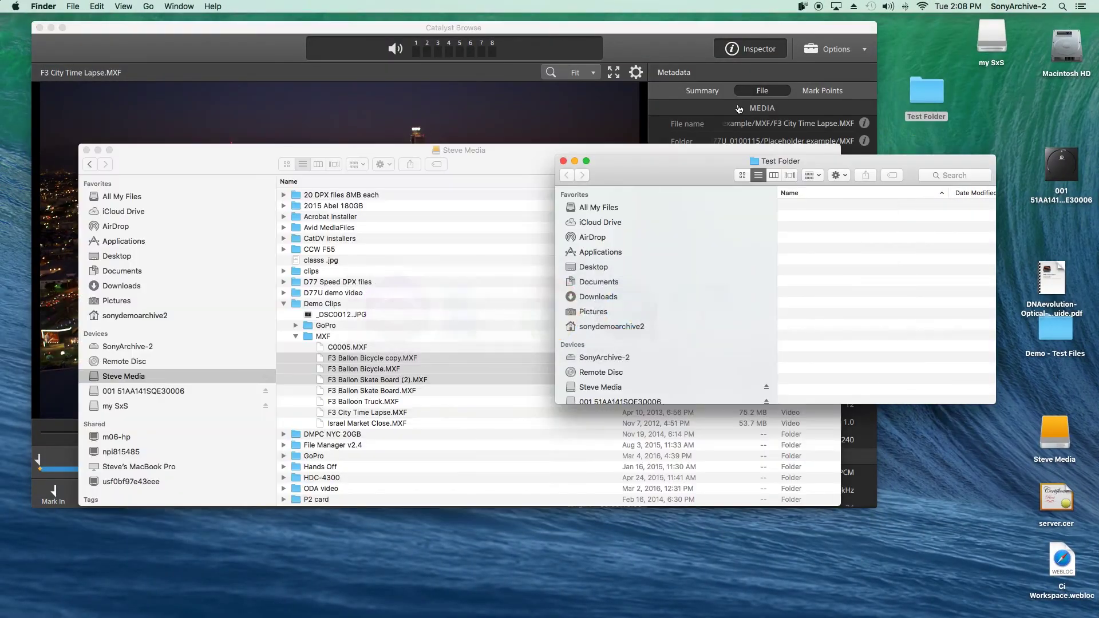
key(super+Tab)
key(super+Tab)
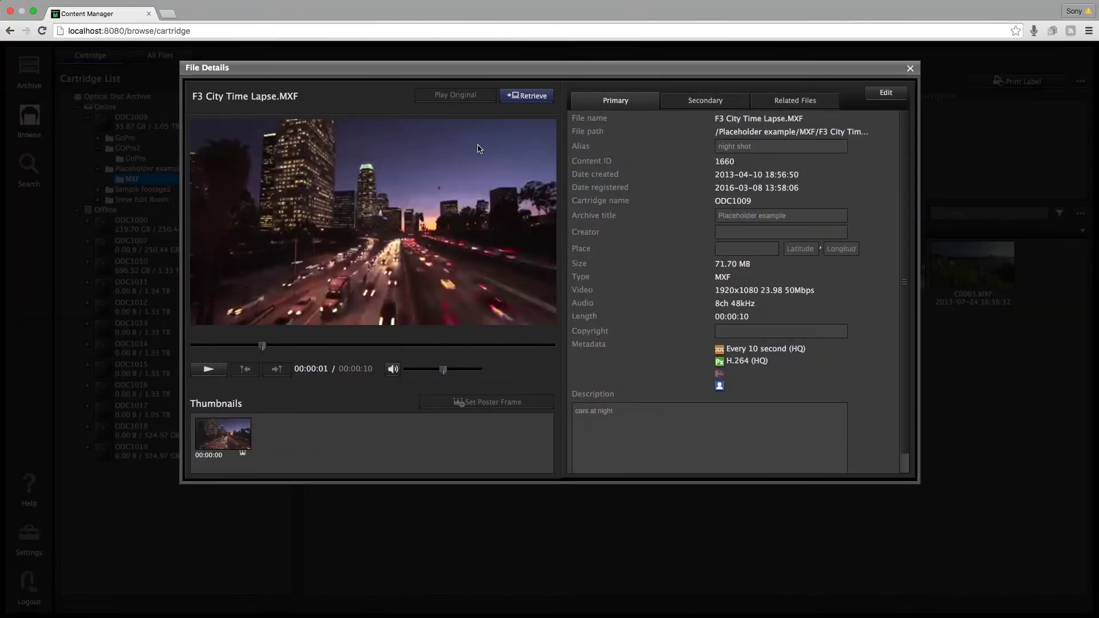
click(910, 68)
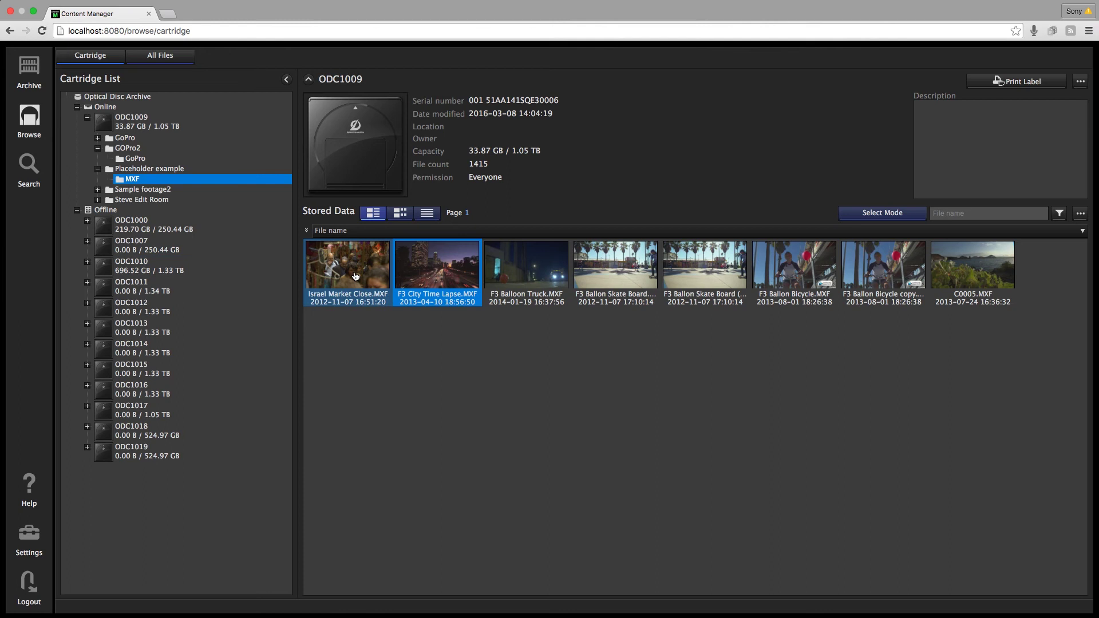
- Expand Sample footage2 on cartridge ODC1009 and look through its 4K ProRes, Arri ProRes 4444 and Blackmagic folders
click(136, 190)
click(98, 190)
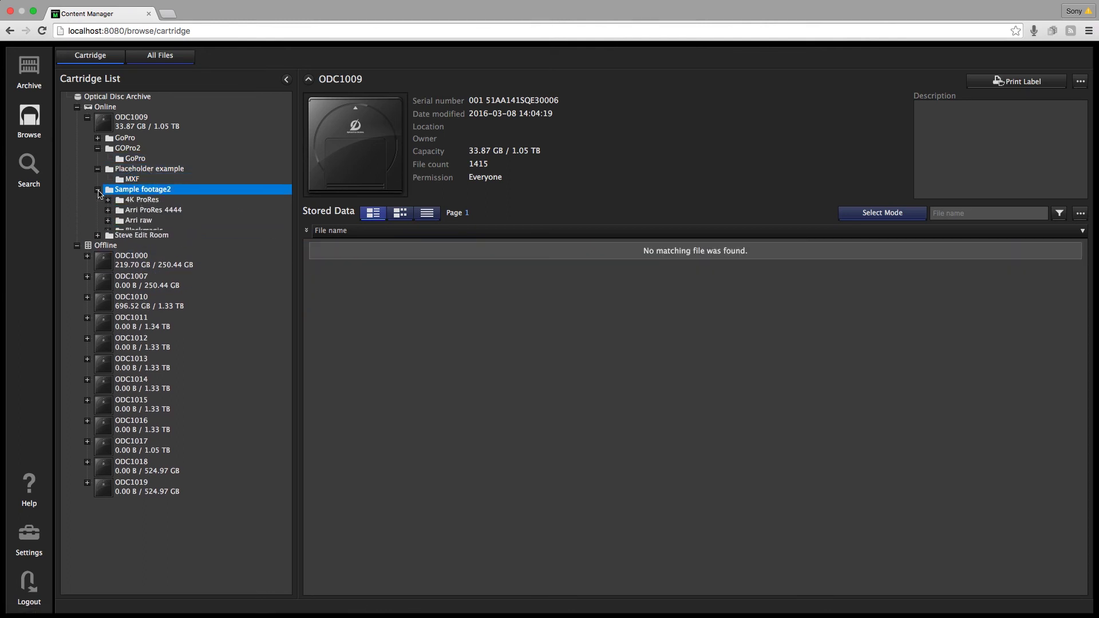
click(110, 202)
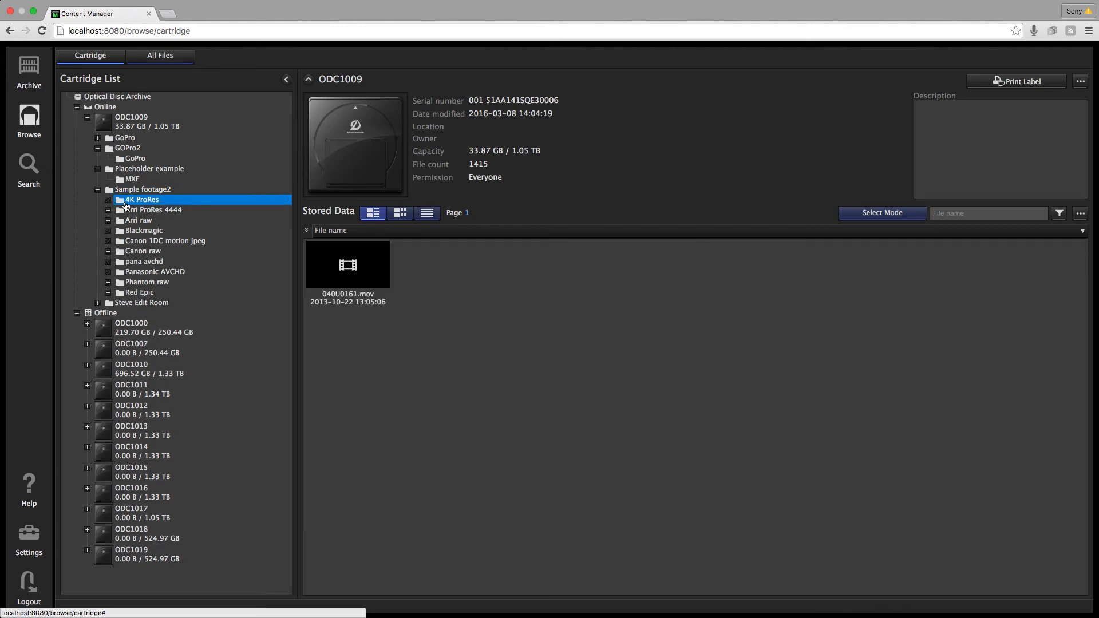
click(108, 202)
click(108, 211)
click(134, 212)
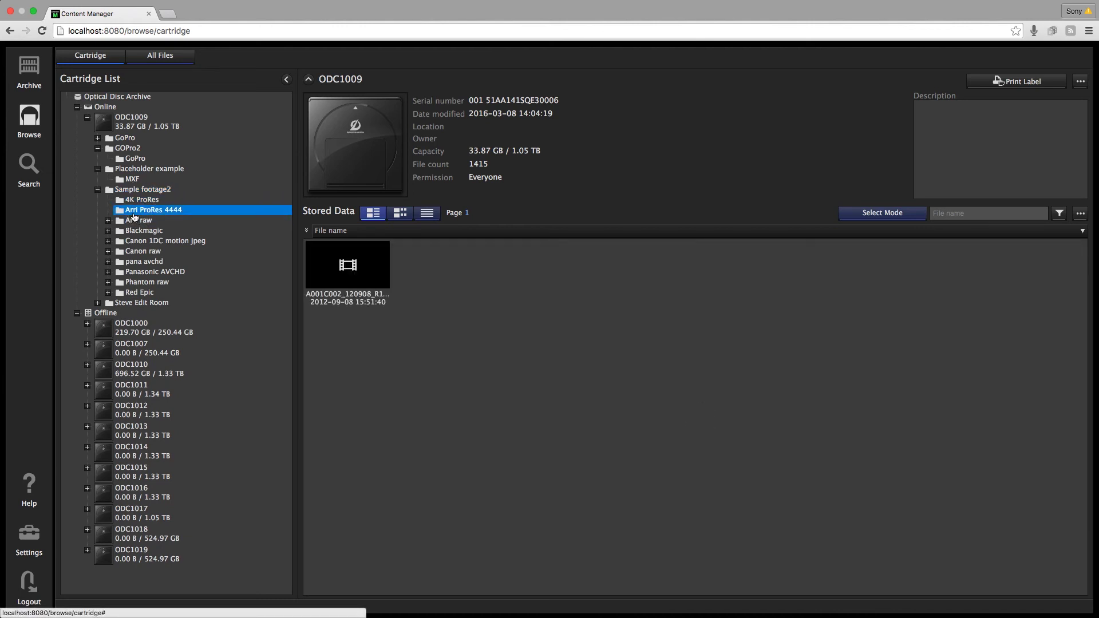
click(138, 231)
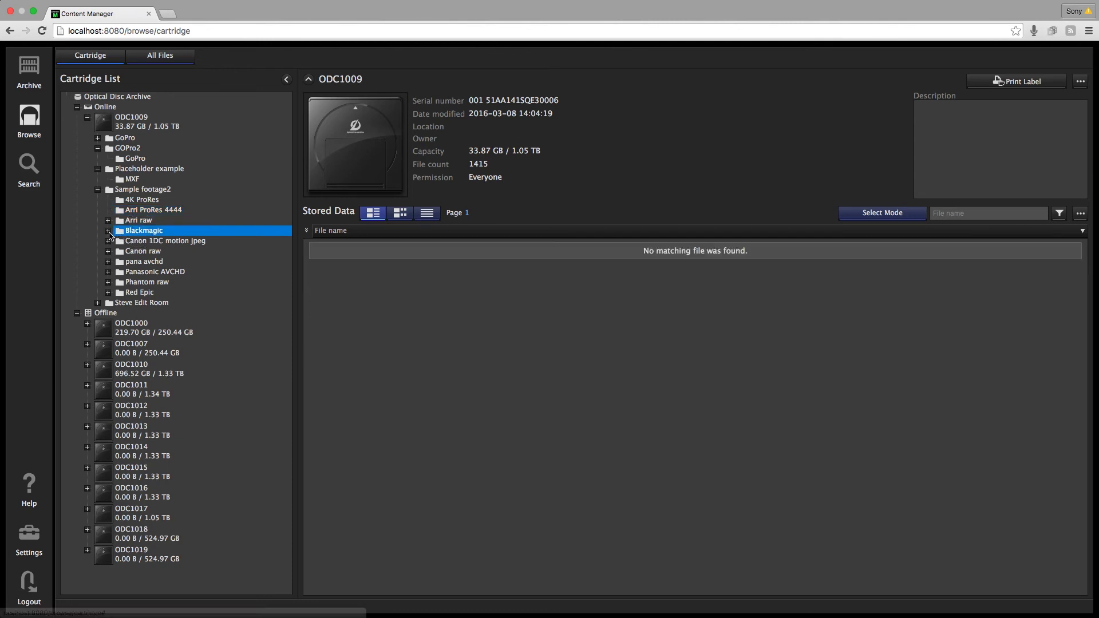
click(108, 231)
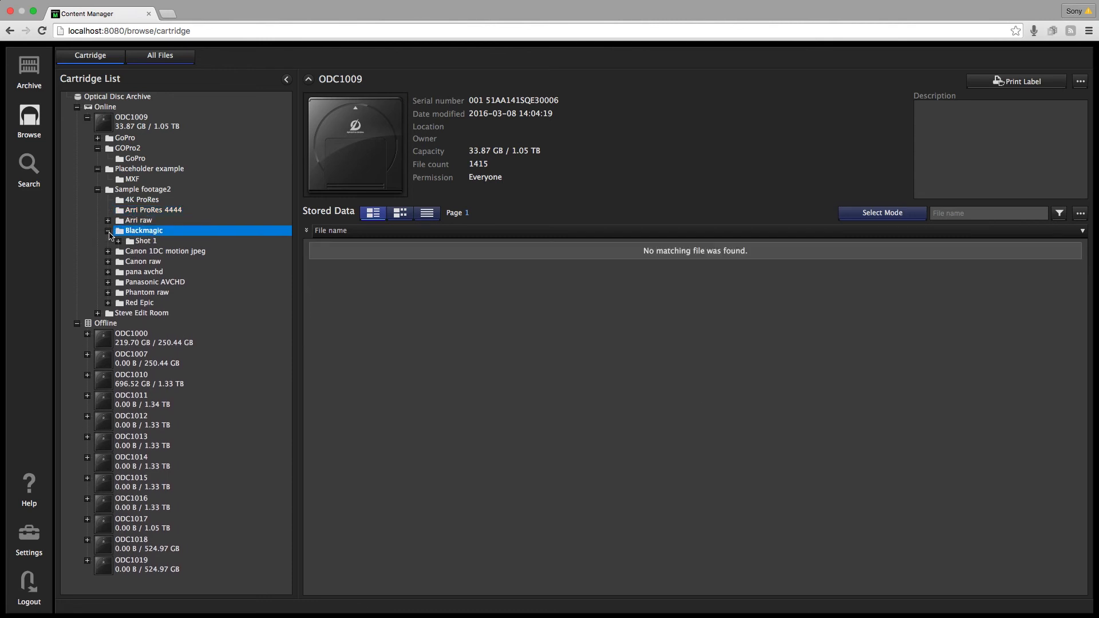
- Check the 4K ProRes folder and Canon raw's AA001201_121115_0004_SSD1 subfolder, and collapse Sample footage2
click(146, 204)
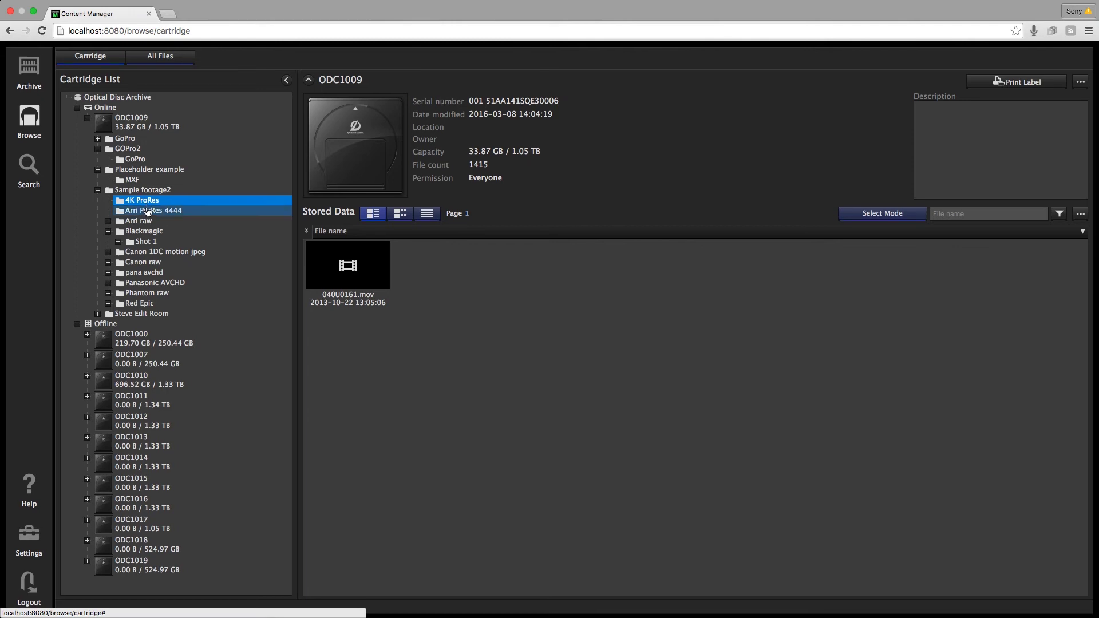
click(140, 265)
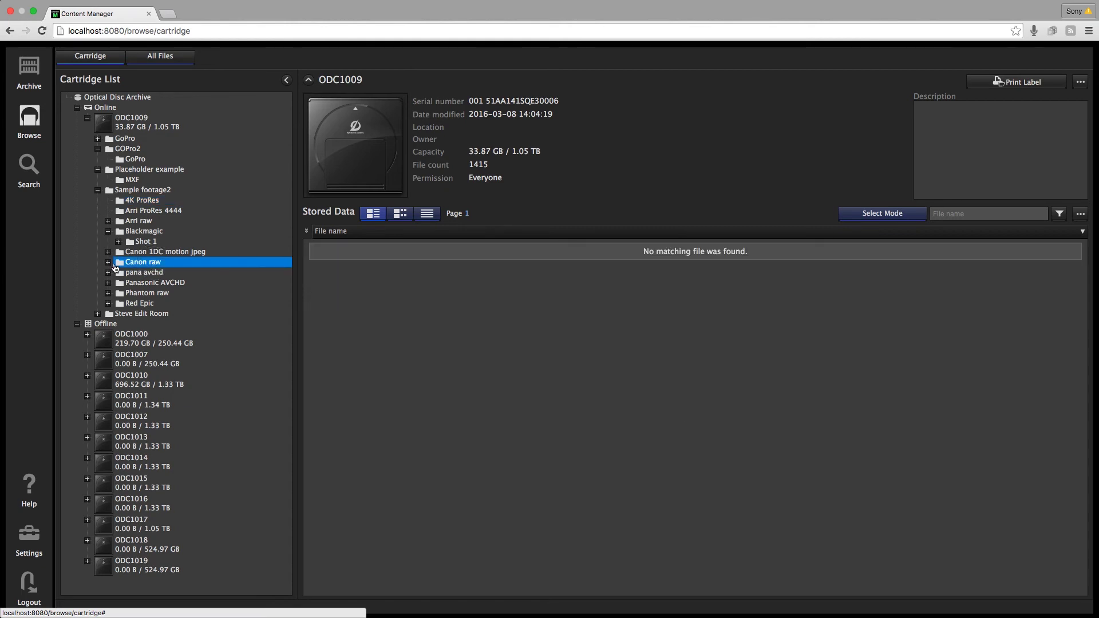
click(108, 262)
click(164, 272)
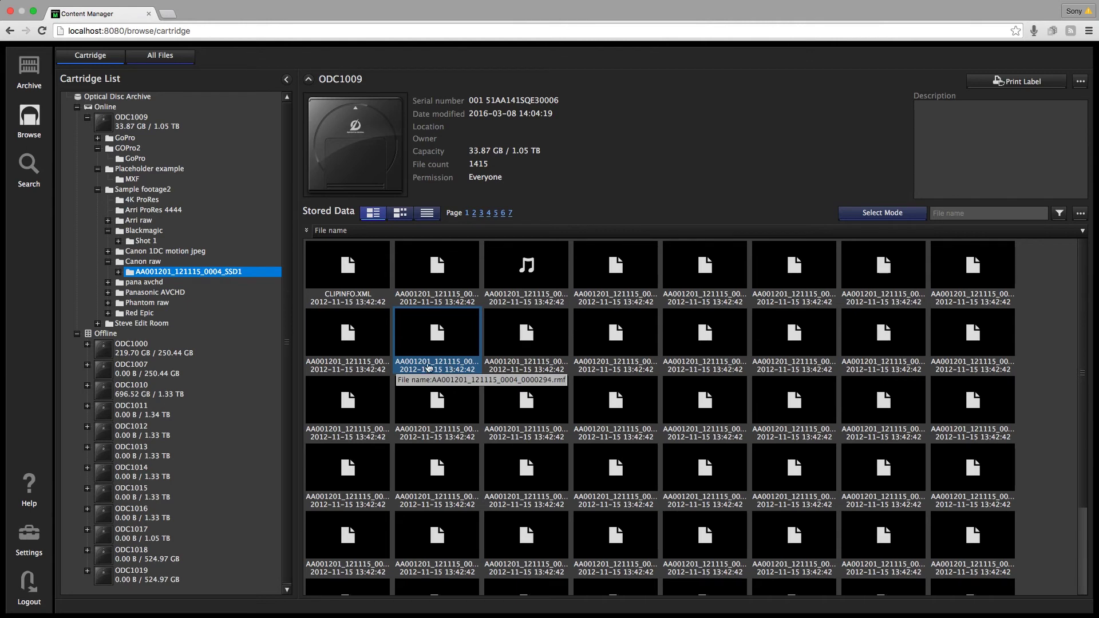
click(144, 261)
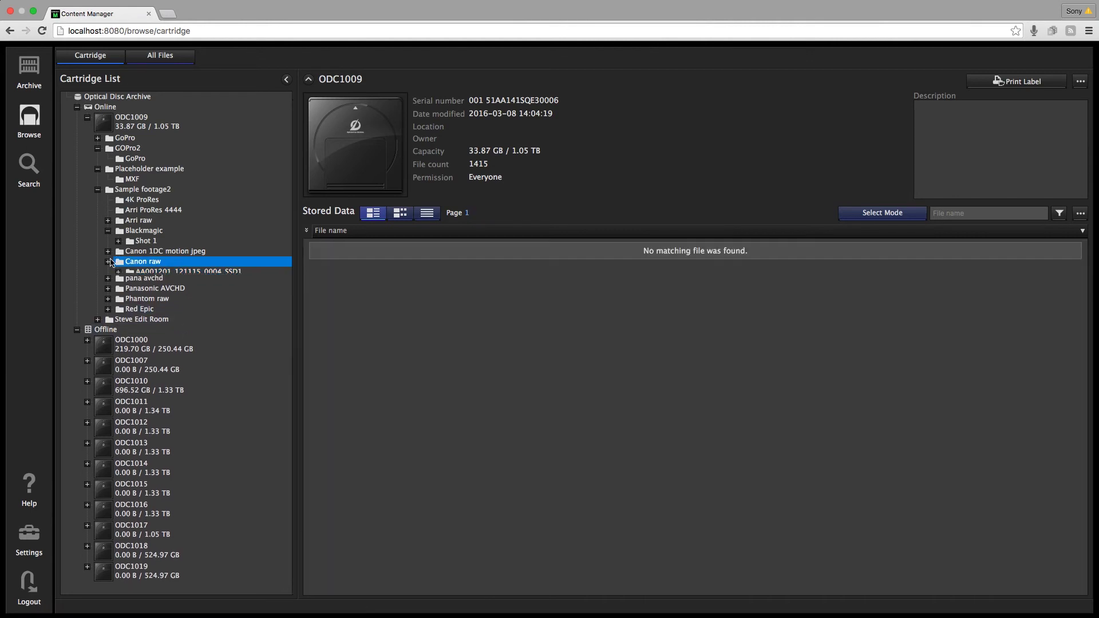
click(97, 190)
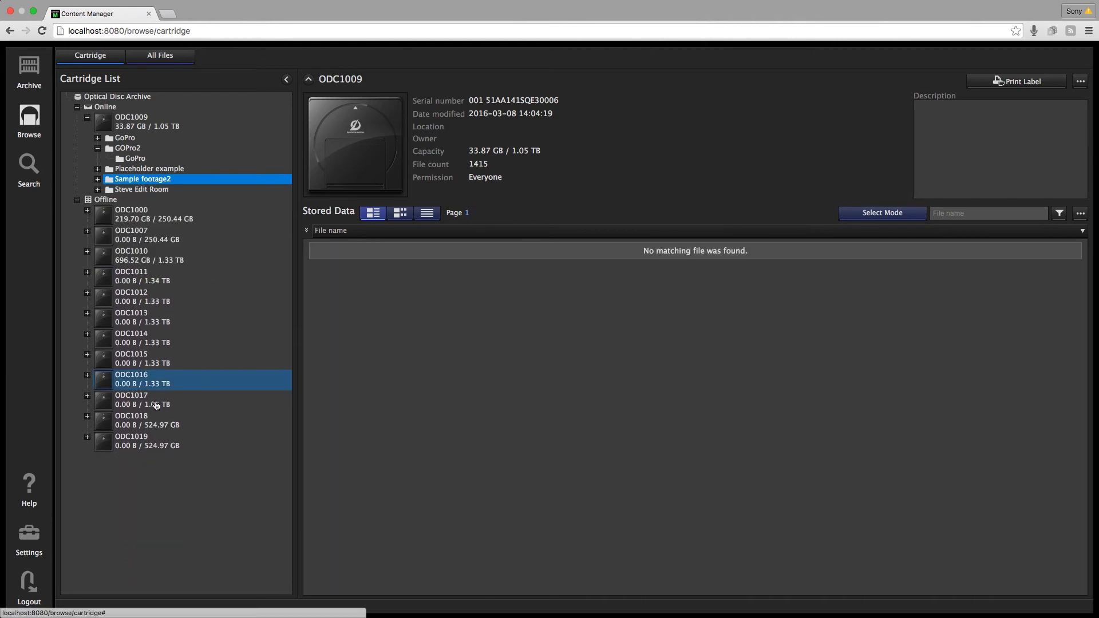
- Open the Content Manager Help at the Supported File Formats topic of the Appendix
click(32, 491)
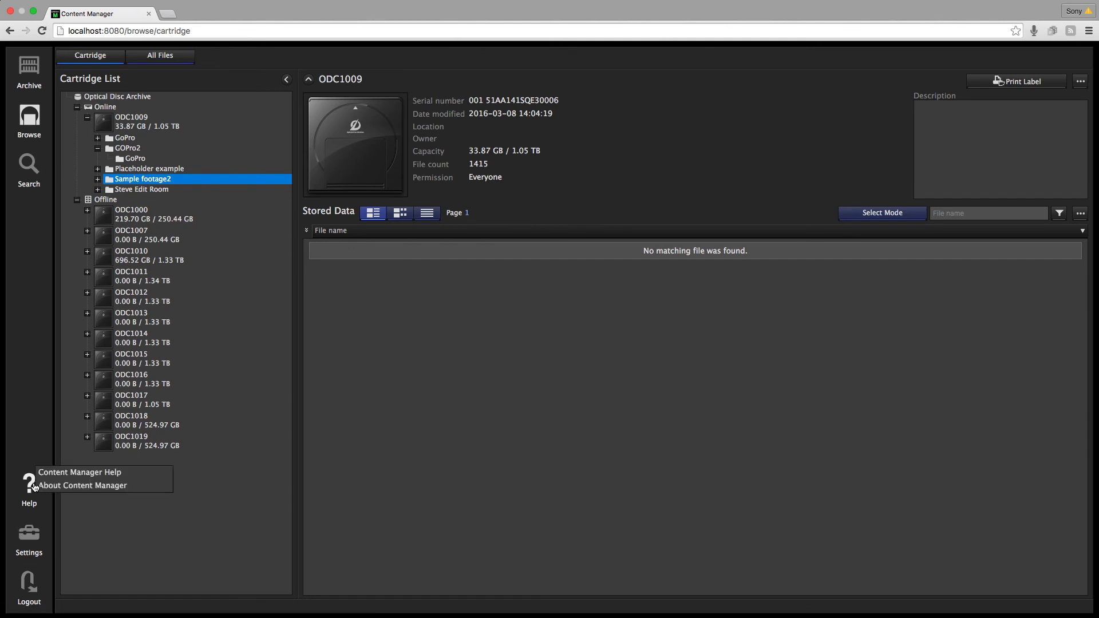
click(86, 473)
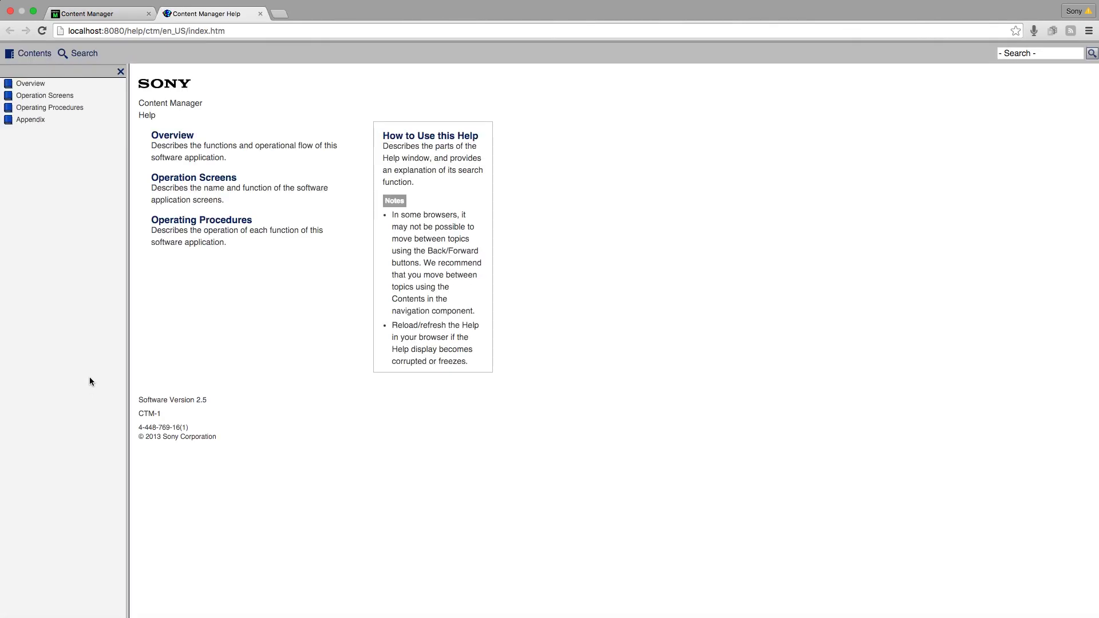
click(30, 120)
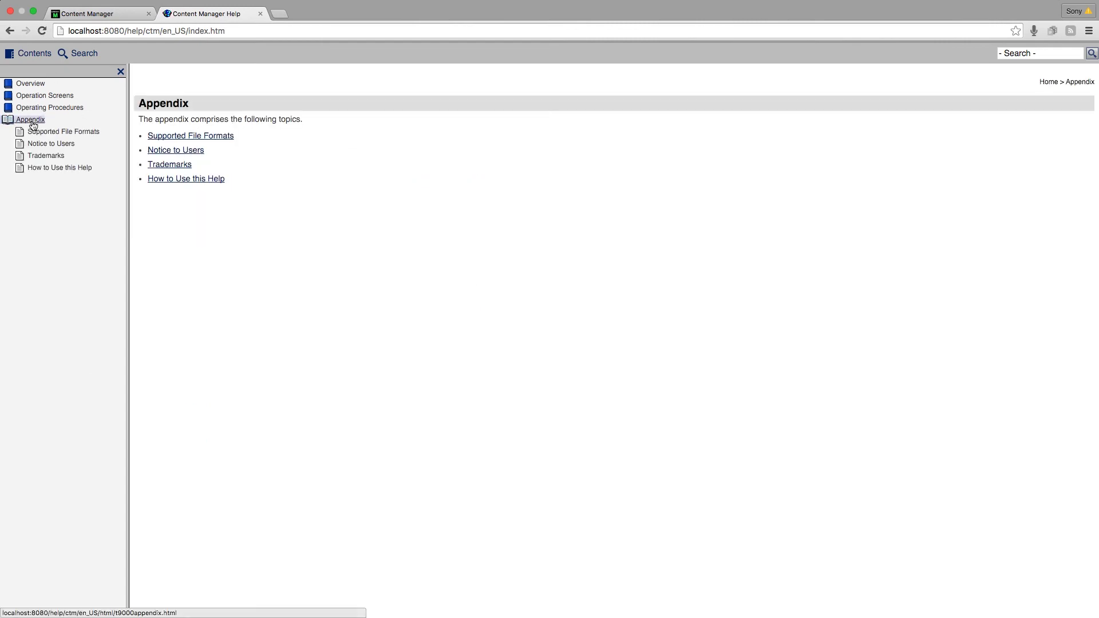
click(86, 132)
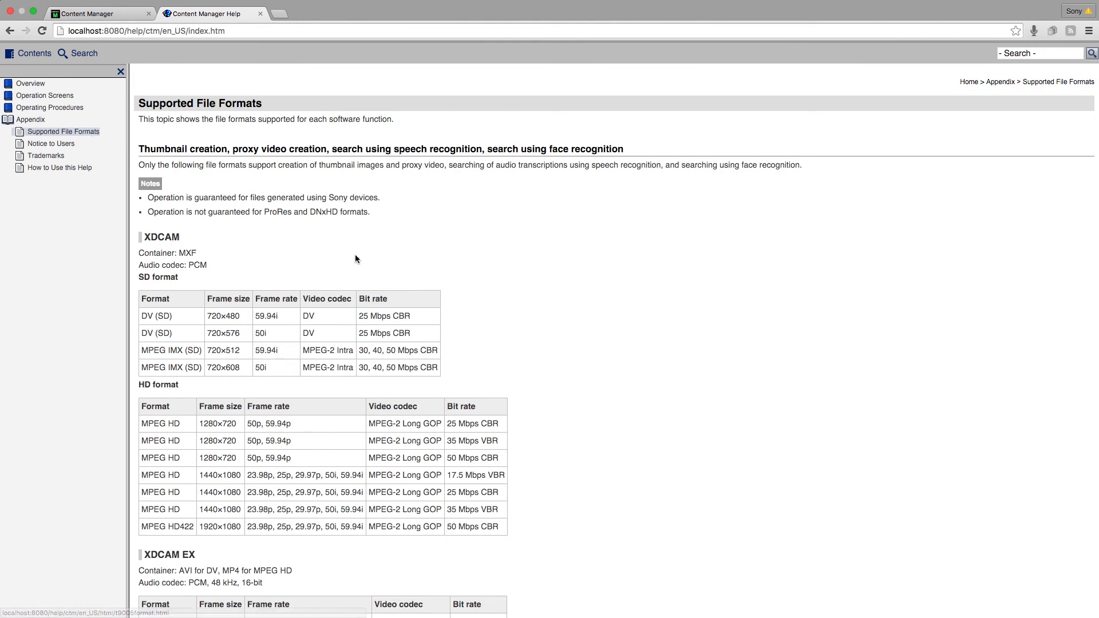
- Read through the supported file formats from XDCAM to ProRes and DNxHD, down to the speech recognition languages and still image formats
scroll(374, 259, down, 5)
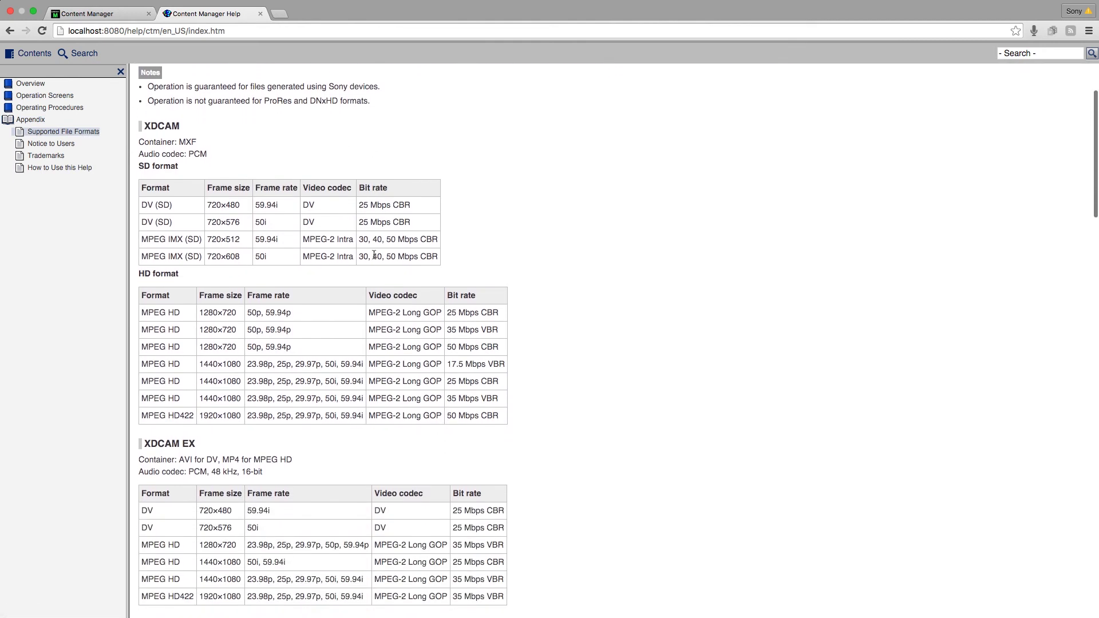
scroll(501, 259, up, 1)
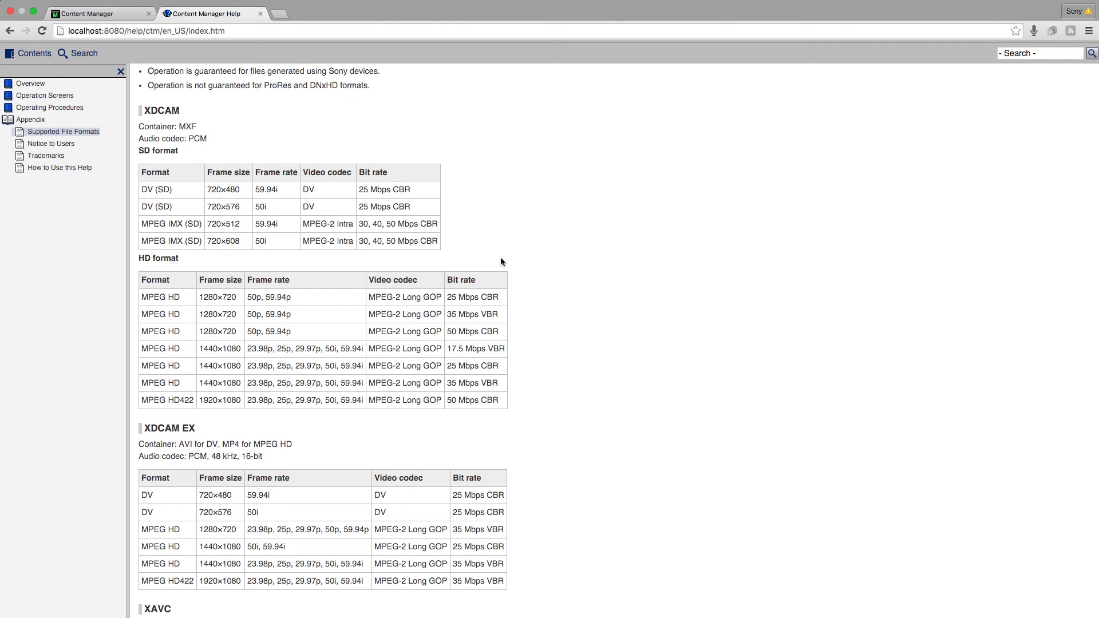
scroll(501, 262, down, 2)
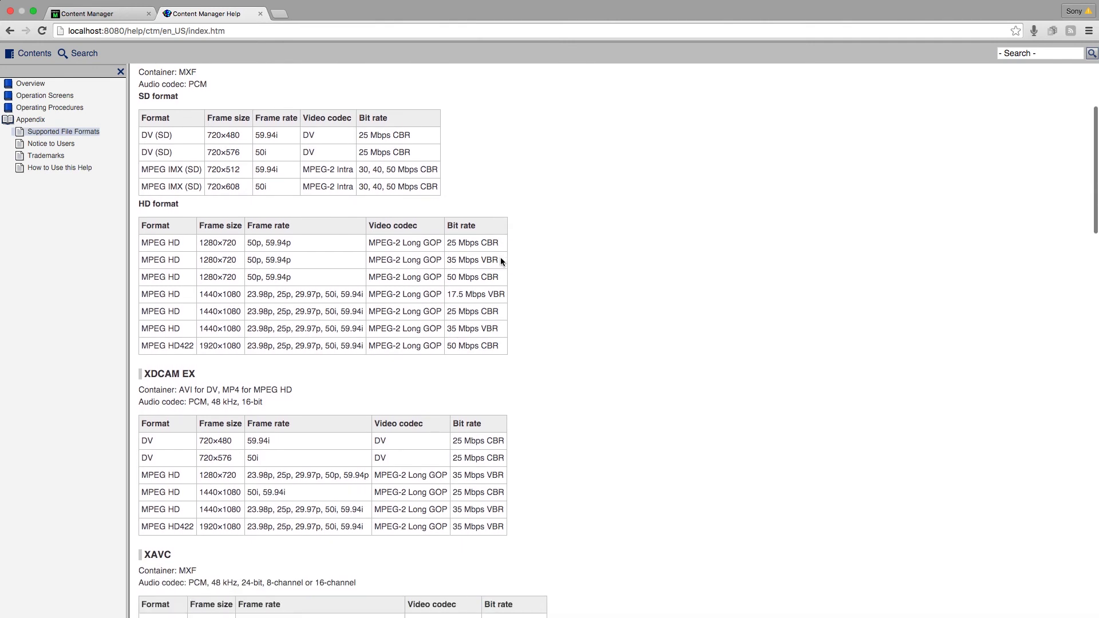
scroll(501, 262, down, 5)
scroll(501, 262, down, 12)
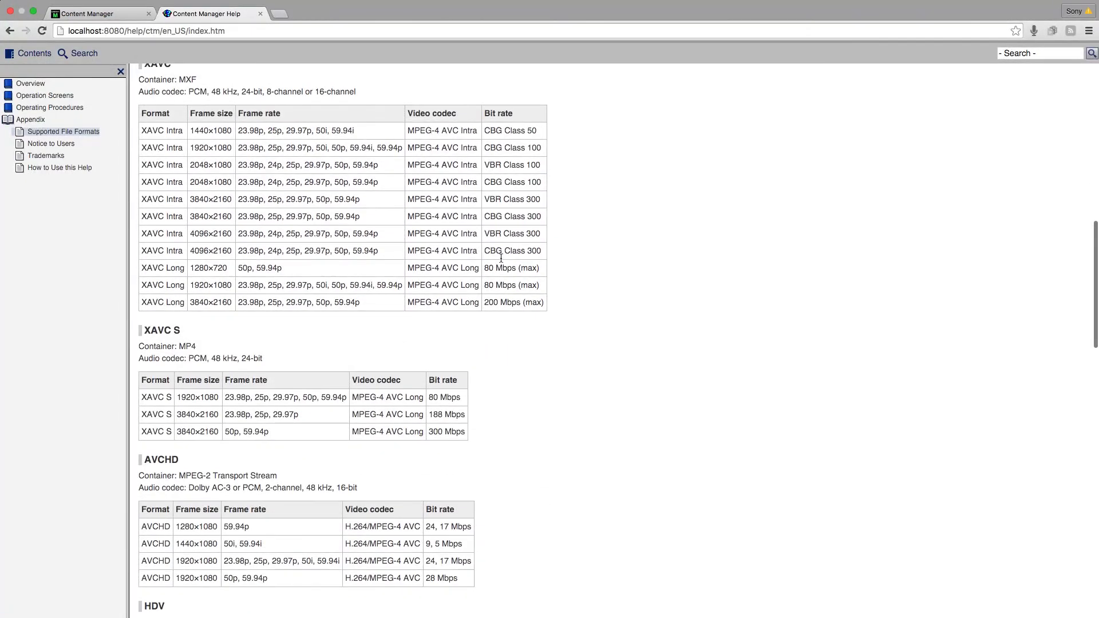
scroll(501, 261, down, 1)
scroll(501, 258, down, 5)
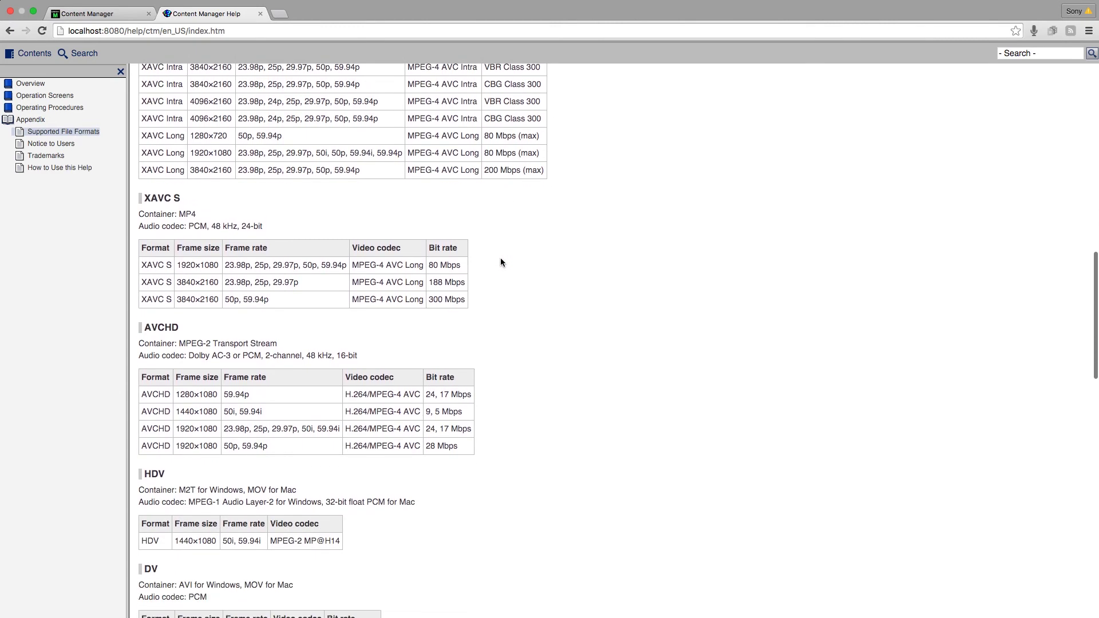
scroll(502, 263, down, 6)
scroll(502, 263, down, 8)
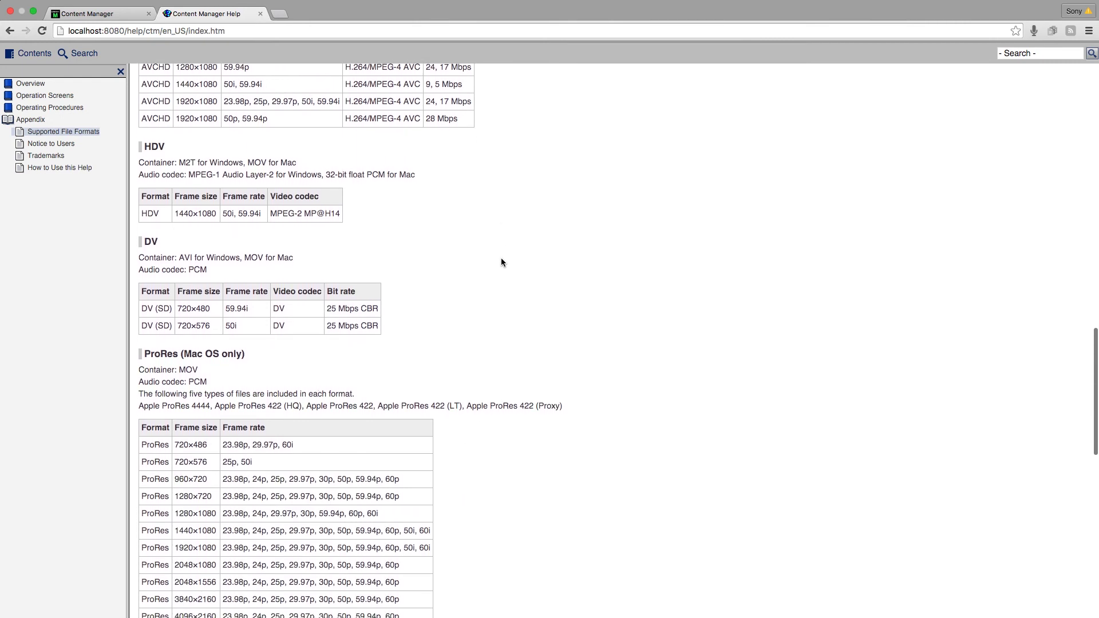
scroll(501, 263, down, 10)
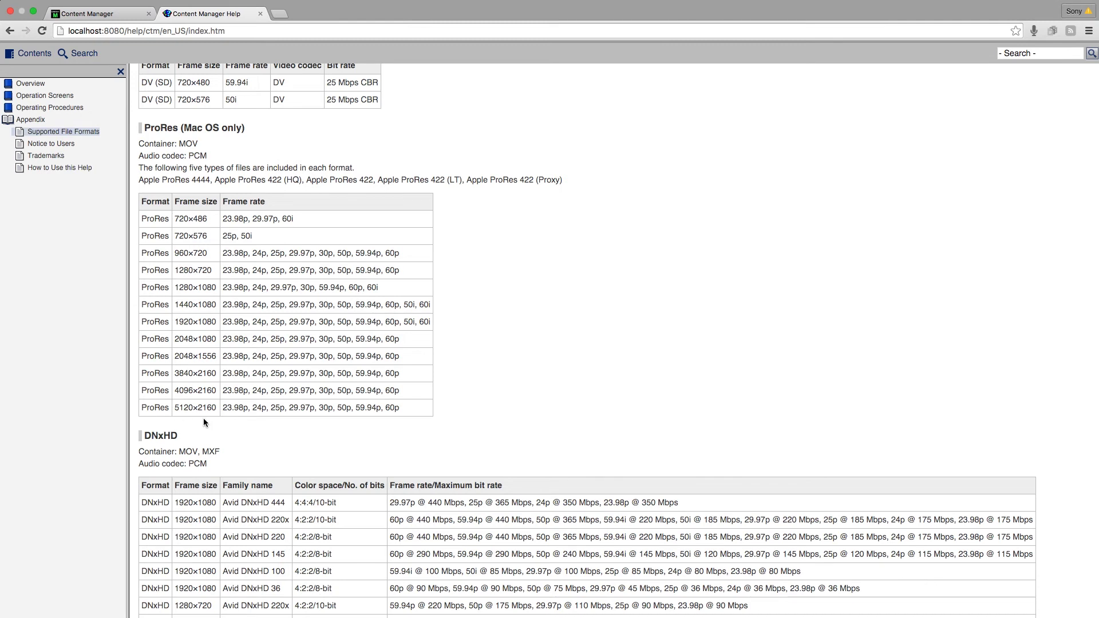
scroll(344, 417, down, 5)
scroll(345, 418, down, 1)
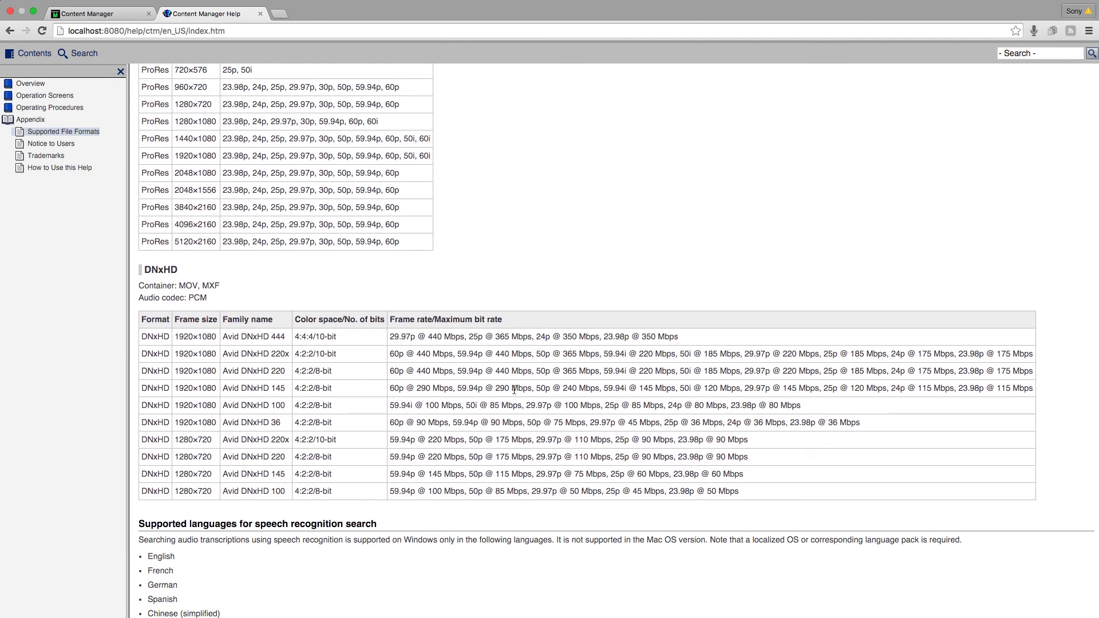
scroll(297, 368, down, 2)
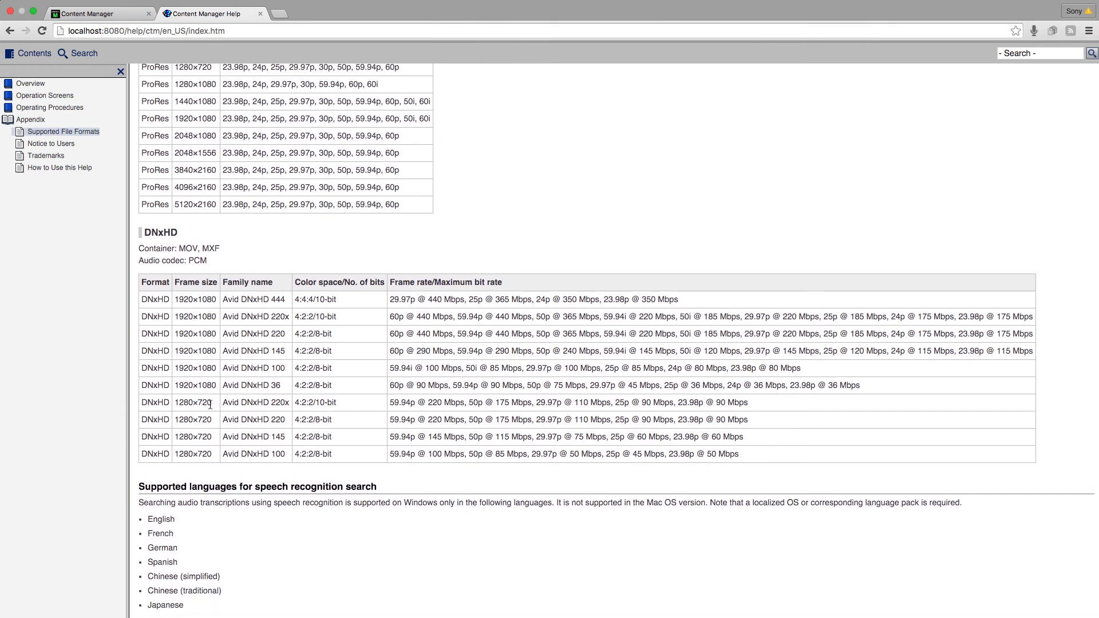
scroll(324, 389, down, 3)
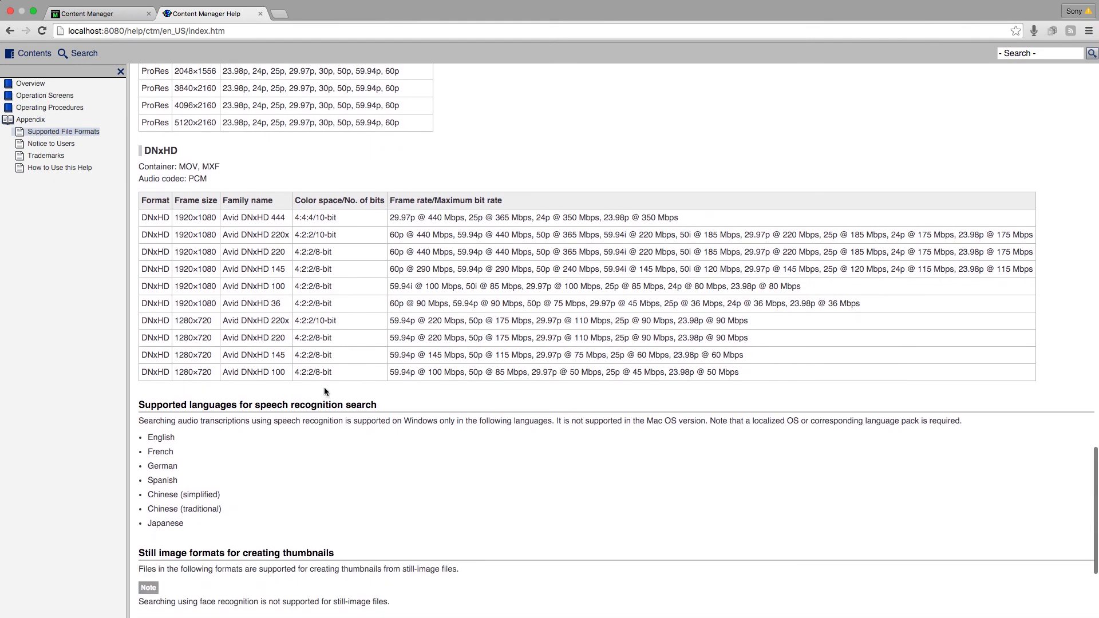
- Return from the help to Content Manager and view the Sample Clips folder in thumbnail, list and tile views
scroll(324, 387, up, 15)
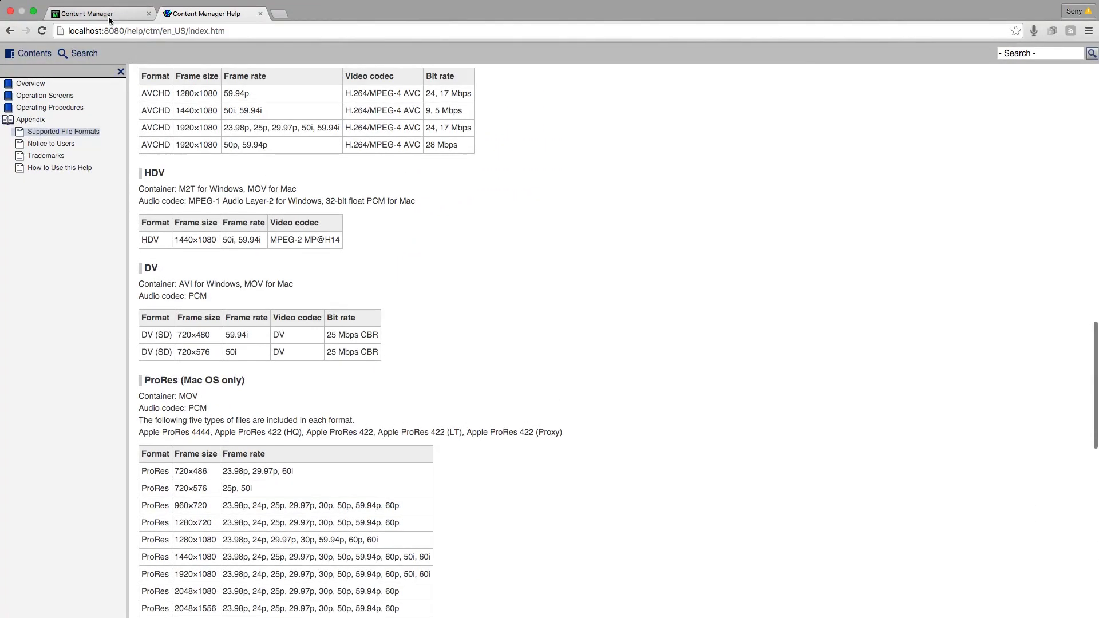
click(108, 14)
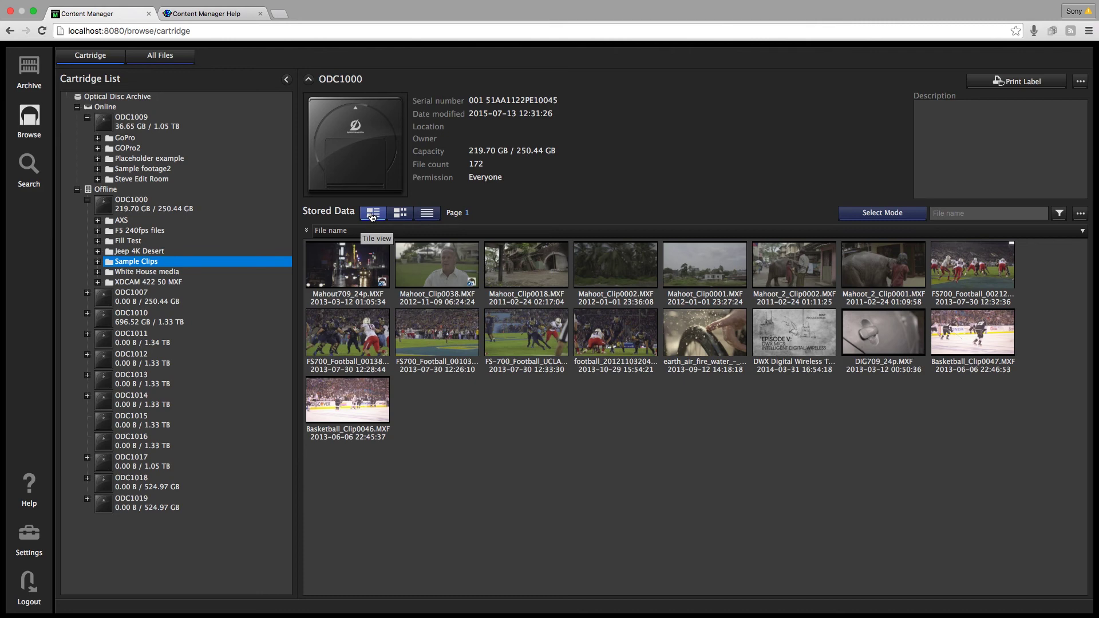
click(399, 215)
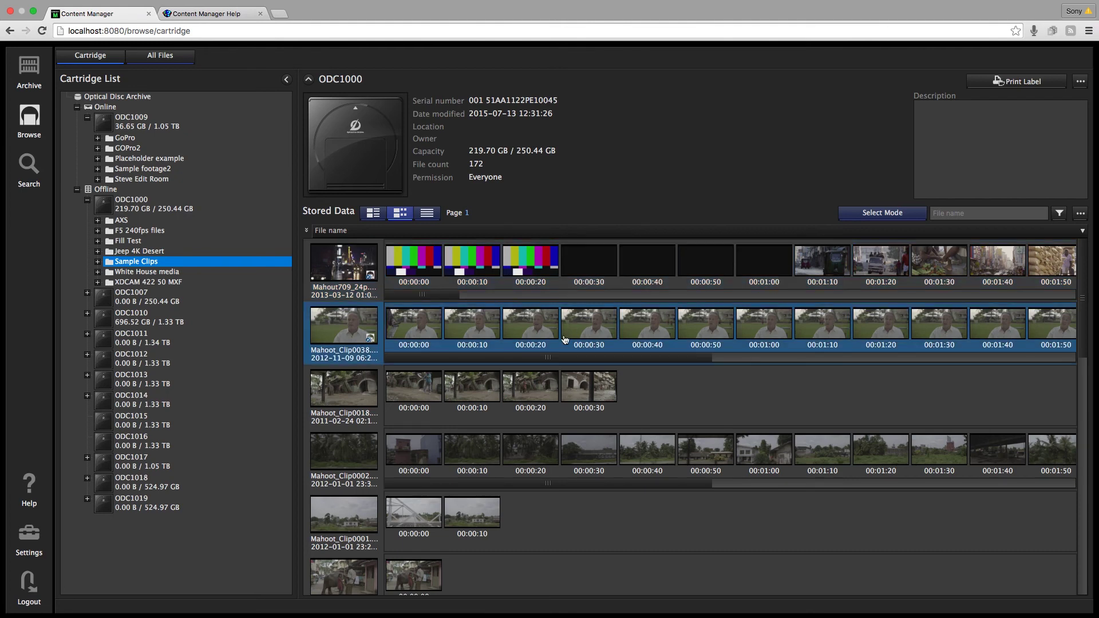
drag(567, 358, 456, 350)
click(427, 213)
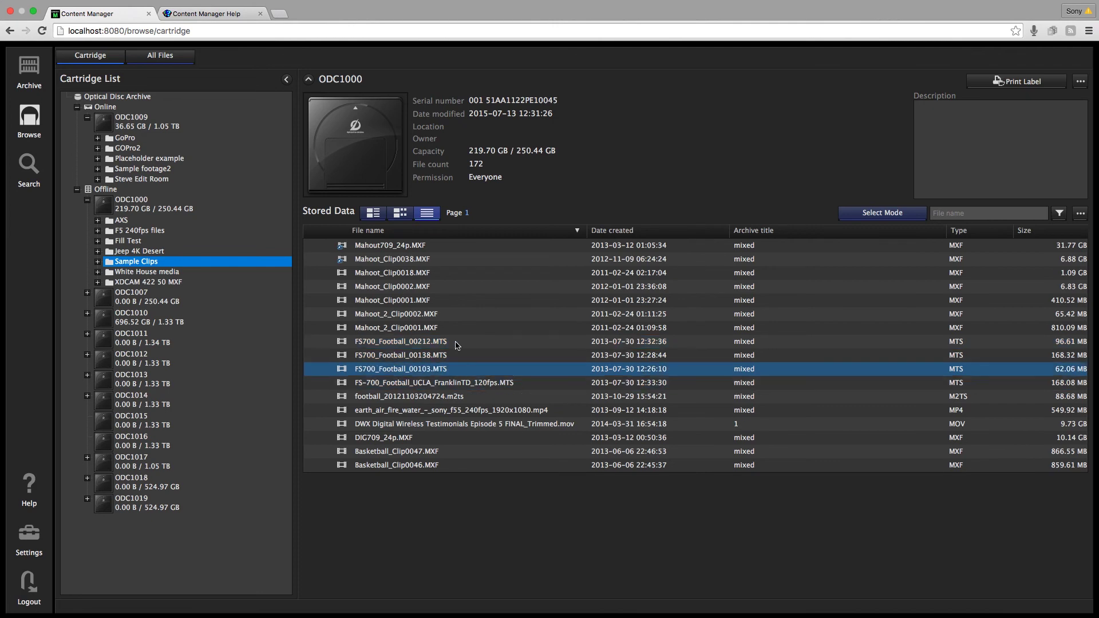
click(374, 213)
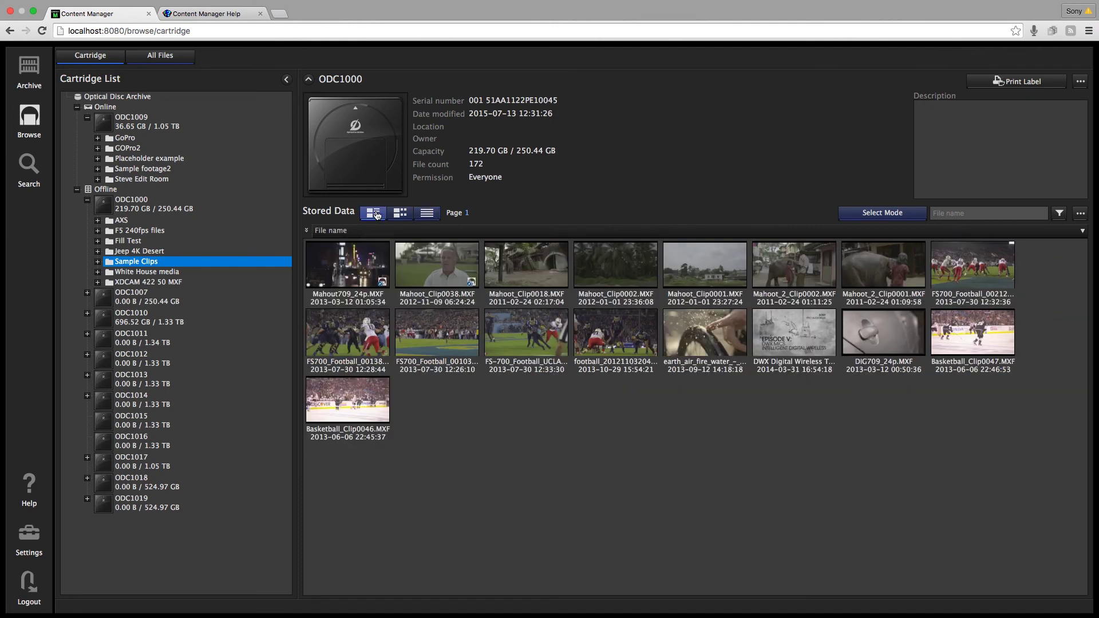
- Preview the print label of cartridge ODC1000 with Template 2 and Template 3 on Cartridge label 1, and close without printing
click(1023, 84)
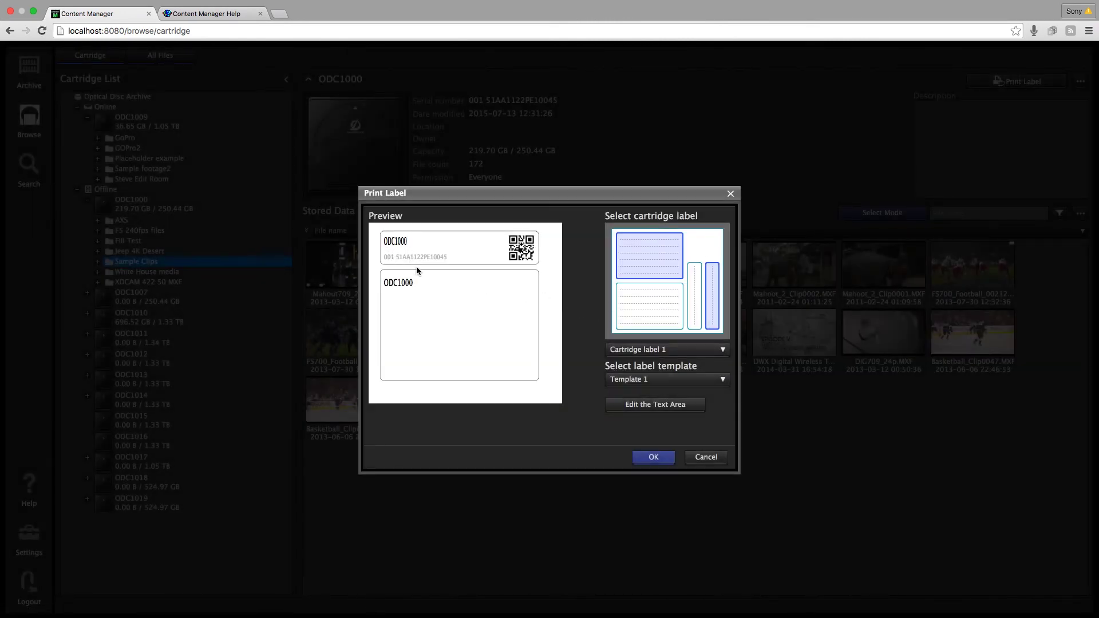
click(716, 350)
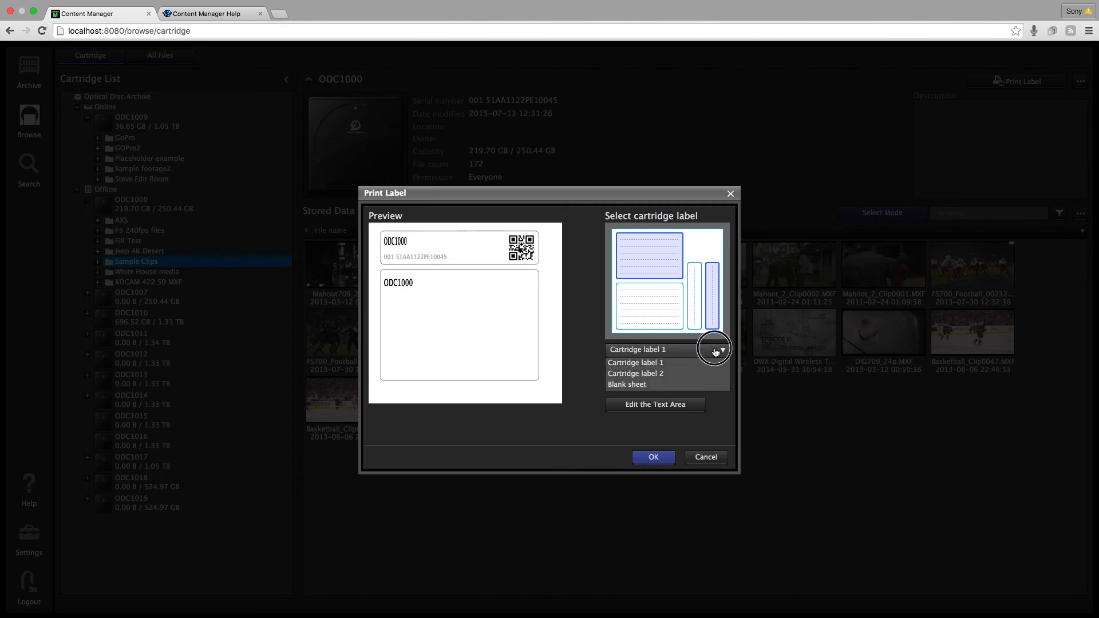
click(714, 353)
click(719, 381)
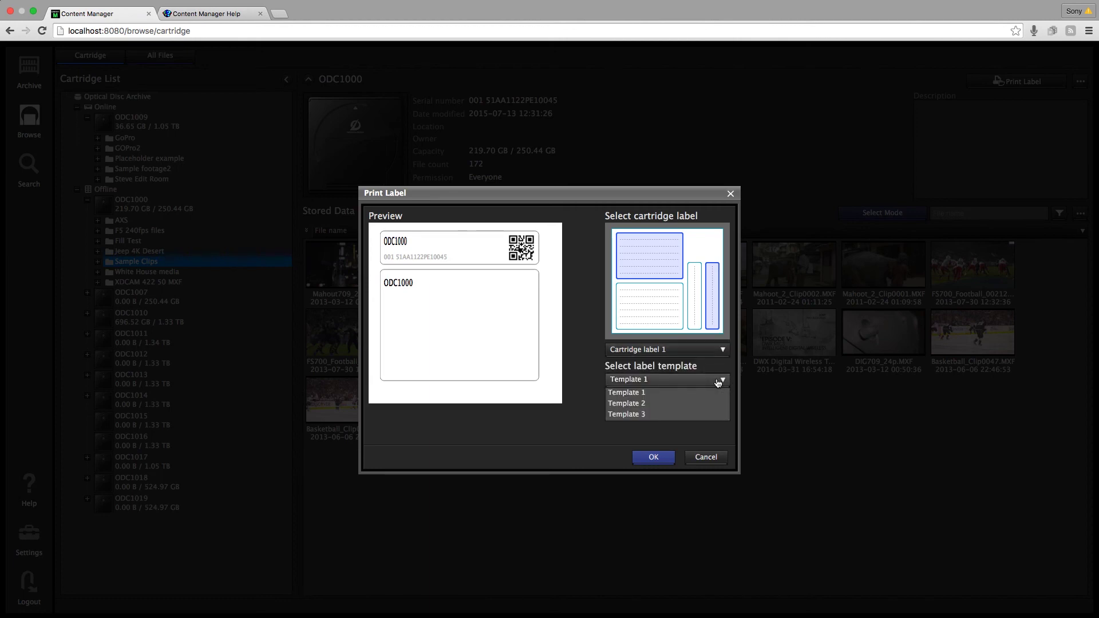
click(711, 407)
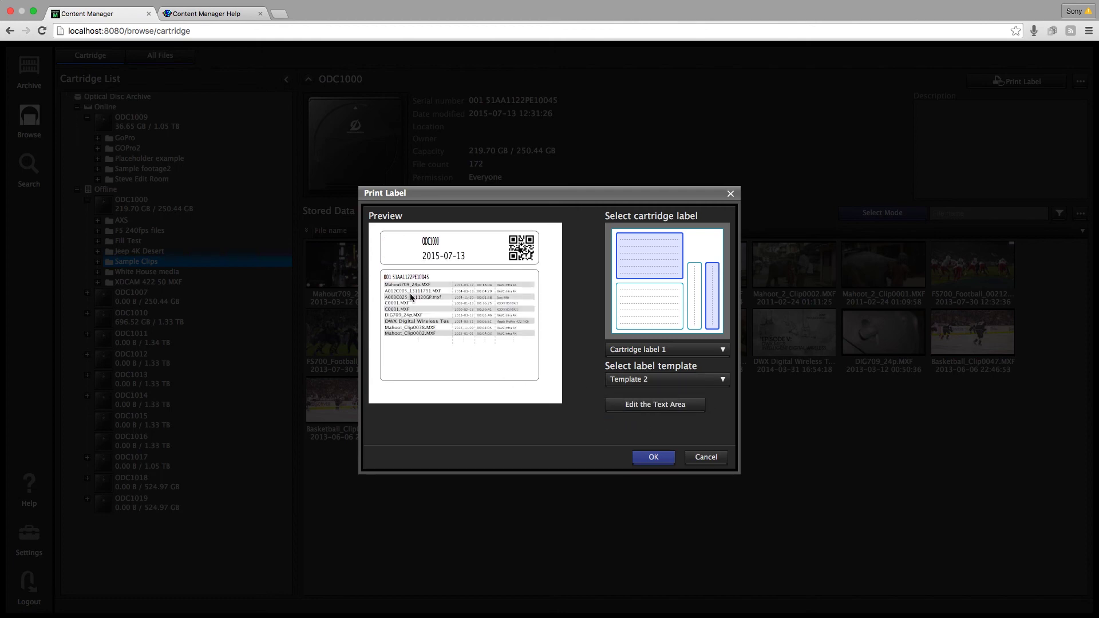
click(686, 382)
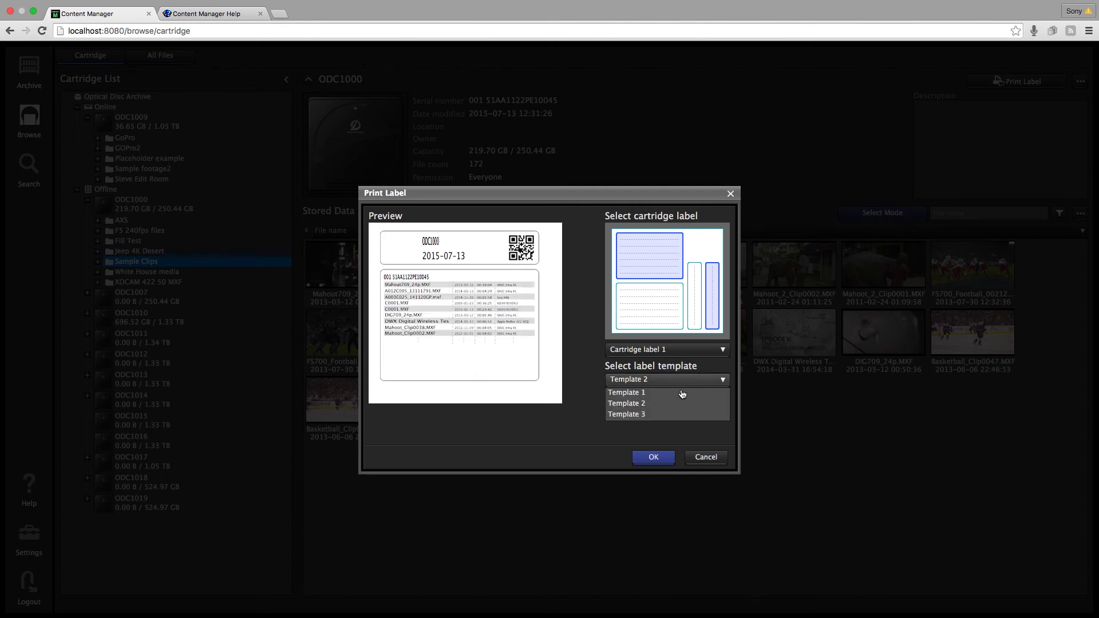
click(668, 414)
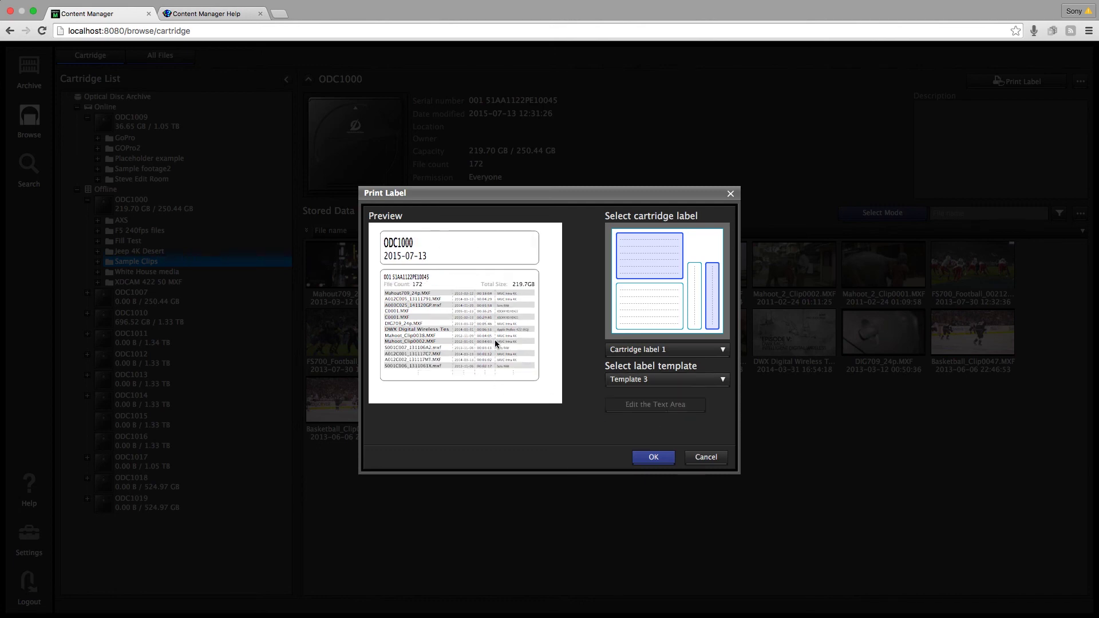
click(708, 457)
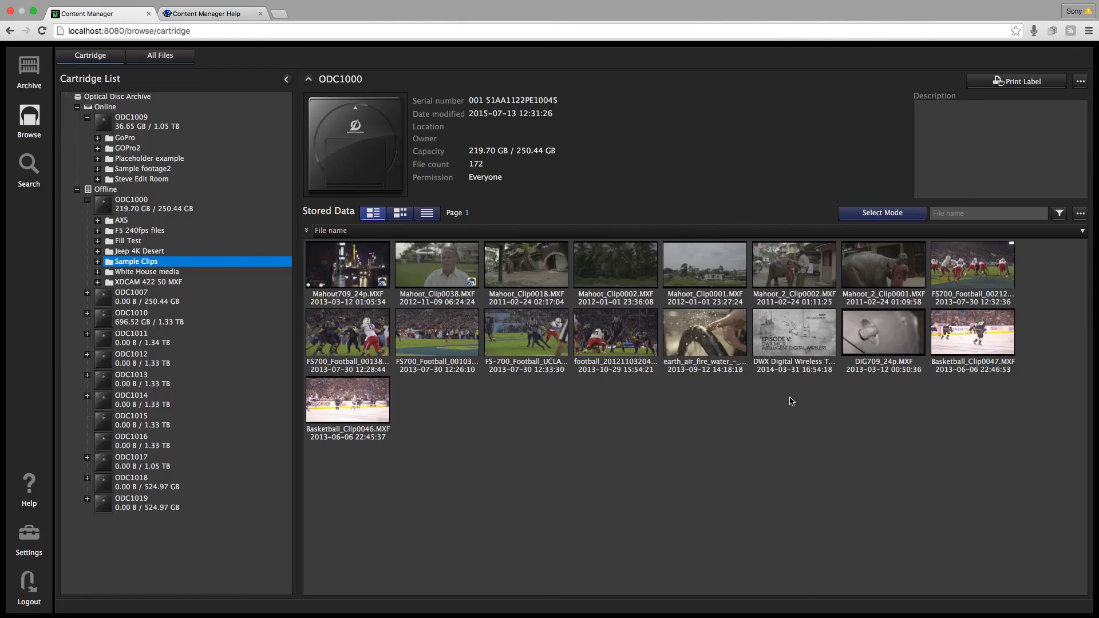
- Try a football clip thumbnail as the image of cartridge ODC1000 in its metadata, and discard the edit
click(1081, 84)
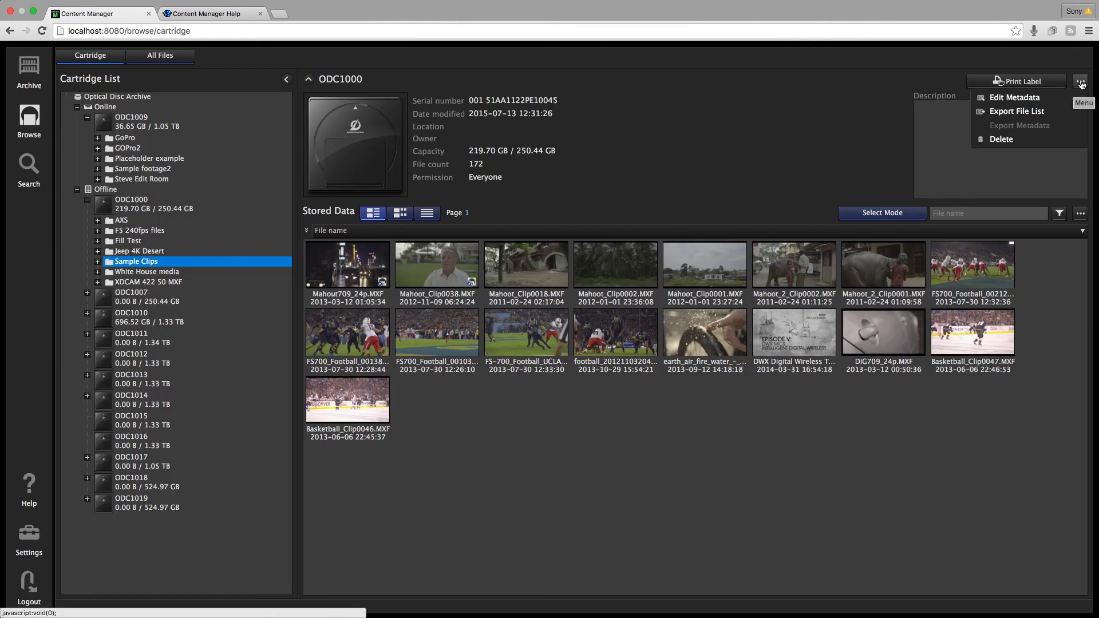
click(1019, 100)
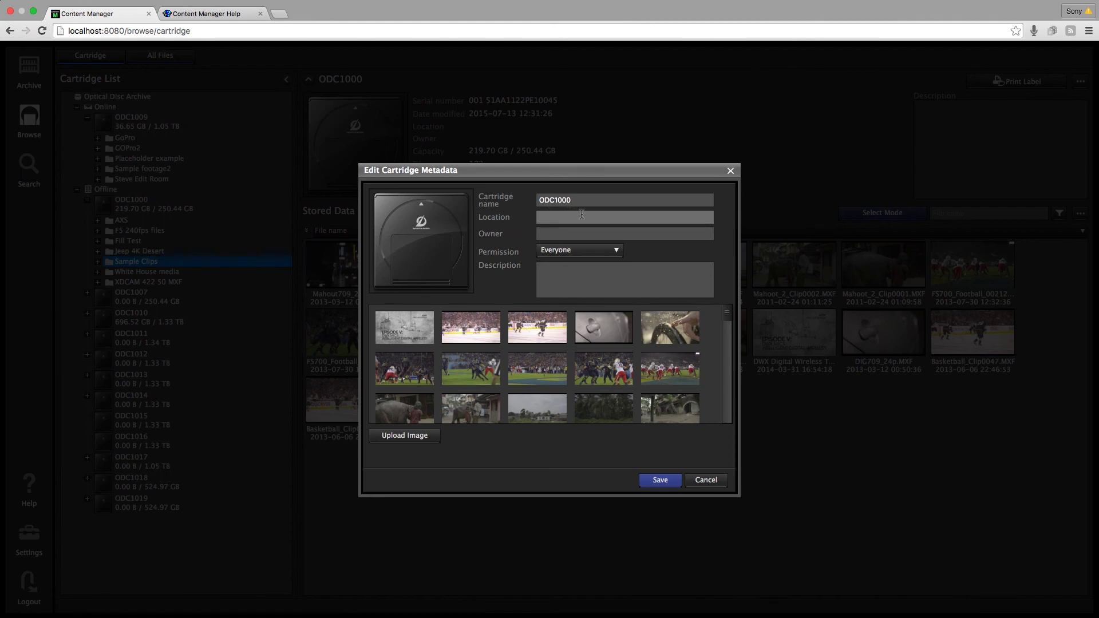
click(561, 219)
click(562, 236)
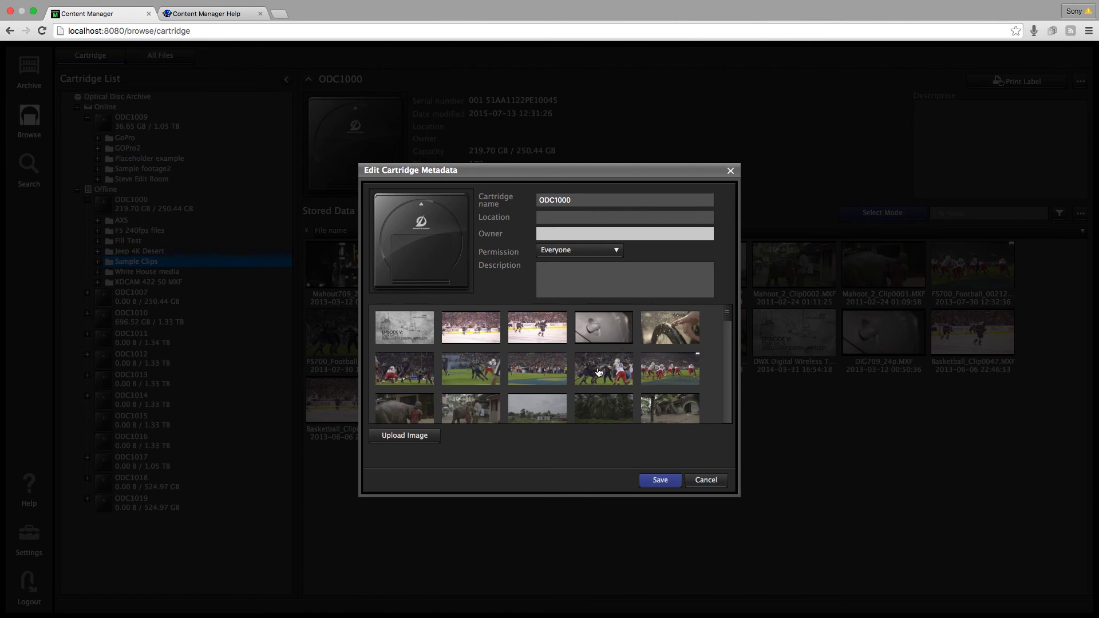
click(598, 372)
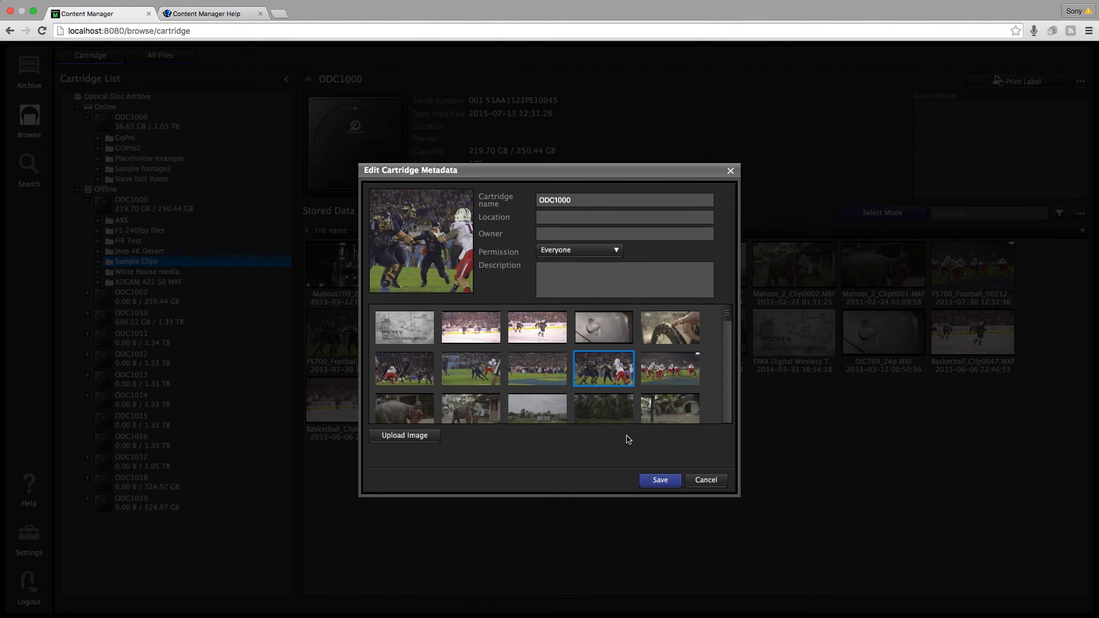
click(708, 482)
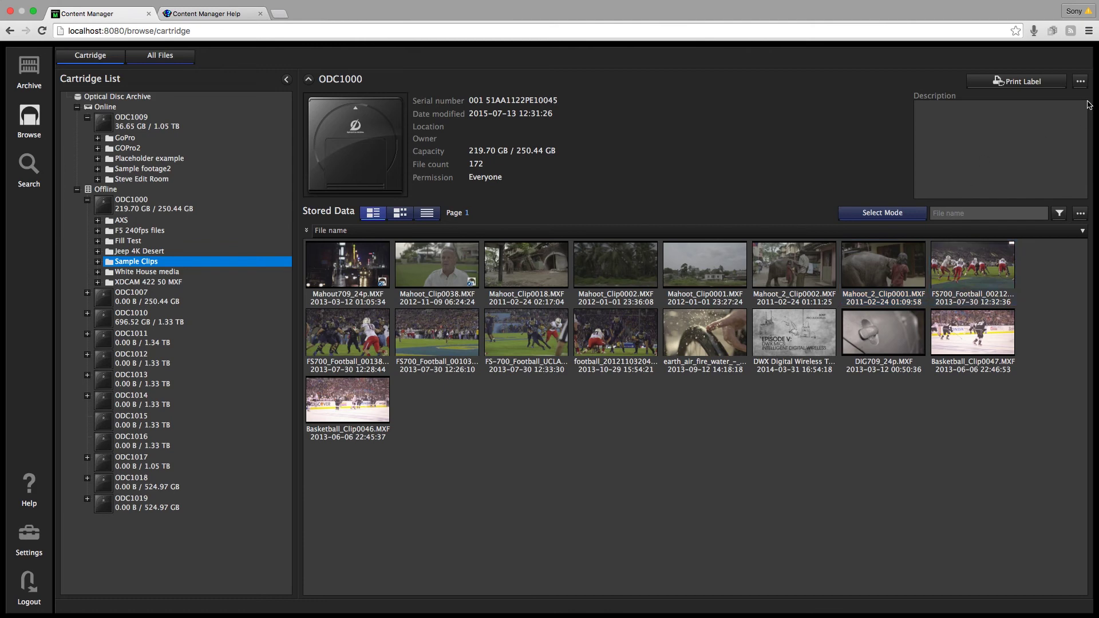
- Export the file list of cartridge ODC1000 for all files as an XML file with XSLT stylesheet (ZIP file), including thumbnails and file metadata
click(1081, 83)
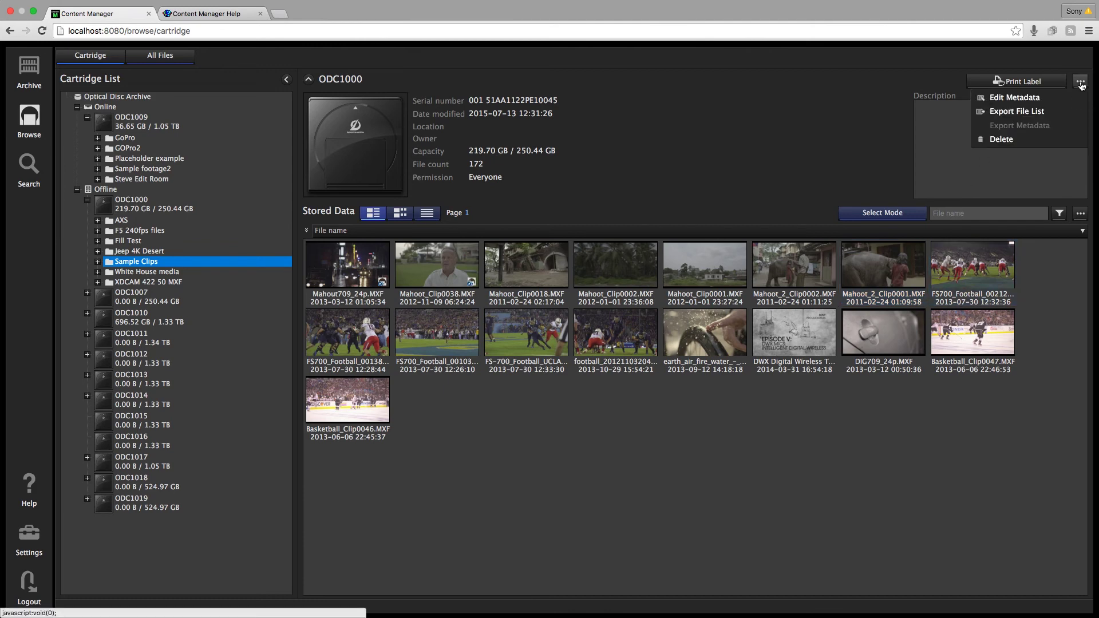
click(1033, 115)
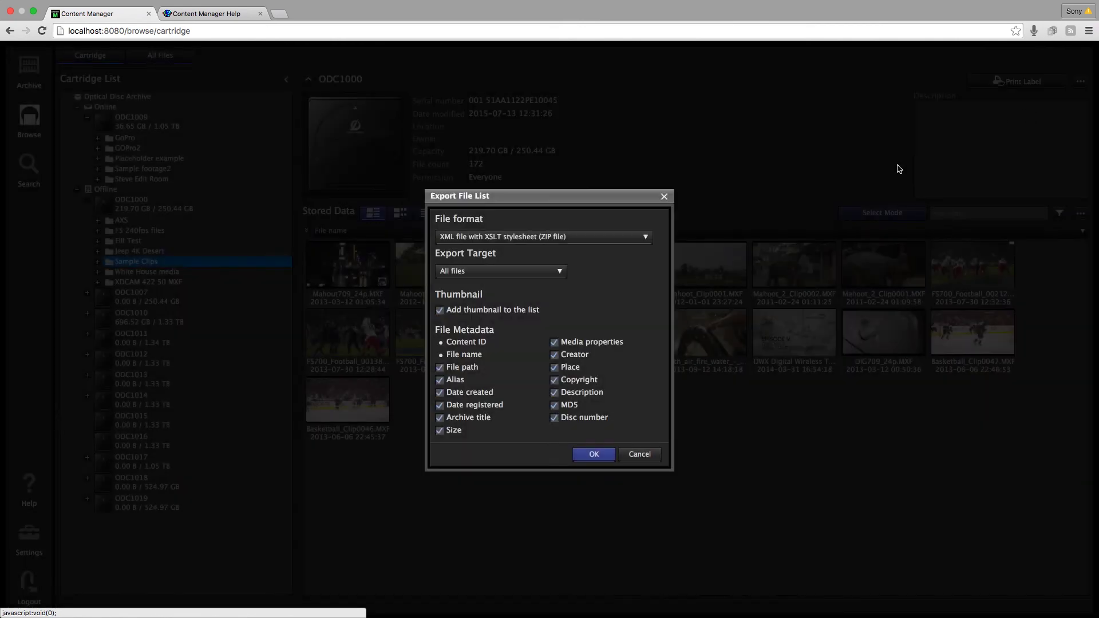
click(647, 238)
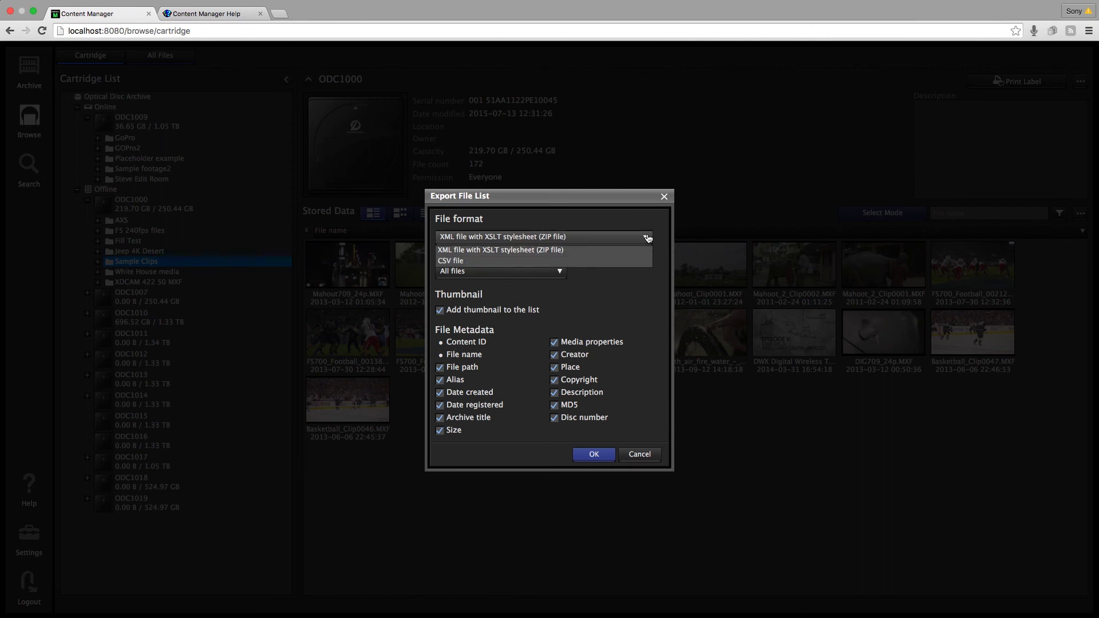
click(608, 264)
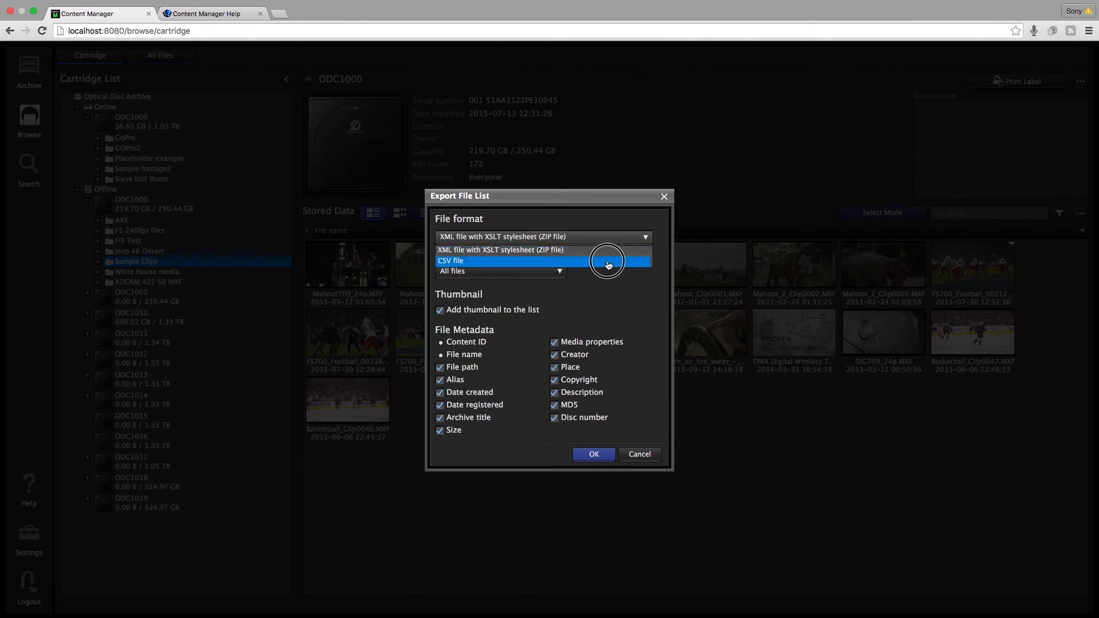
click(645, 237)
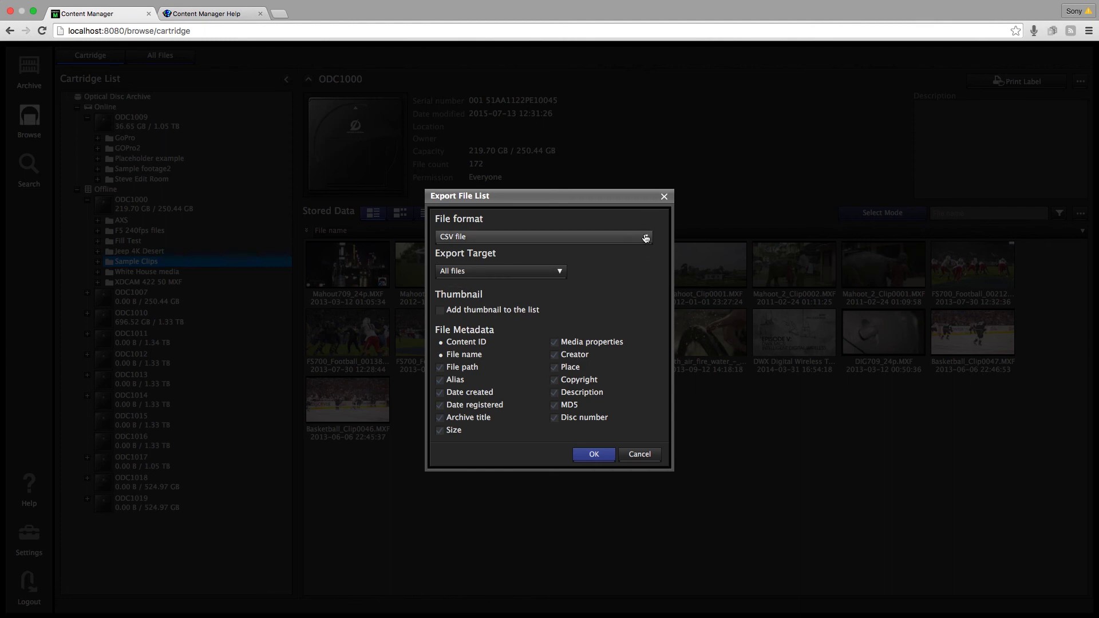
click(639, 251)
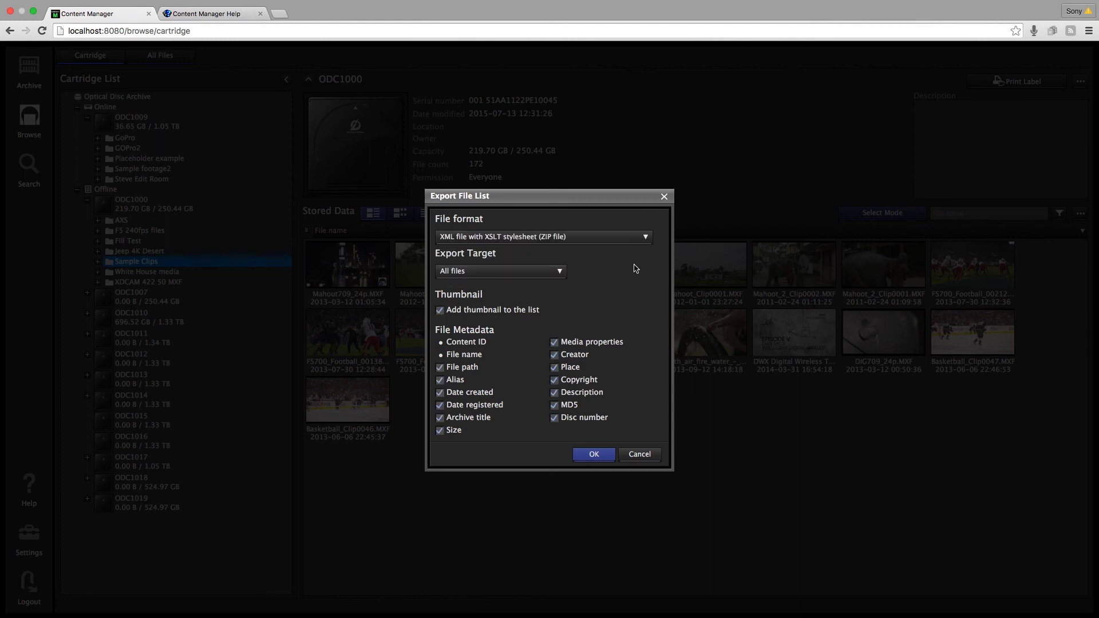
click(561, 273)
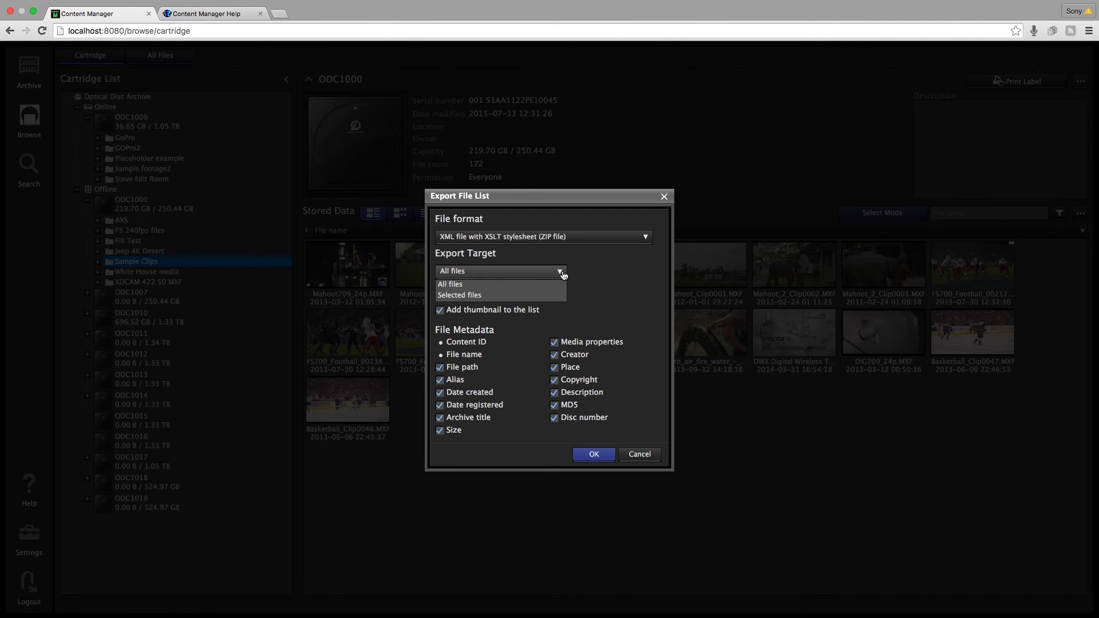
click(630, 279)
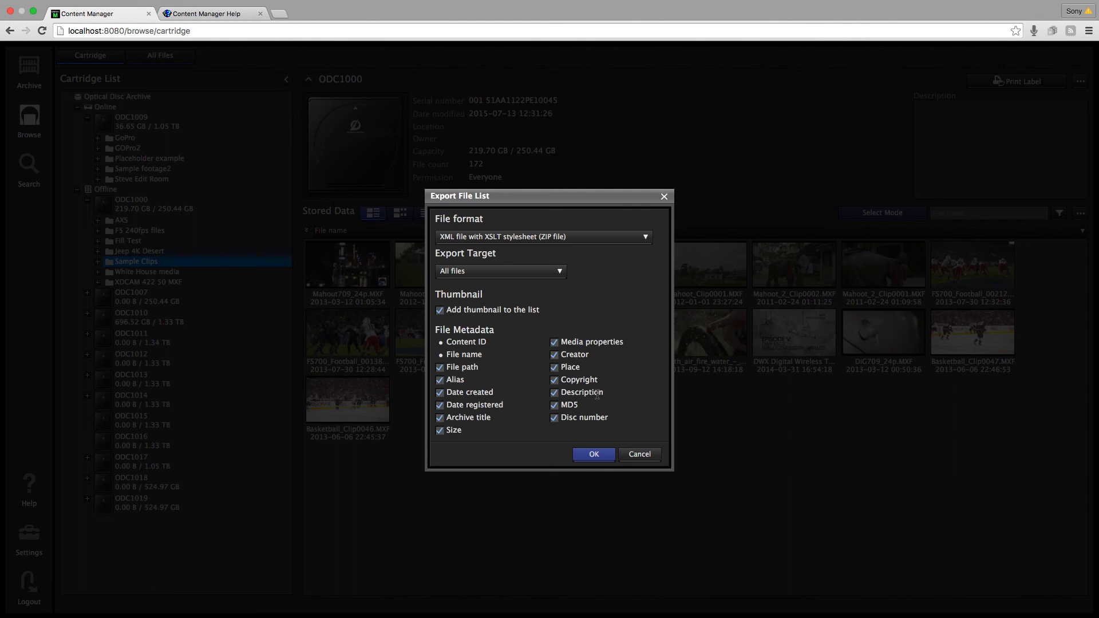
click(592, 454)
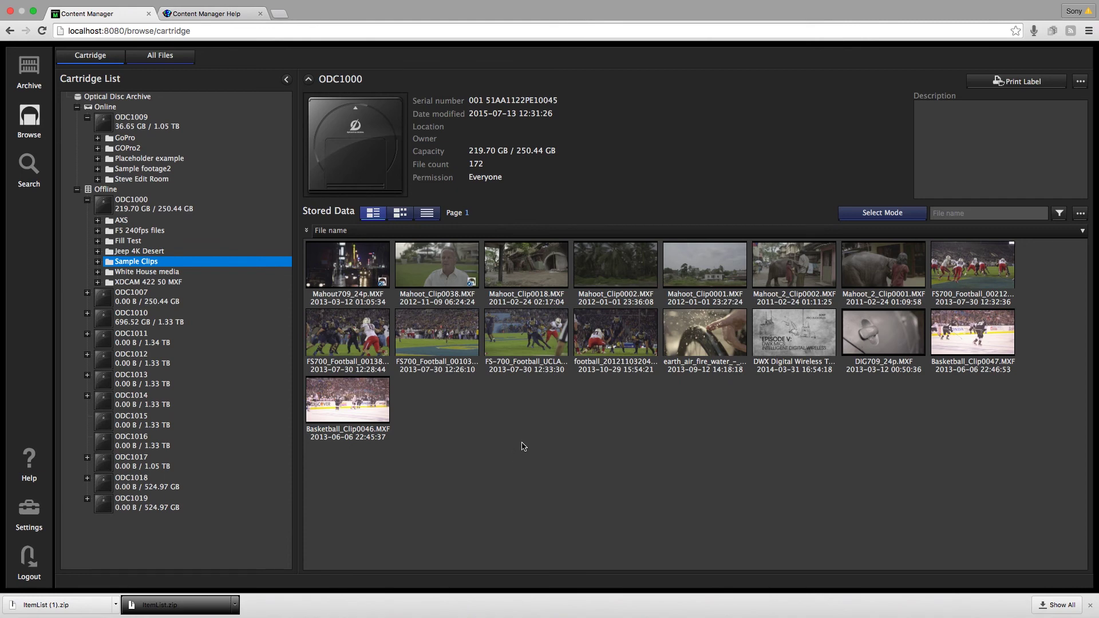
- Select online cartridge ODC1009 and export its metadata to the cartridge
click(1081, 82)
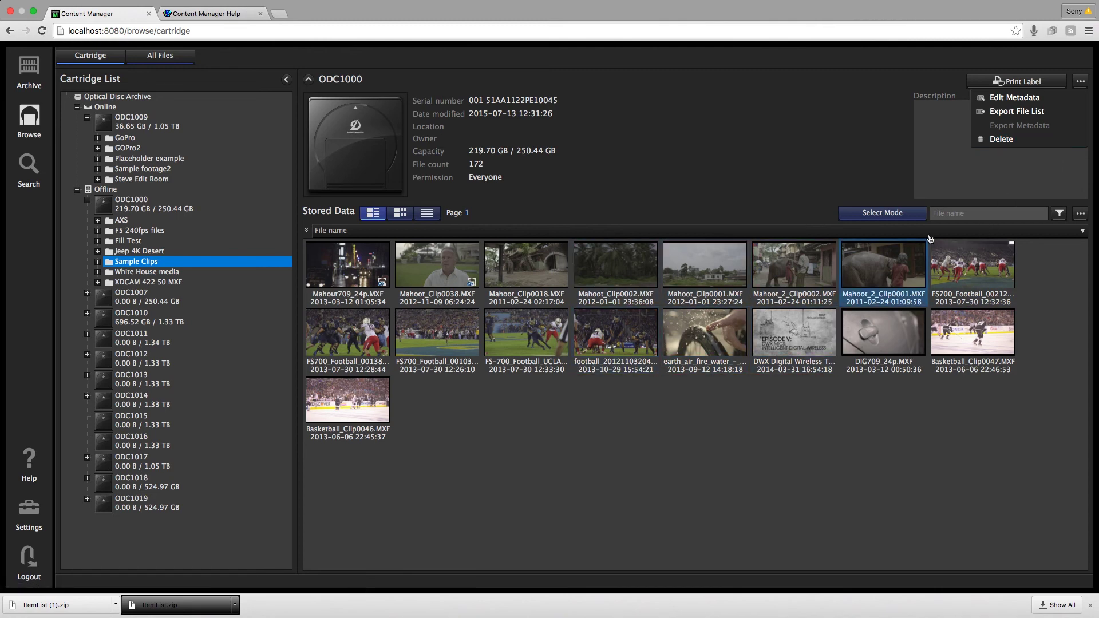
click(1013, 144)
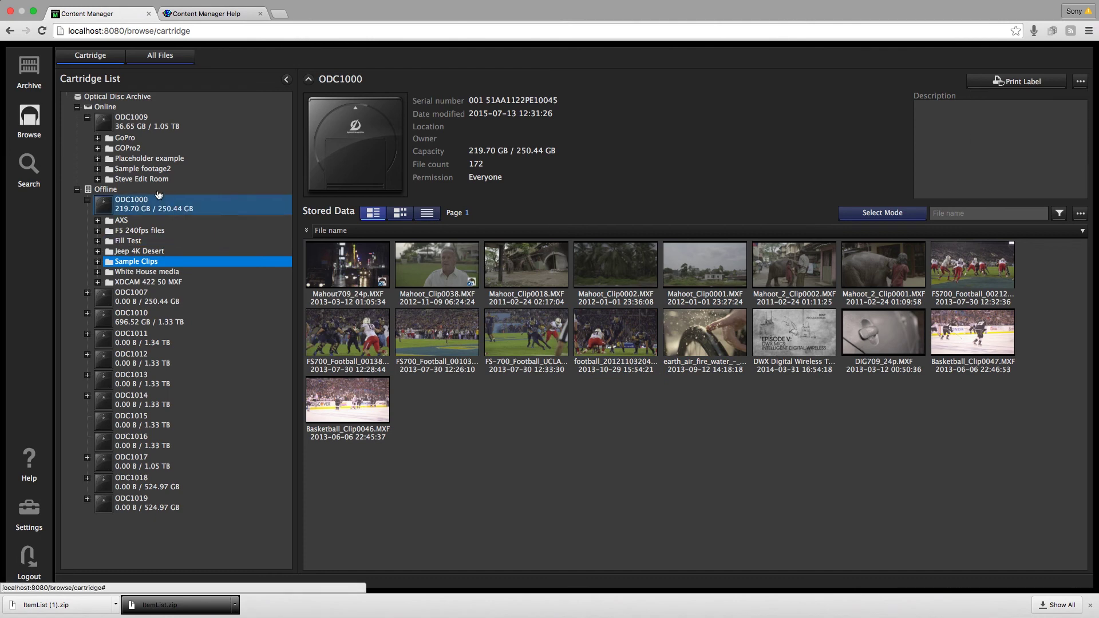
click(108, 123)
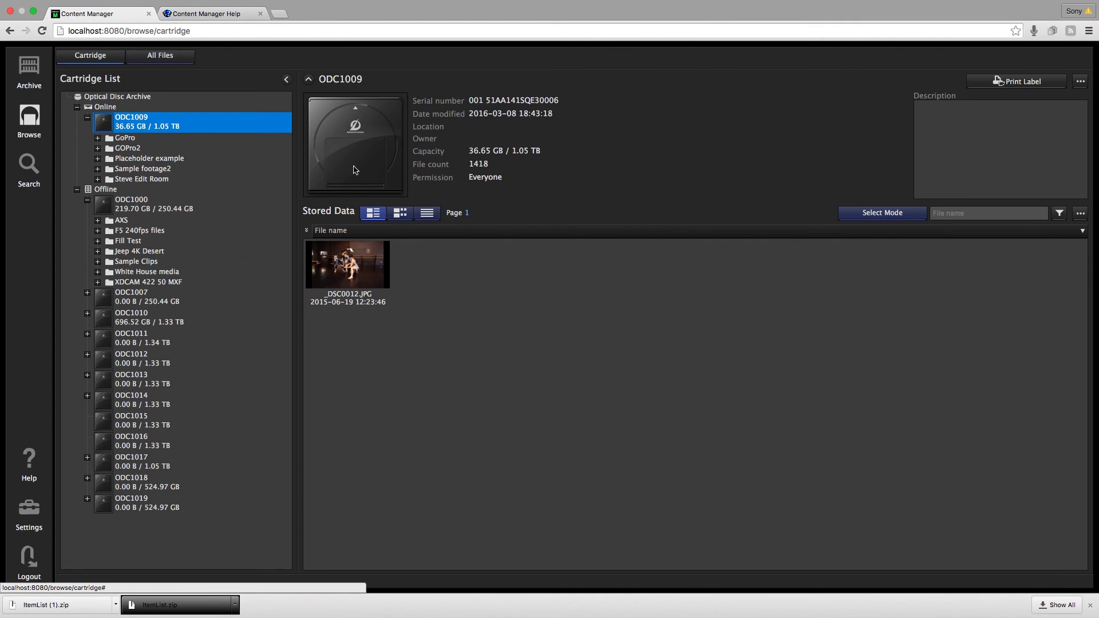
click(1081, 82)
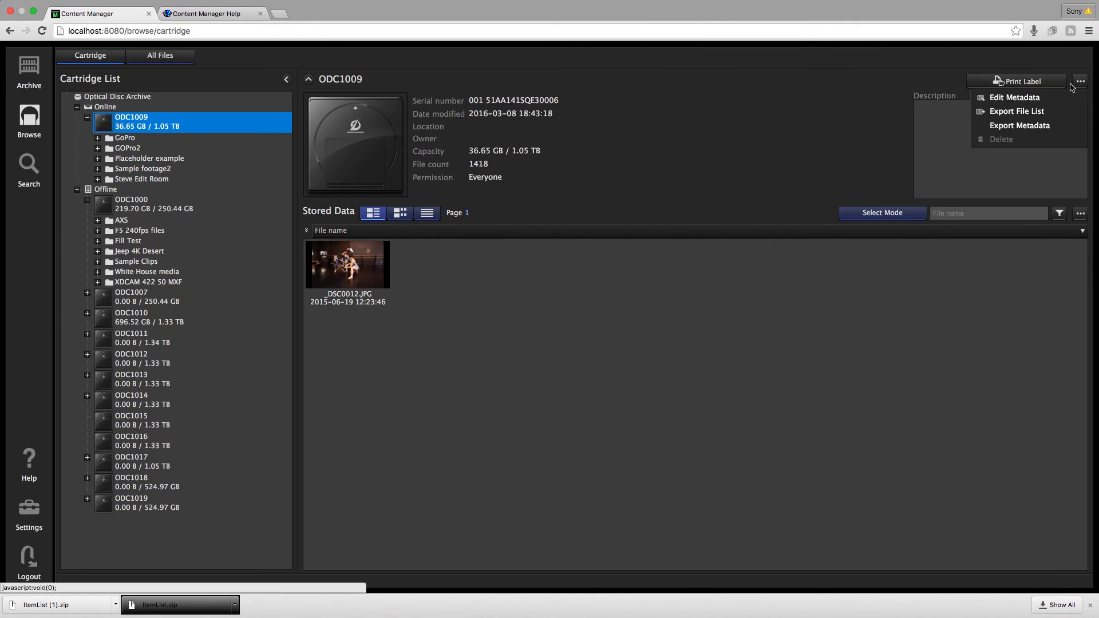
click(1030, 127)
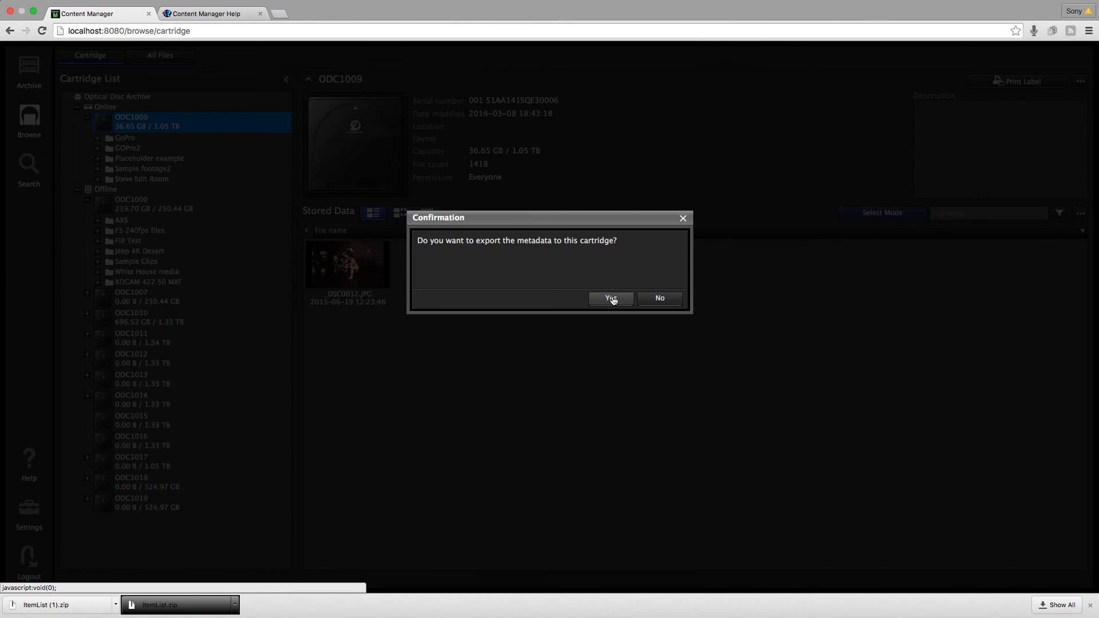
click(612, 299)
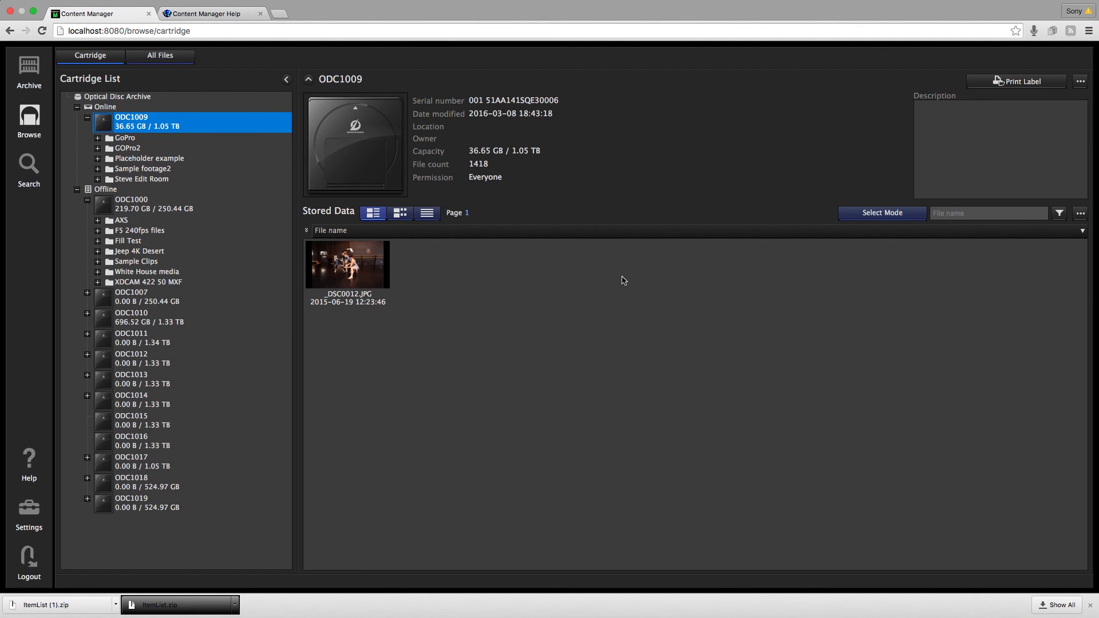
- Browse all files across cartridges grouped by type, show only the MXF files and display them in thumbnail view
click(155, 55)
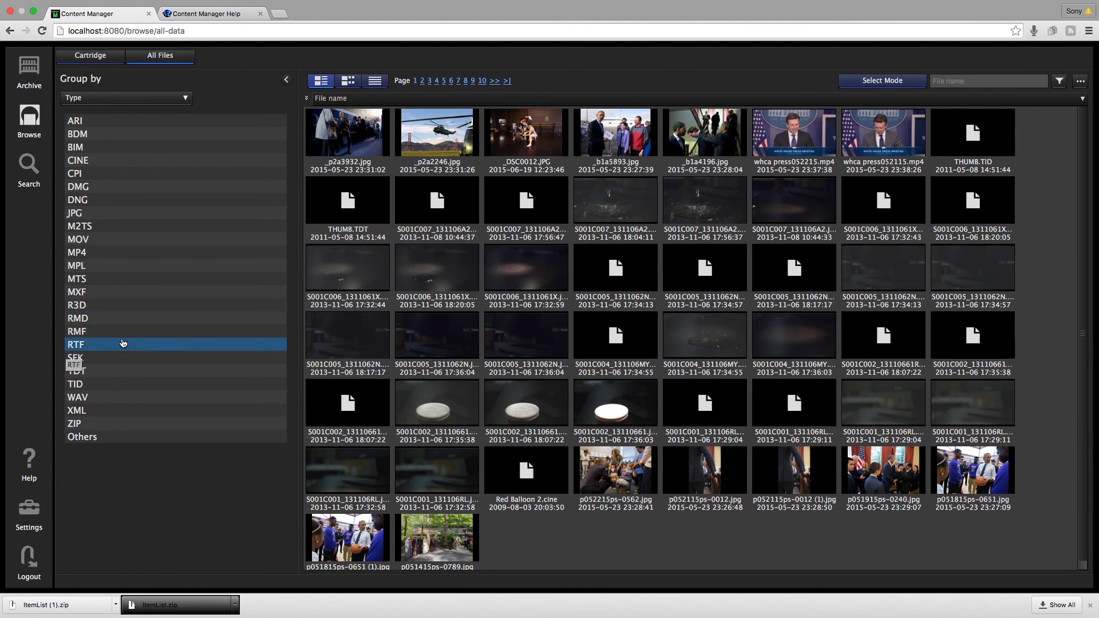
click(115, 292)
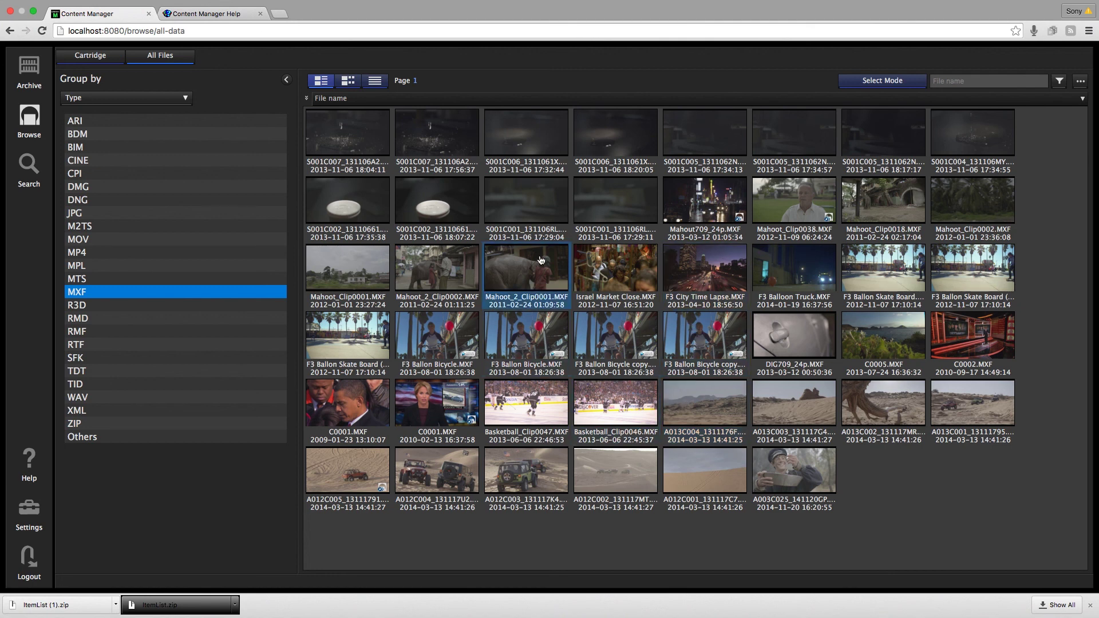
click(349, 84)
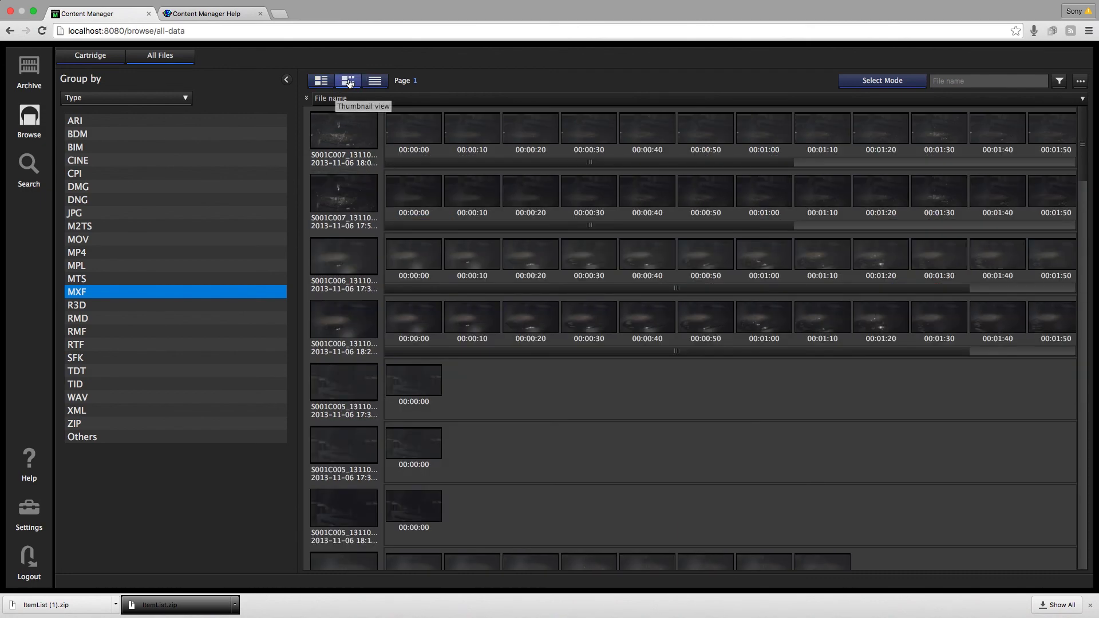
- Show the MXF files as a compact poster grid, select Mahoot_2_Clip0002.MXF and enter "my comment" as its metadata description
click(321, 81)
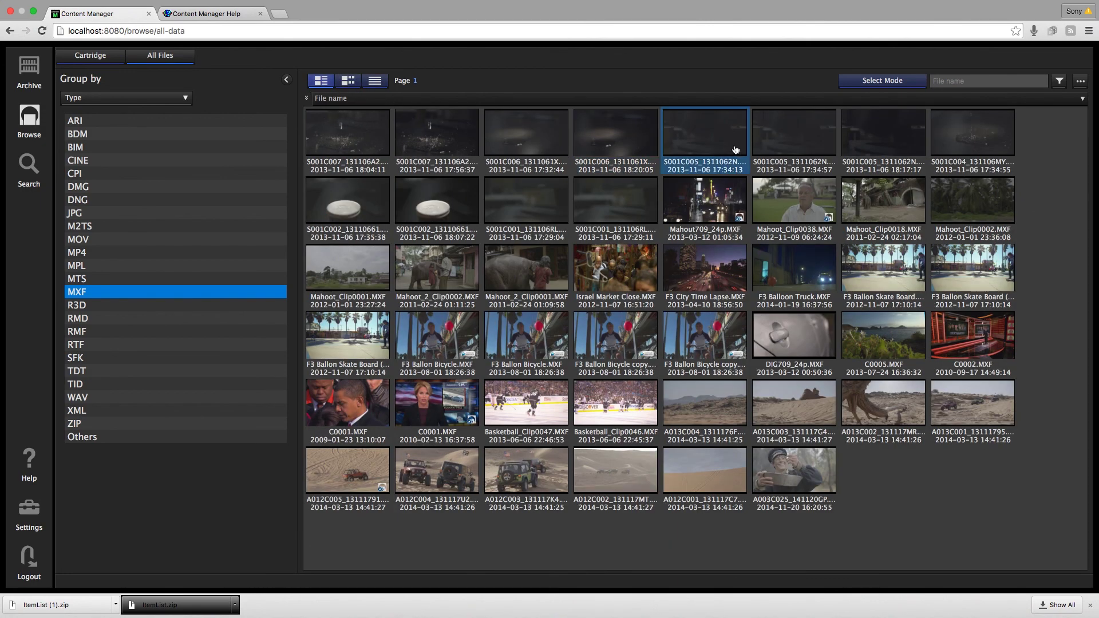
click(1081, 84)
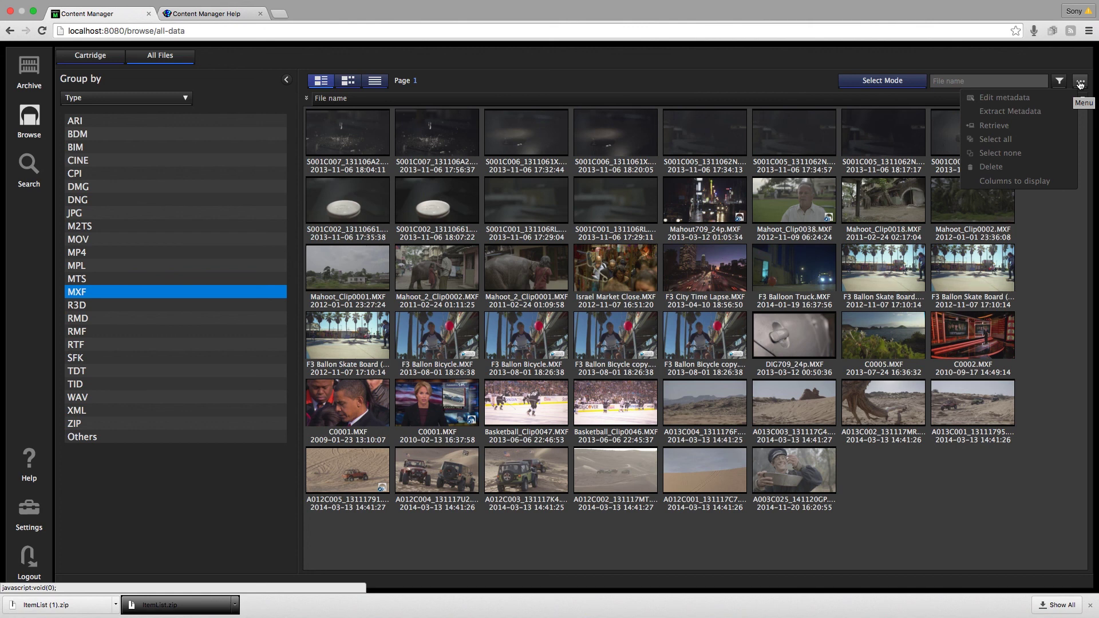
click(903, 82)
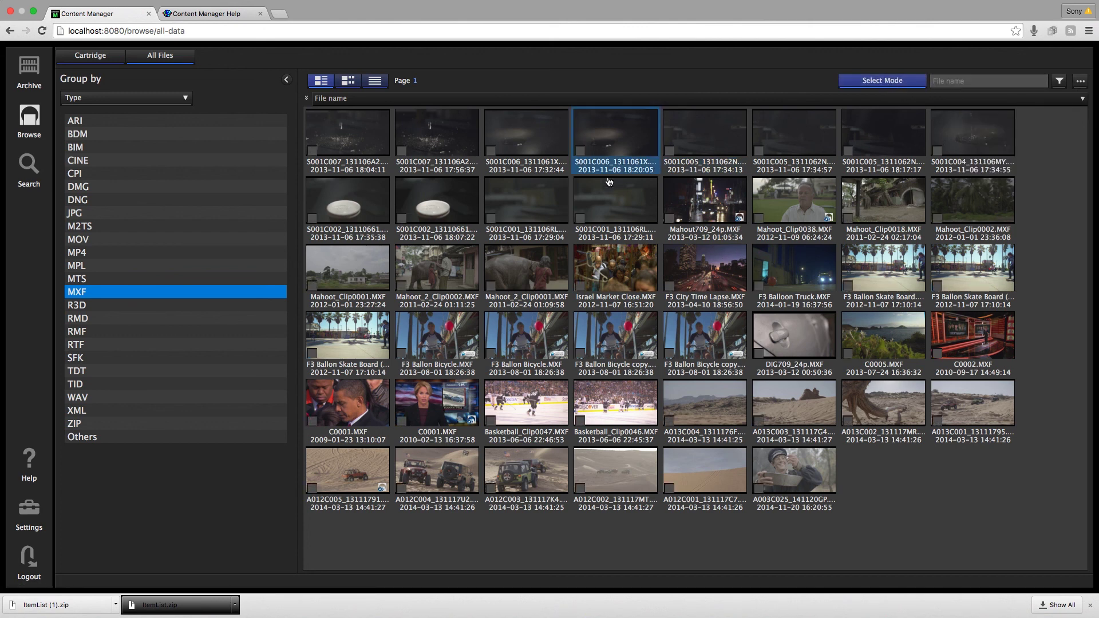
click(403, 287)
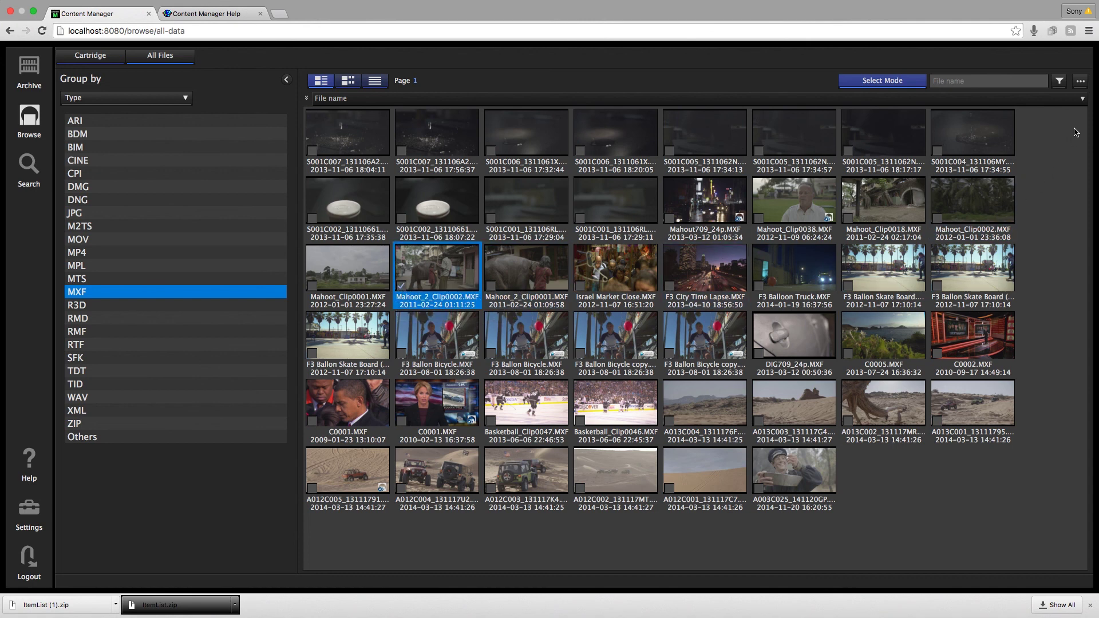
click(1080, 83)
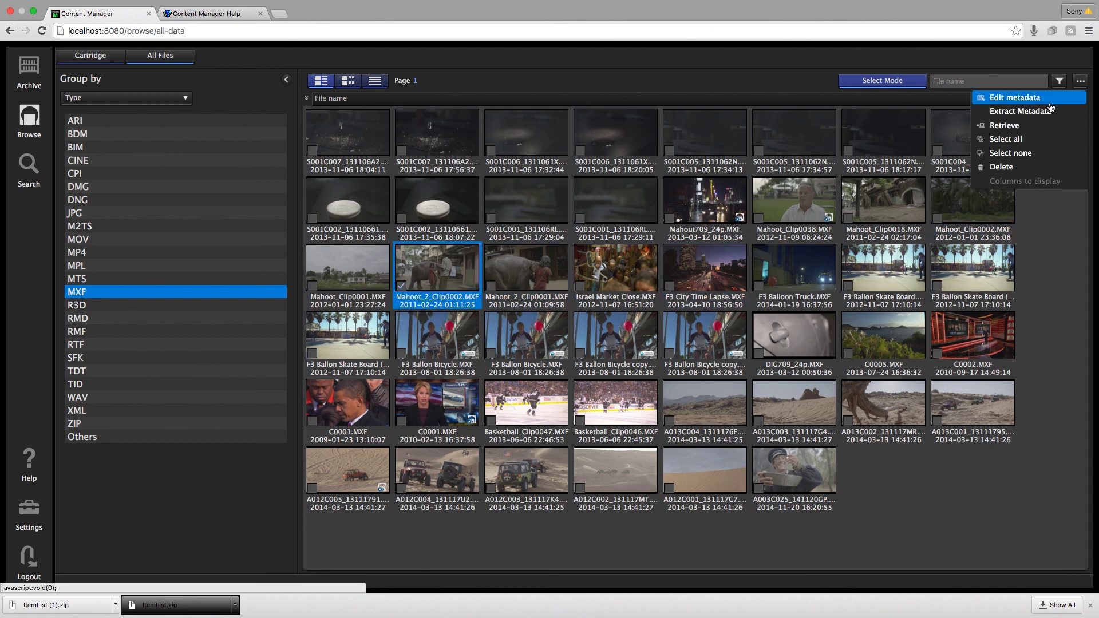
click(1030, 99)
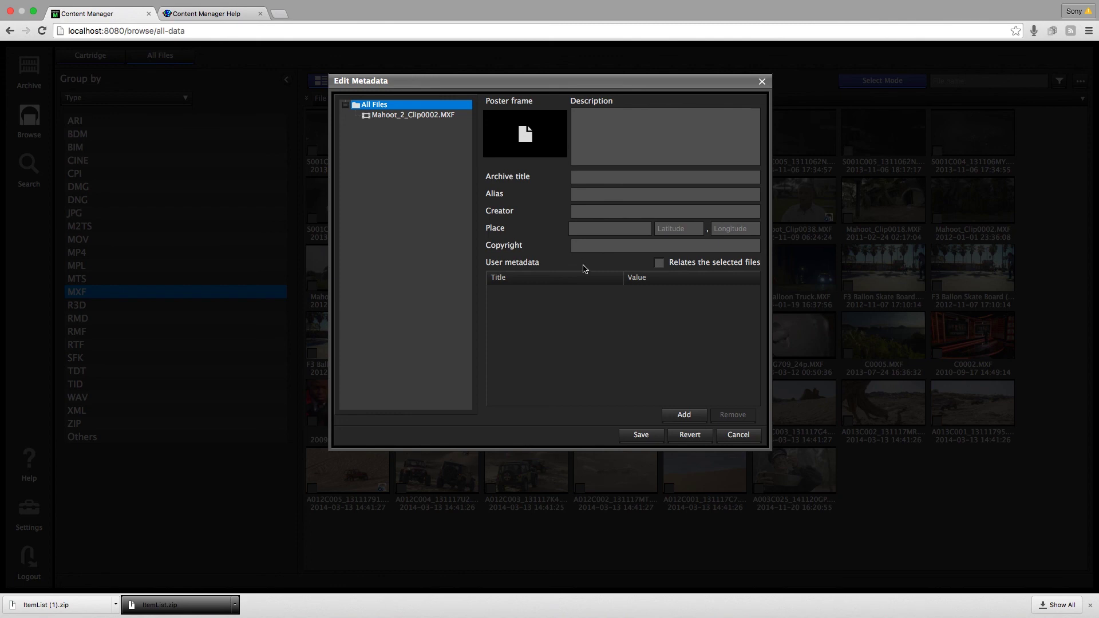
click(590, 147)
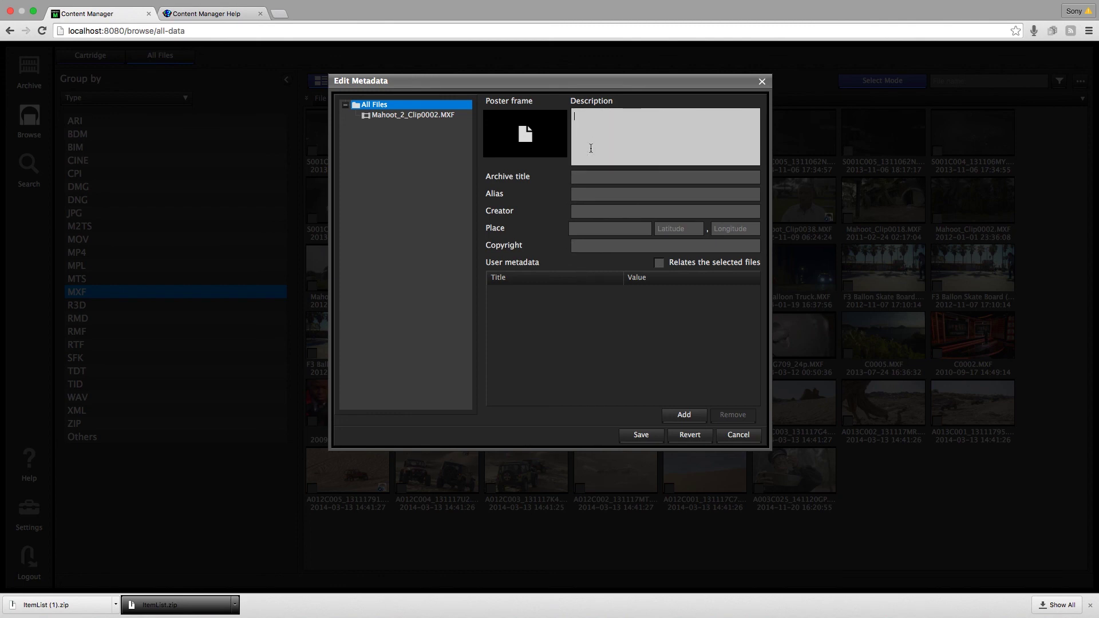
text(my comment)
- Add a user metadata entry titled "Director" with the director's name as value, and save the clip's metadata
click(684, 414)
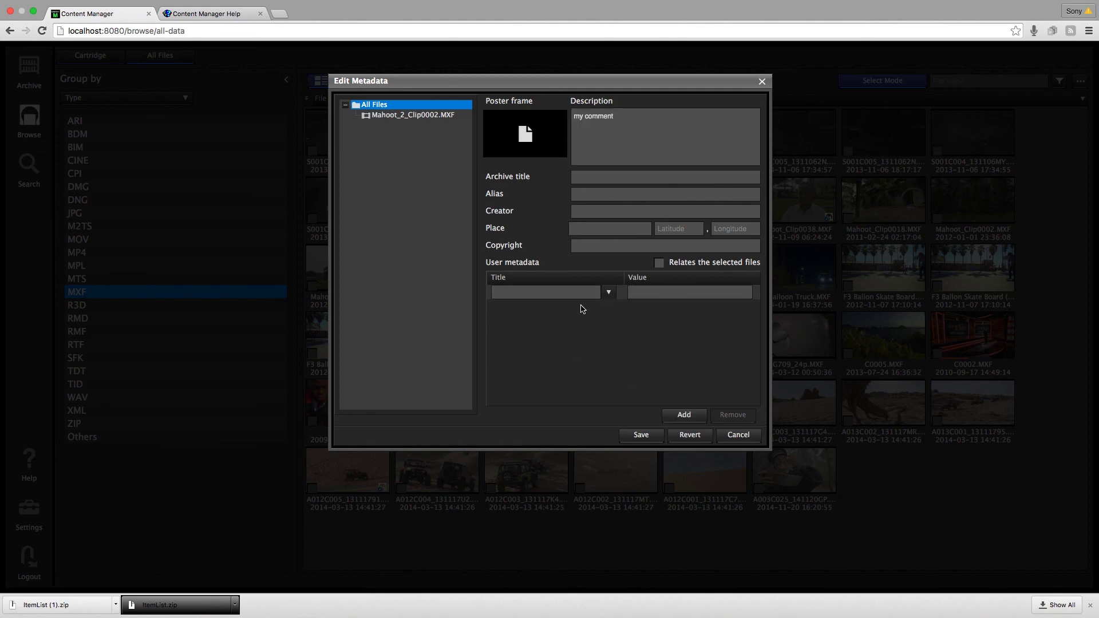
click(608, 294)
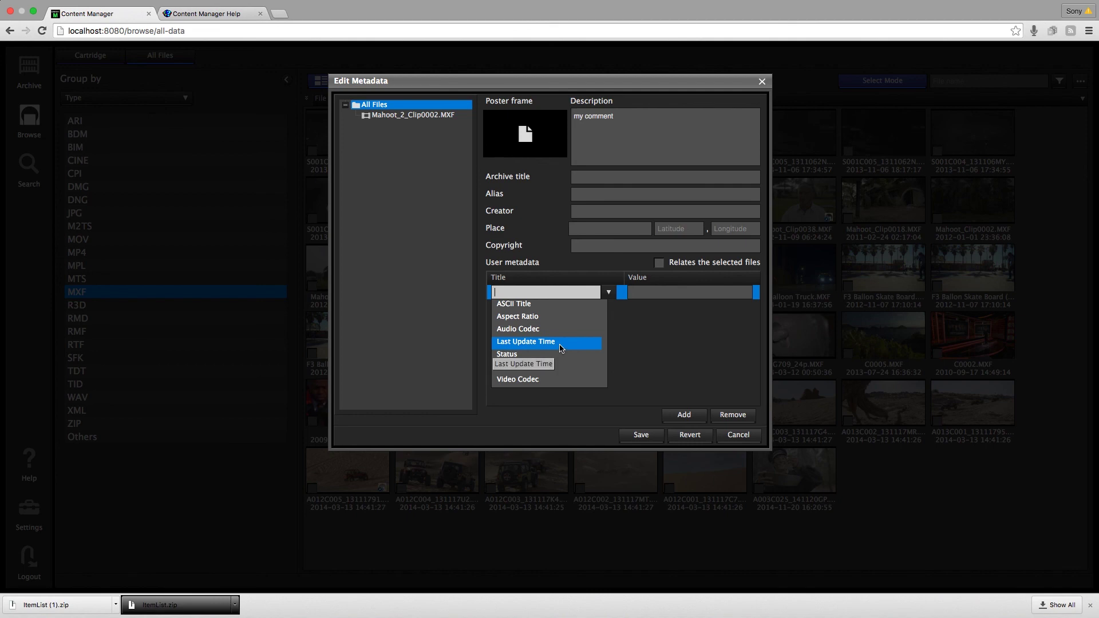
click(523, 295)
text(Director)
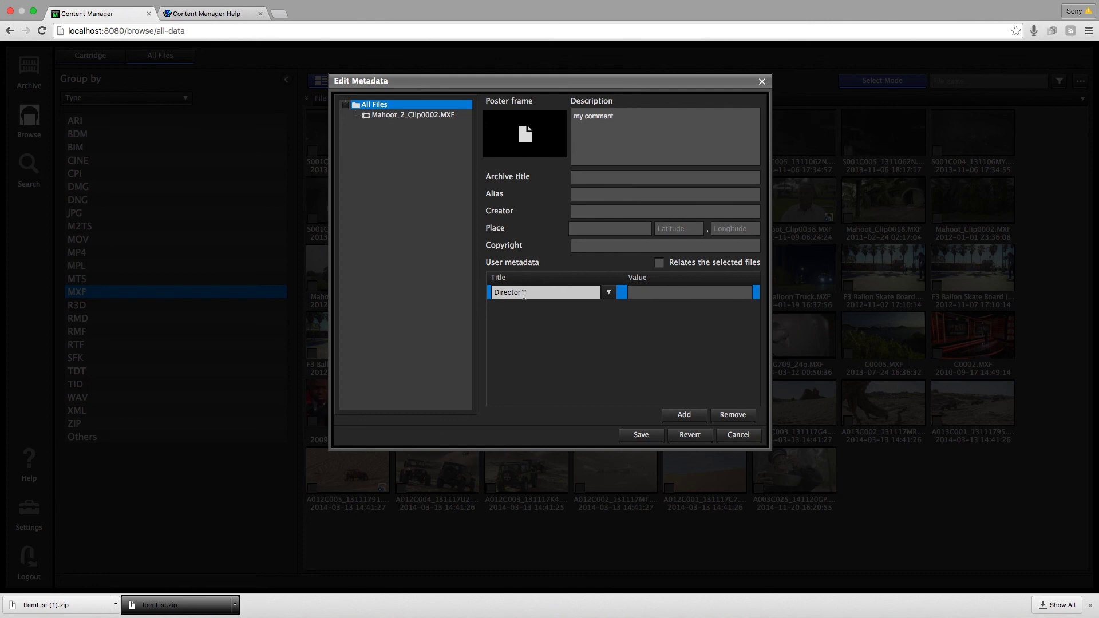
click(671, 299)
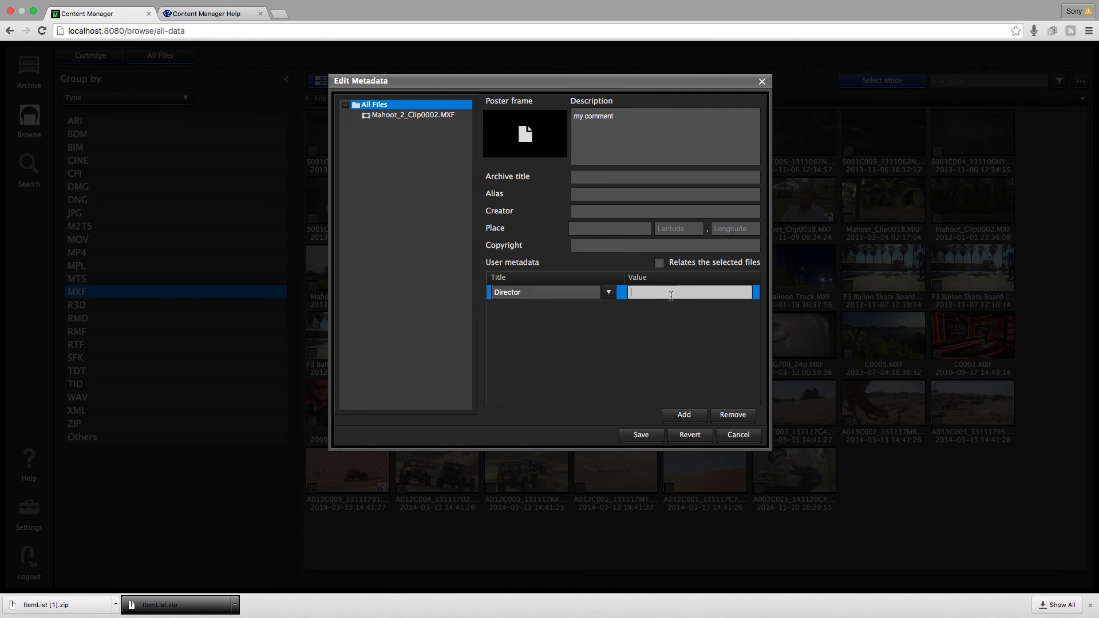
text(Larry)
click(641, 437)
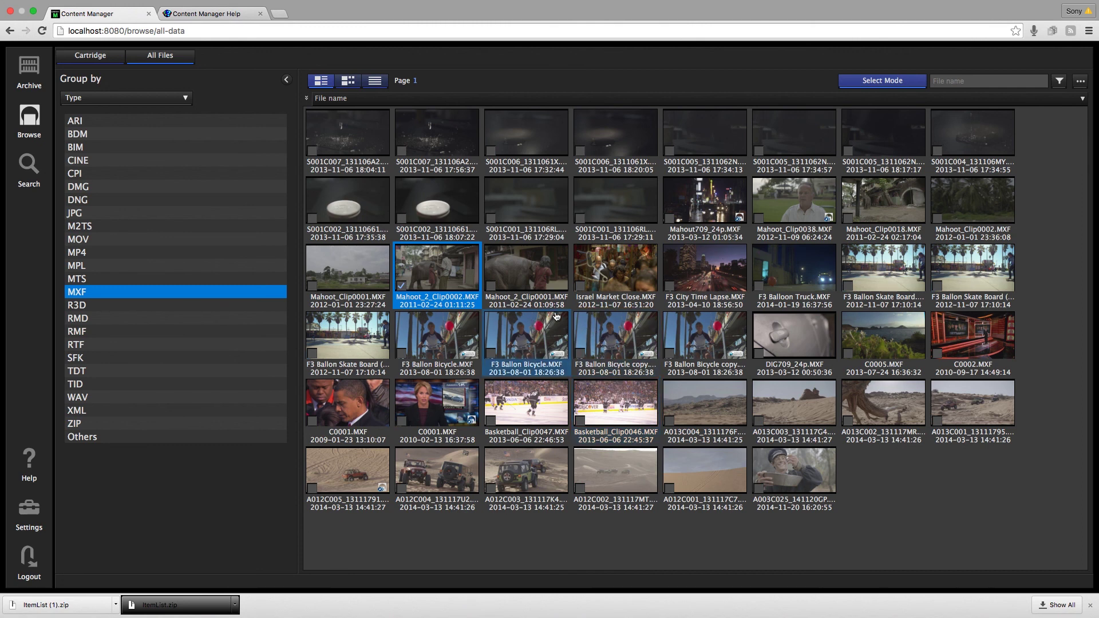
- Add Israel Market Close.MXF and Mahoot_2_Clip0001.MXF to the selection and enter "batch comment" as the description for all three clips
click(578, 289)
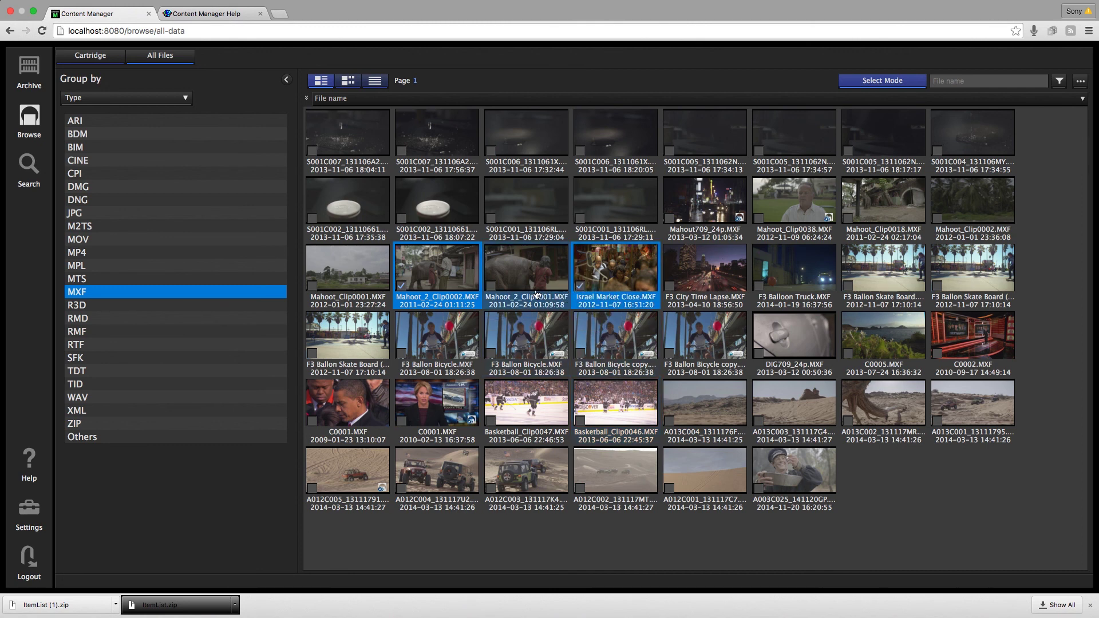
click(493, 291)
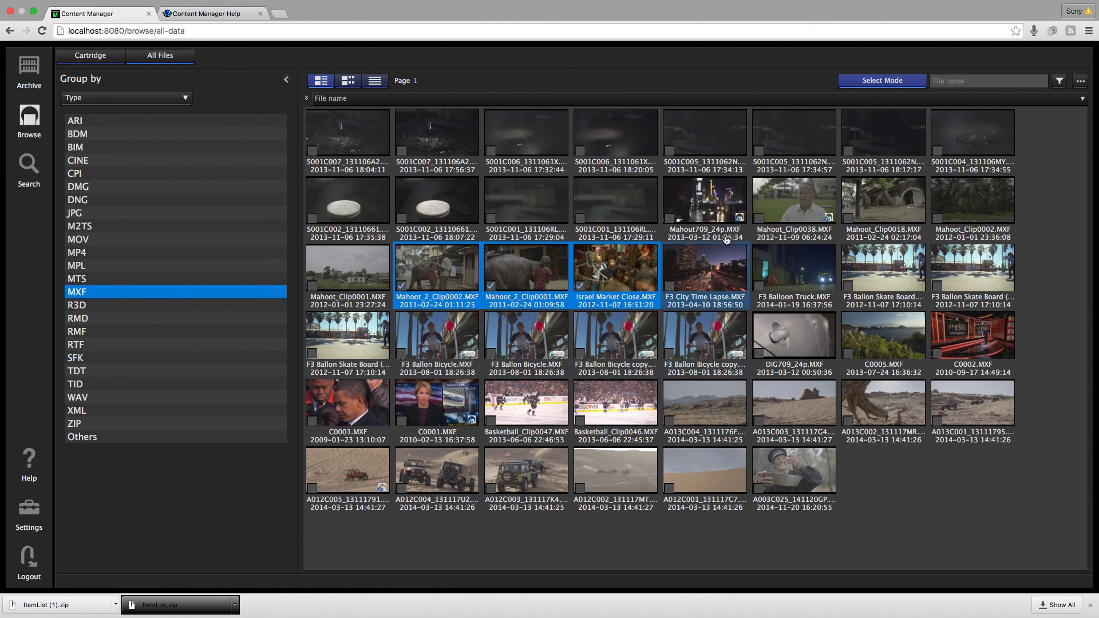
click(1080, 81)
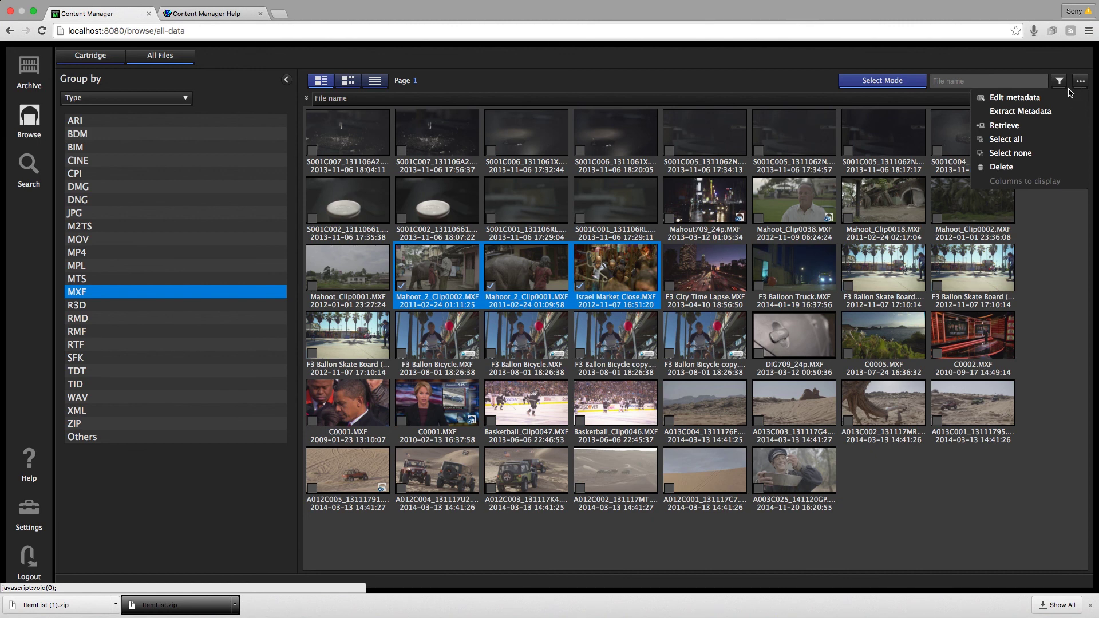
click(1024, 99)
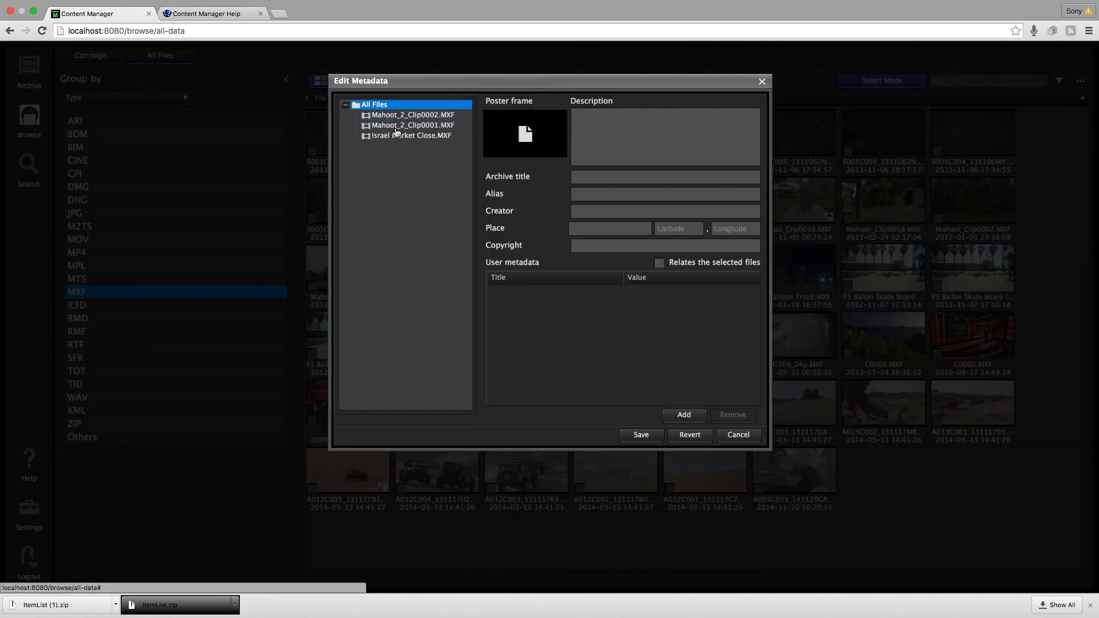
click(587, 142)
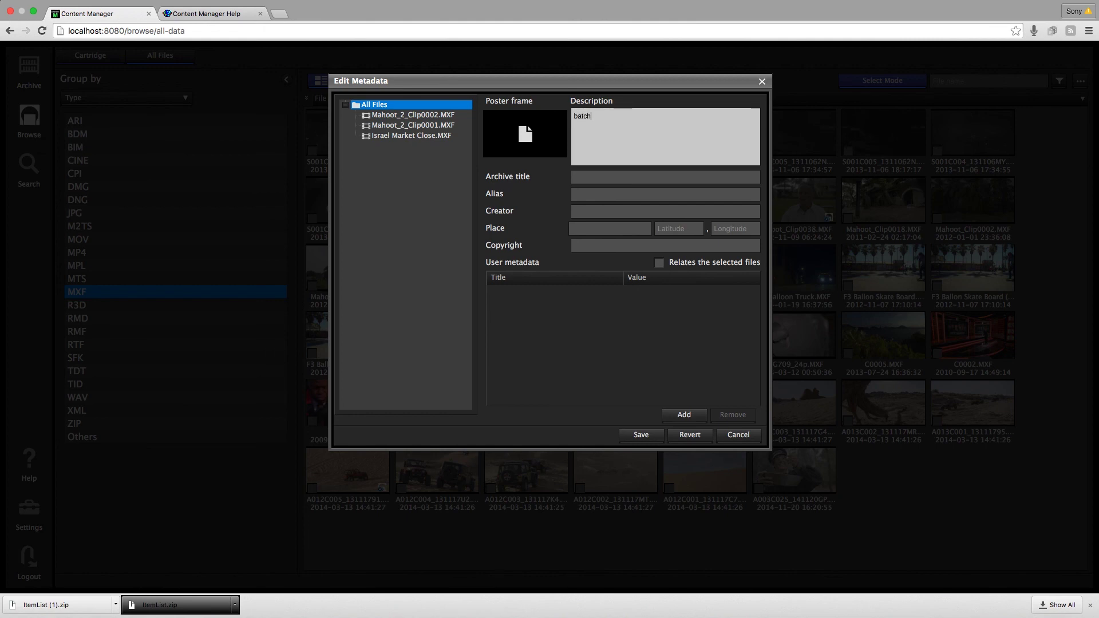
text(batch commet)
- Relate the selected files to each other, extend the description to "batch comment with related sel" and save the metadata
click(662, 266)
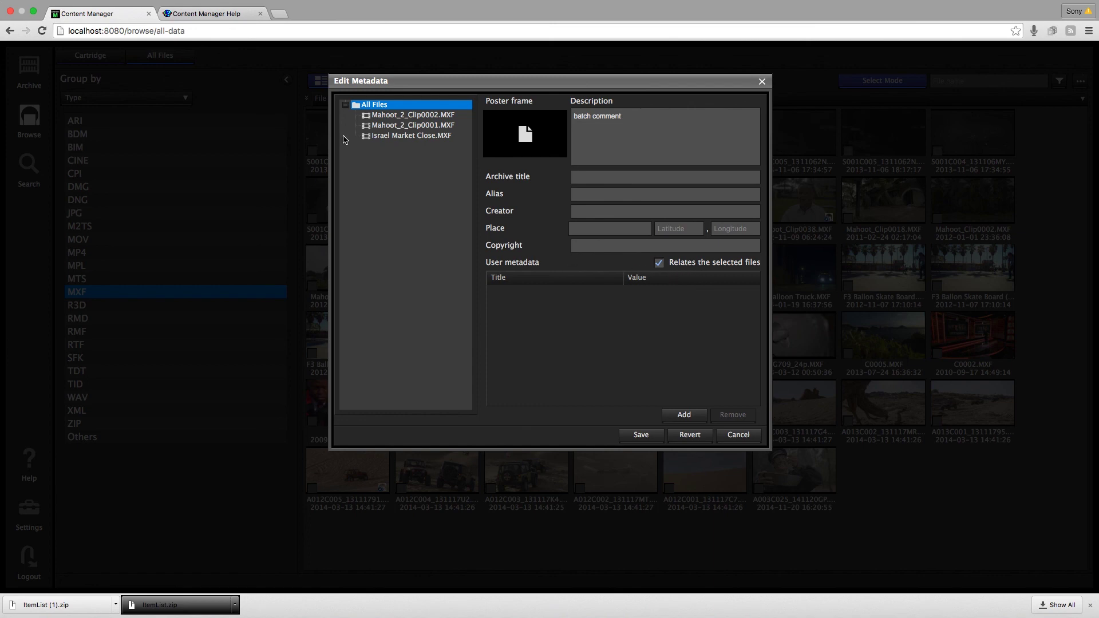
click(591, 178)
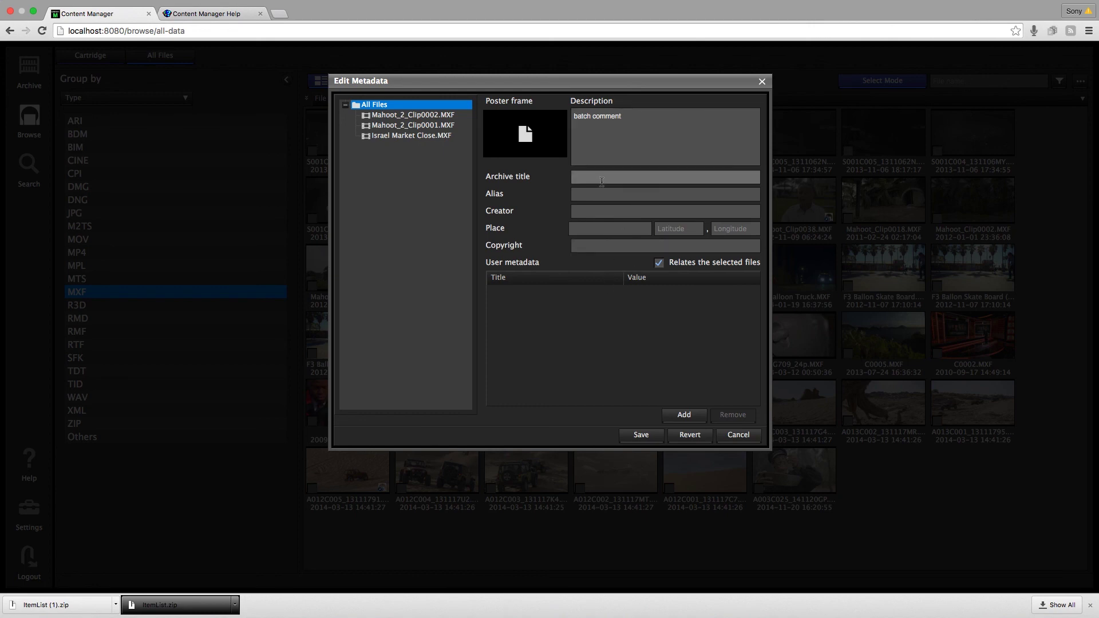
click(614, 146)
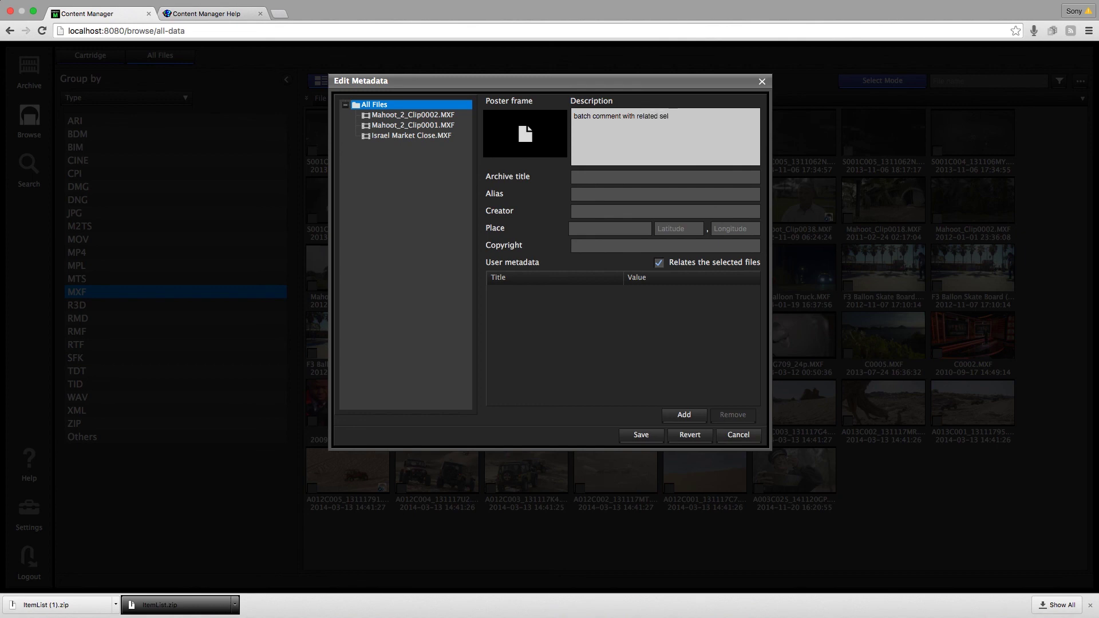
click(641, 435)
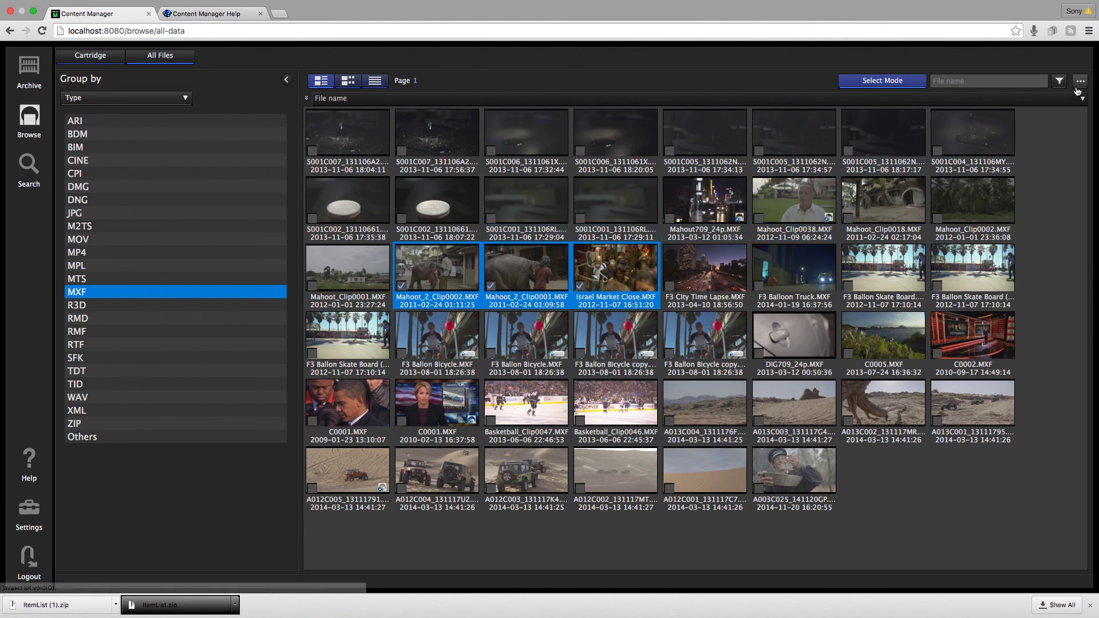
- Search the archive for the text "related" across all targets
click(32, 165)
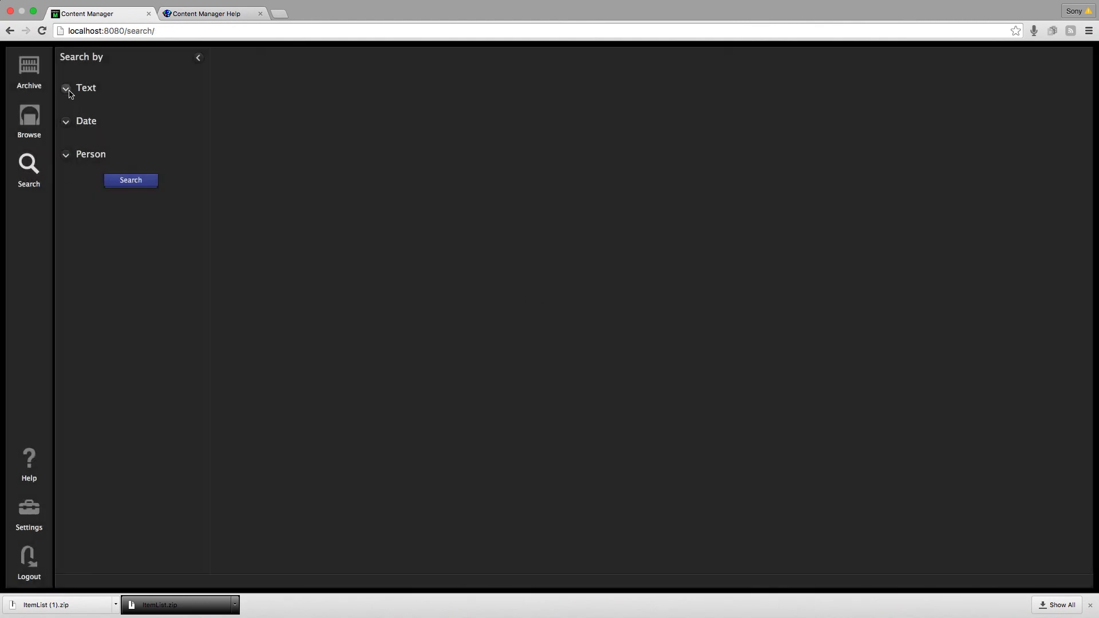
click(67, 88)
click(81, 107)
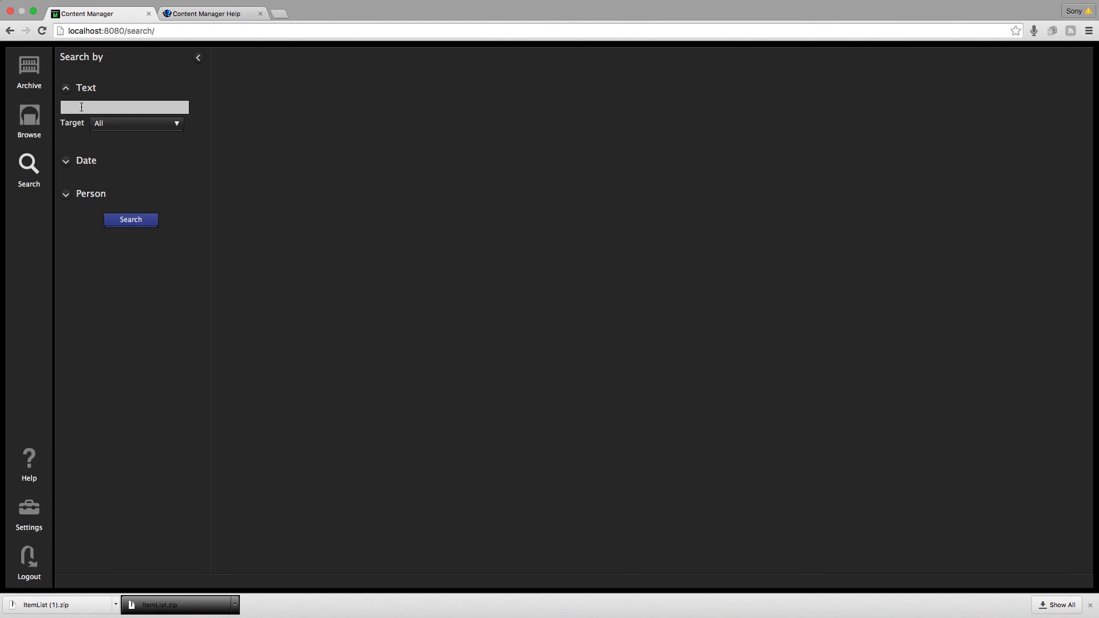
text(related)
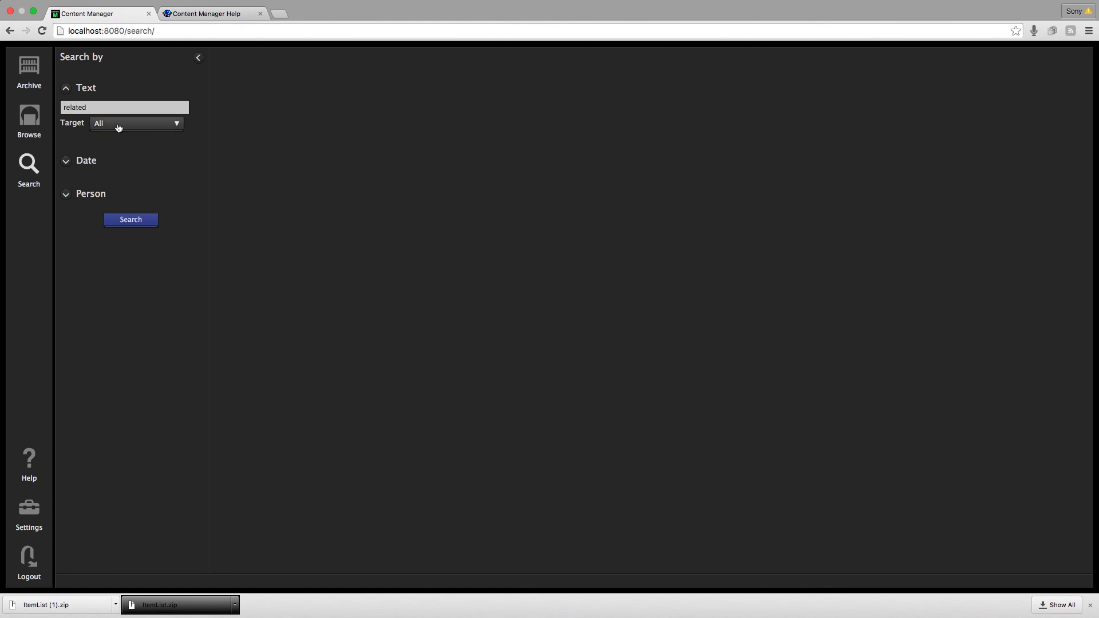
click(132, 222)
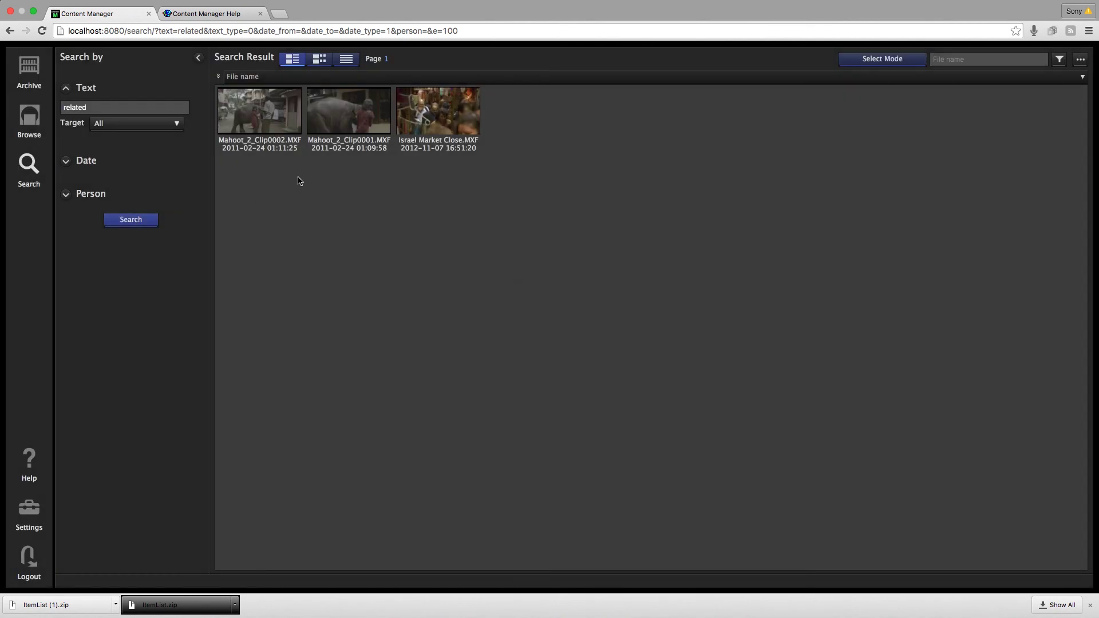
- Open the details of Mahoot_2_Clip0002.MXF and follow its related files to Mahoot_2_Clip0001.MXF and Israel Market Close.MXF
double_click(272, 119)
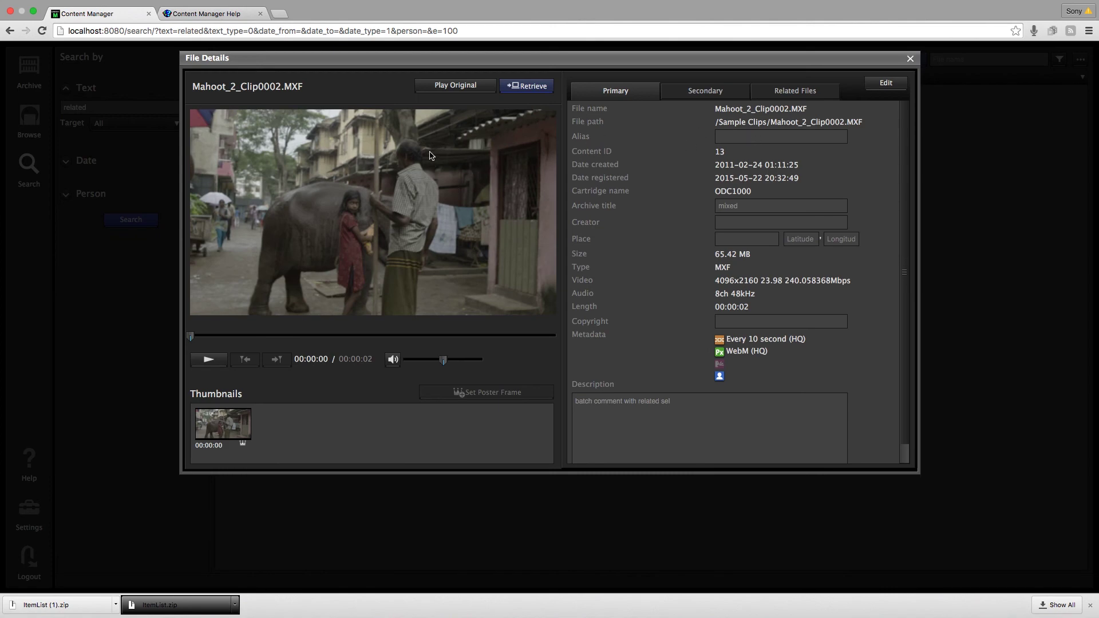
click(796, 92)
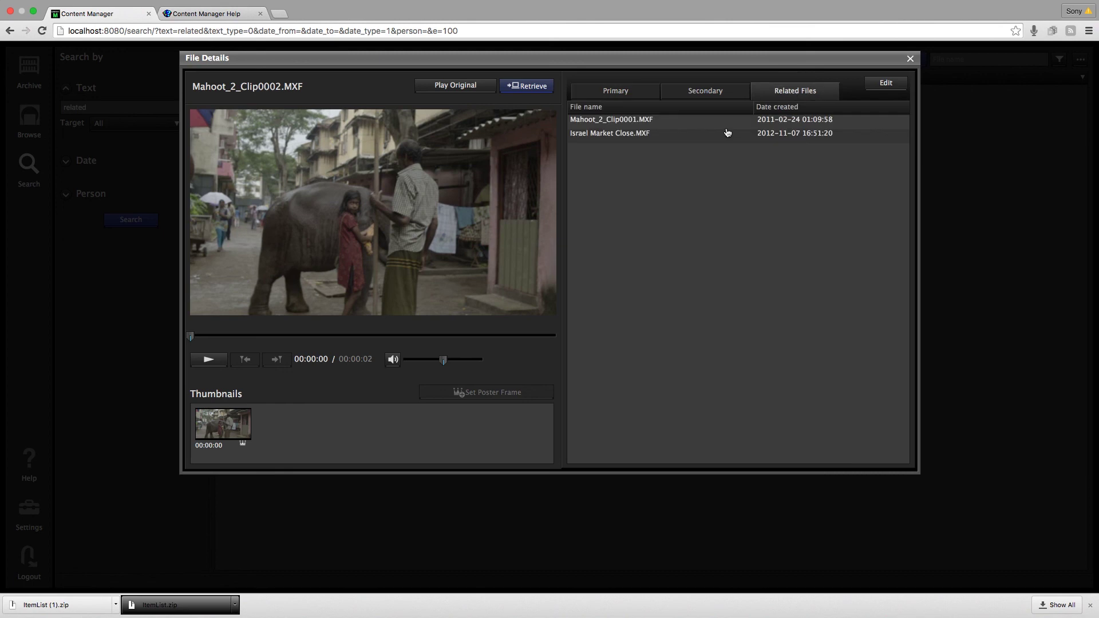
click(646, 121)
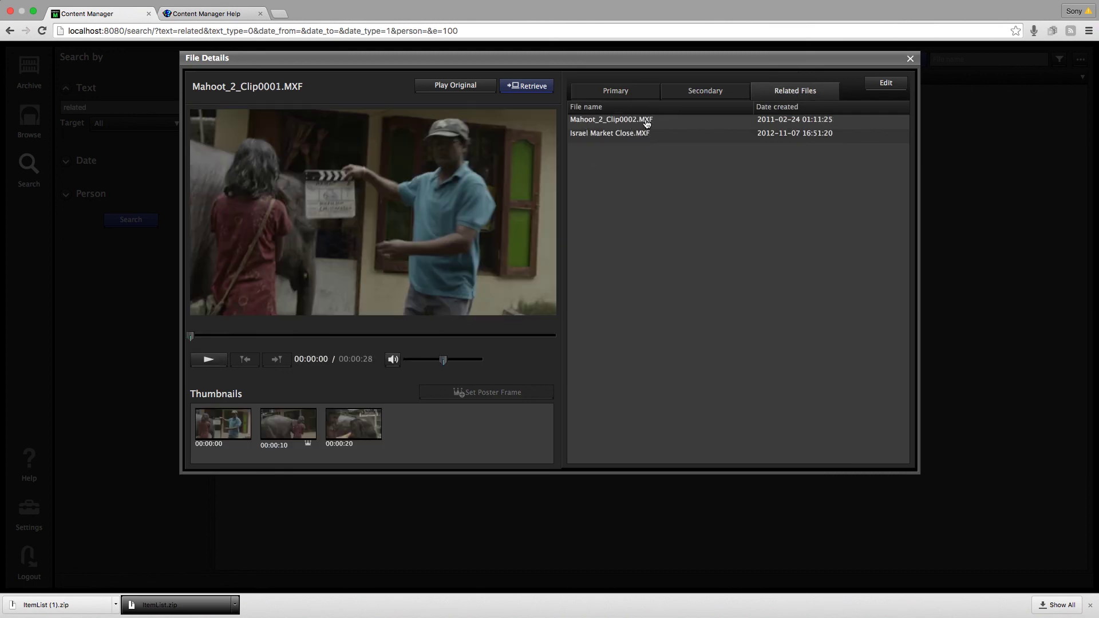
click(598, 134)
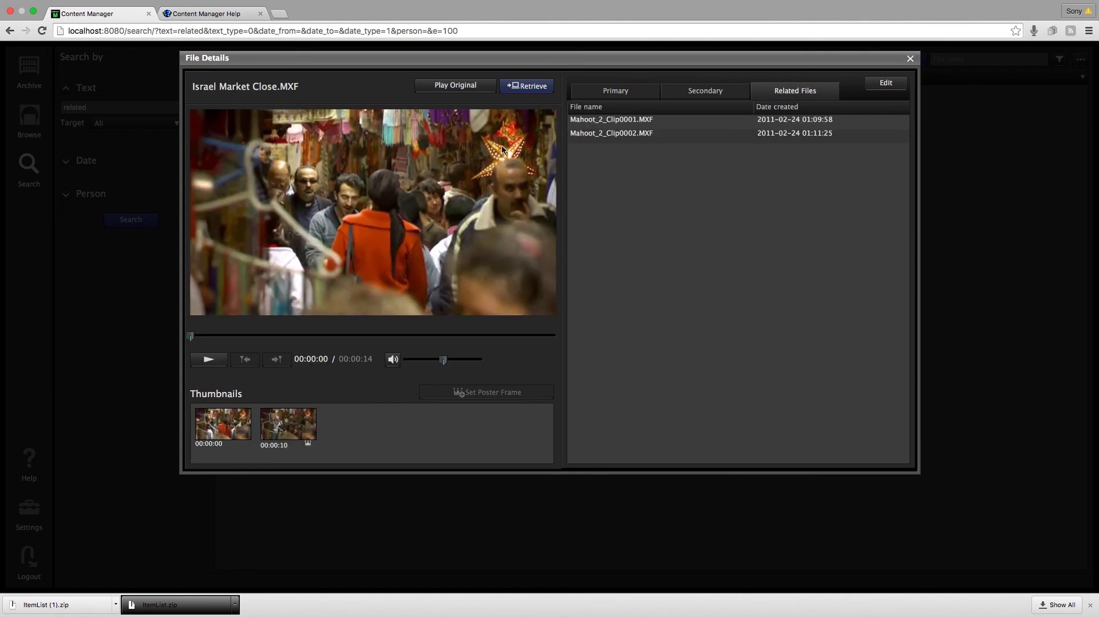
- Review the primary and secondary metadata of Israel Market Close.MXF, close its details and return to browsing all files
click(621, 93)
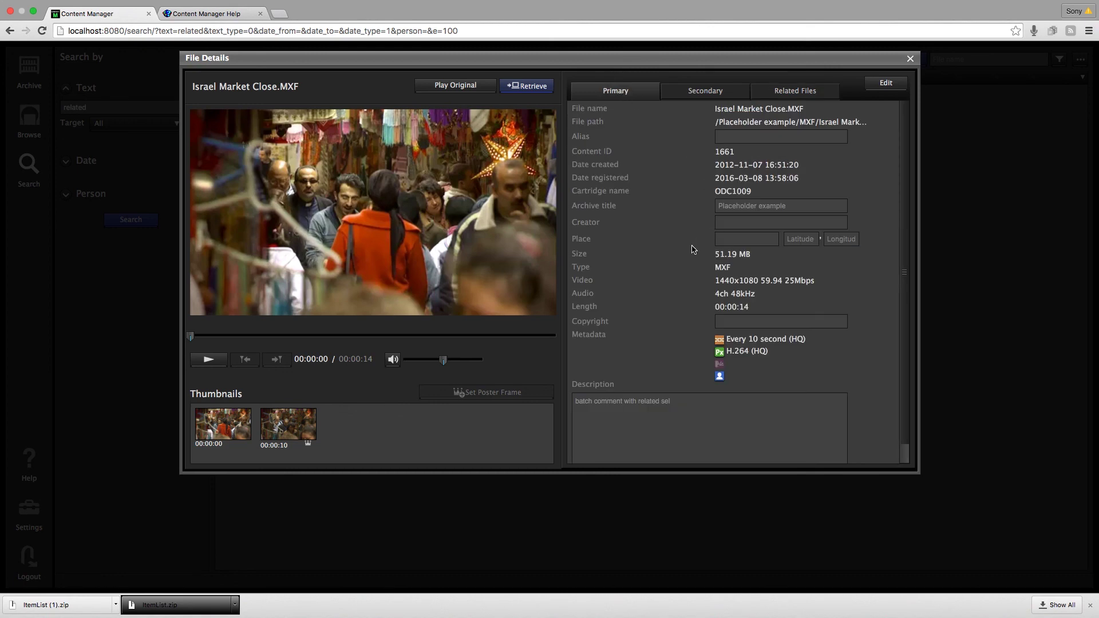
click(707, 94)
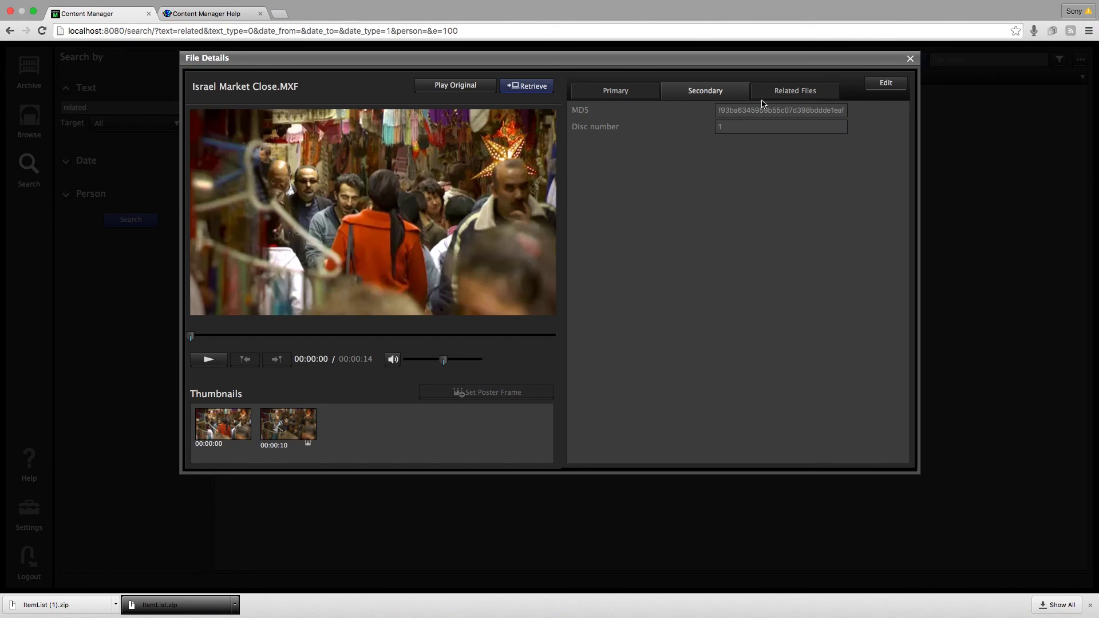
click(911, 58)
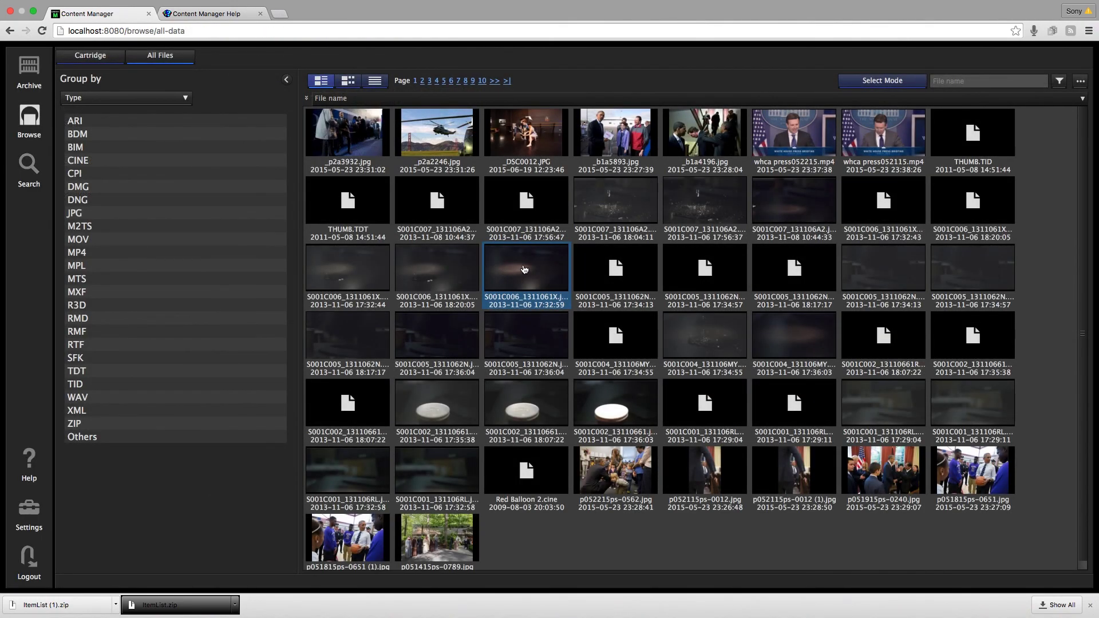